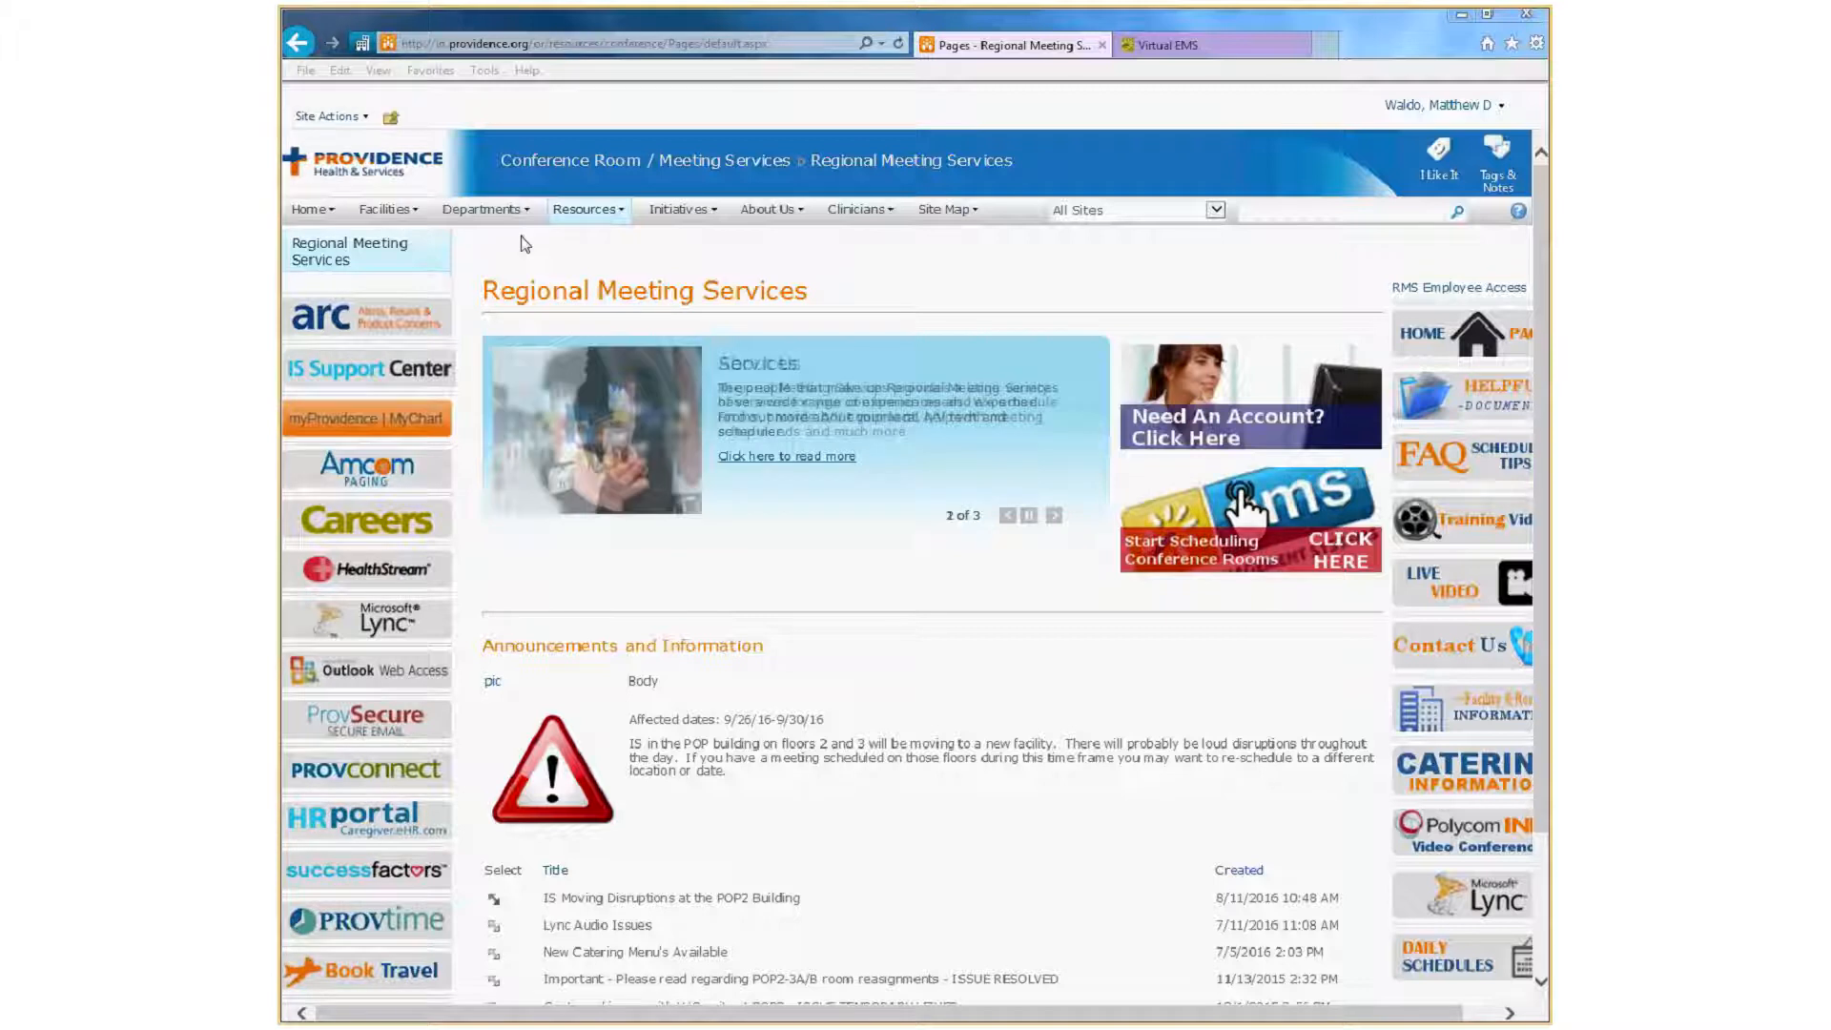
mouse_move(556, 219)
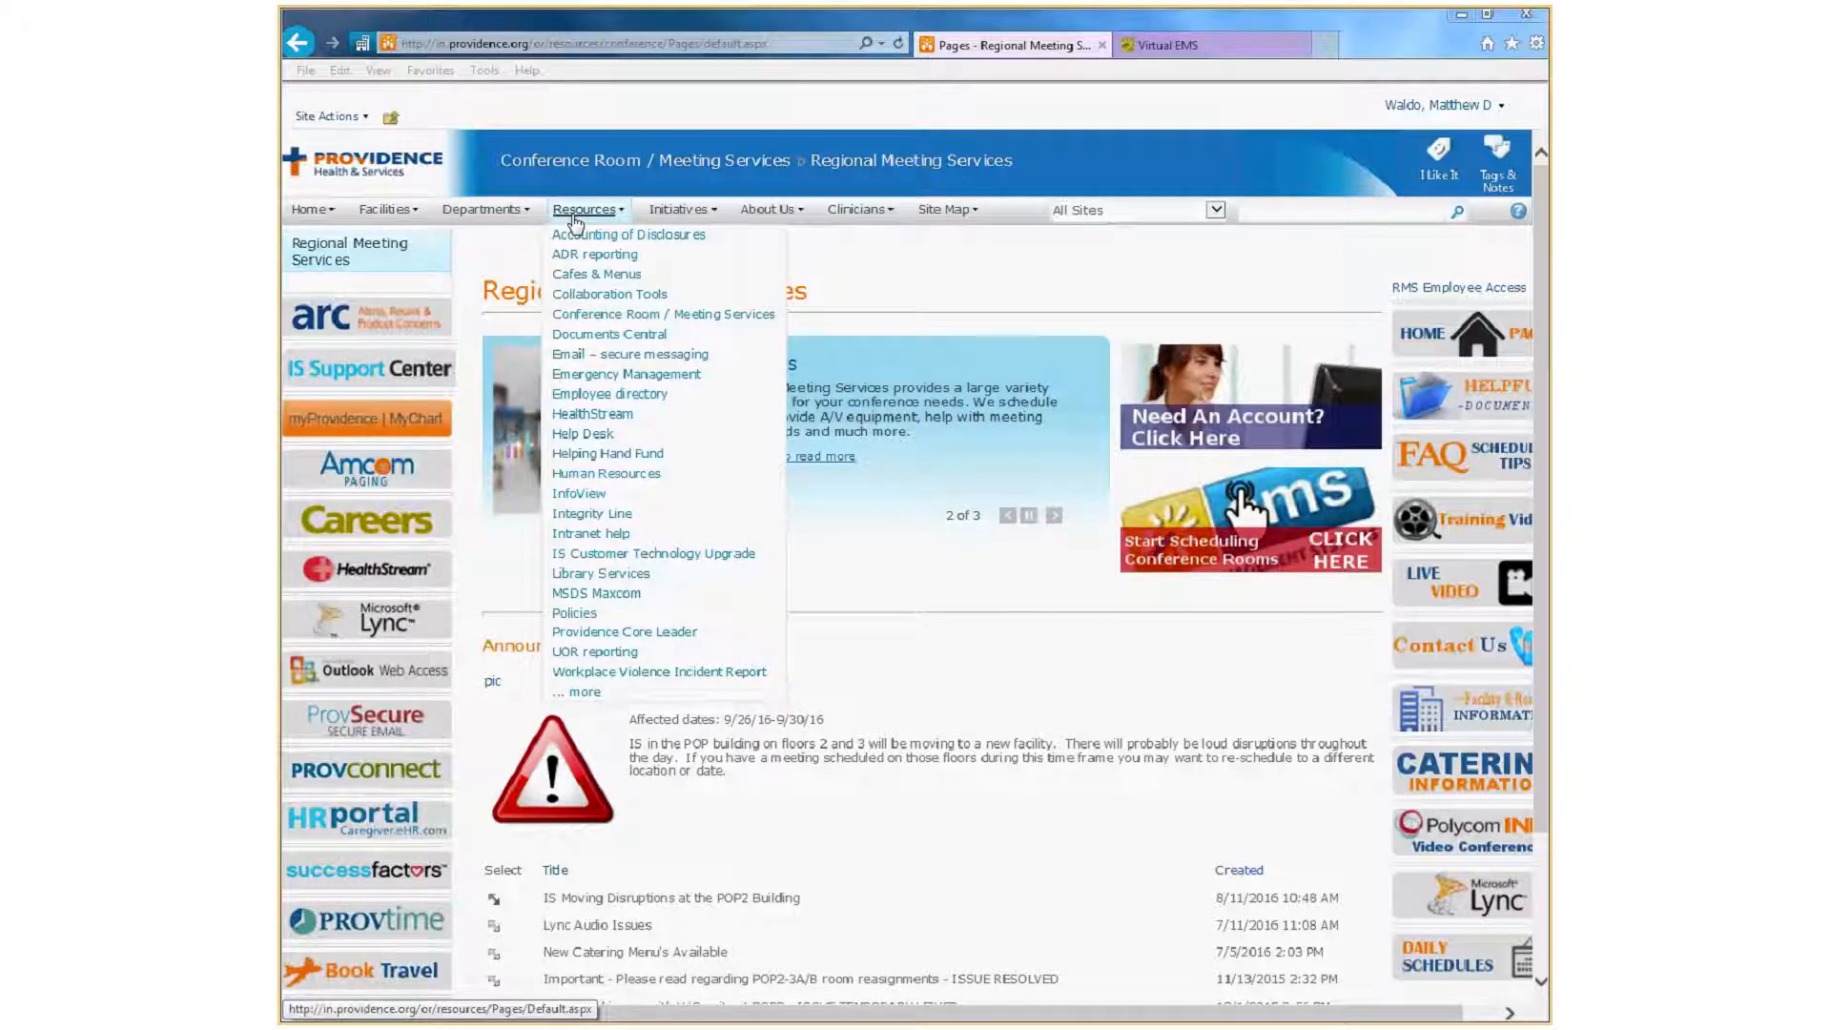
click(893, 338)
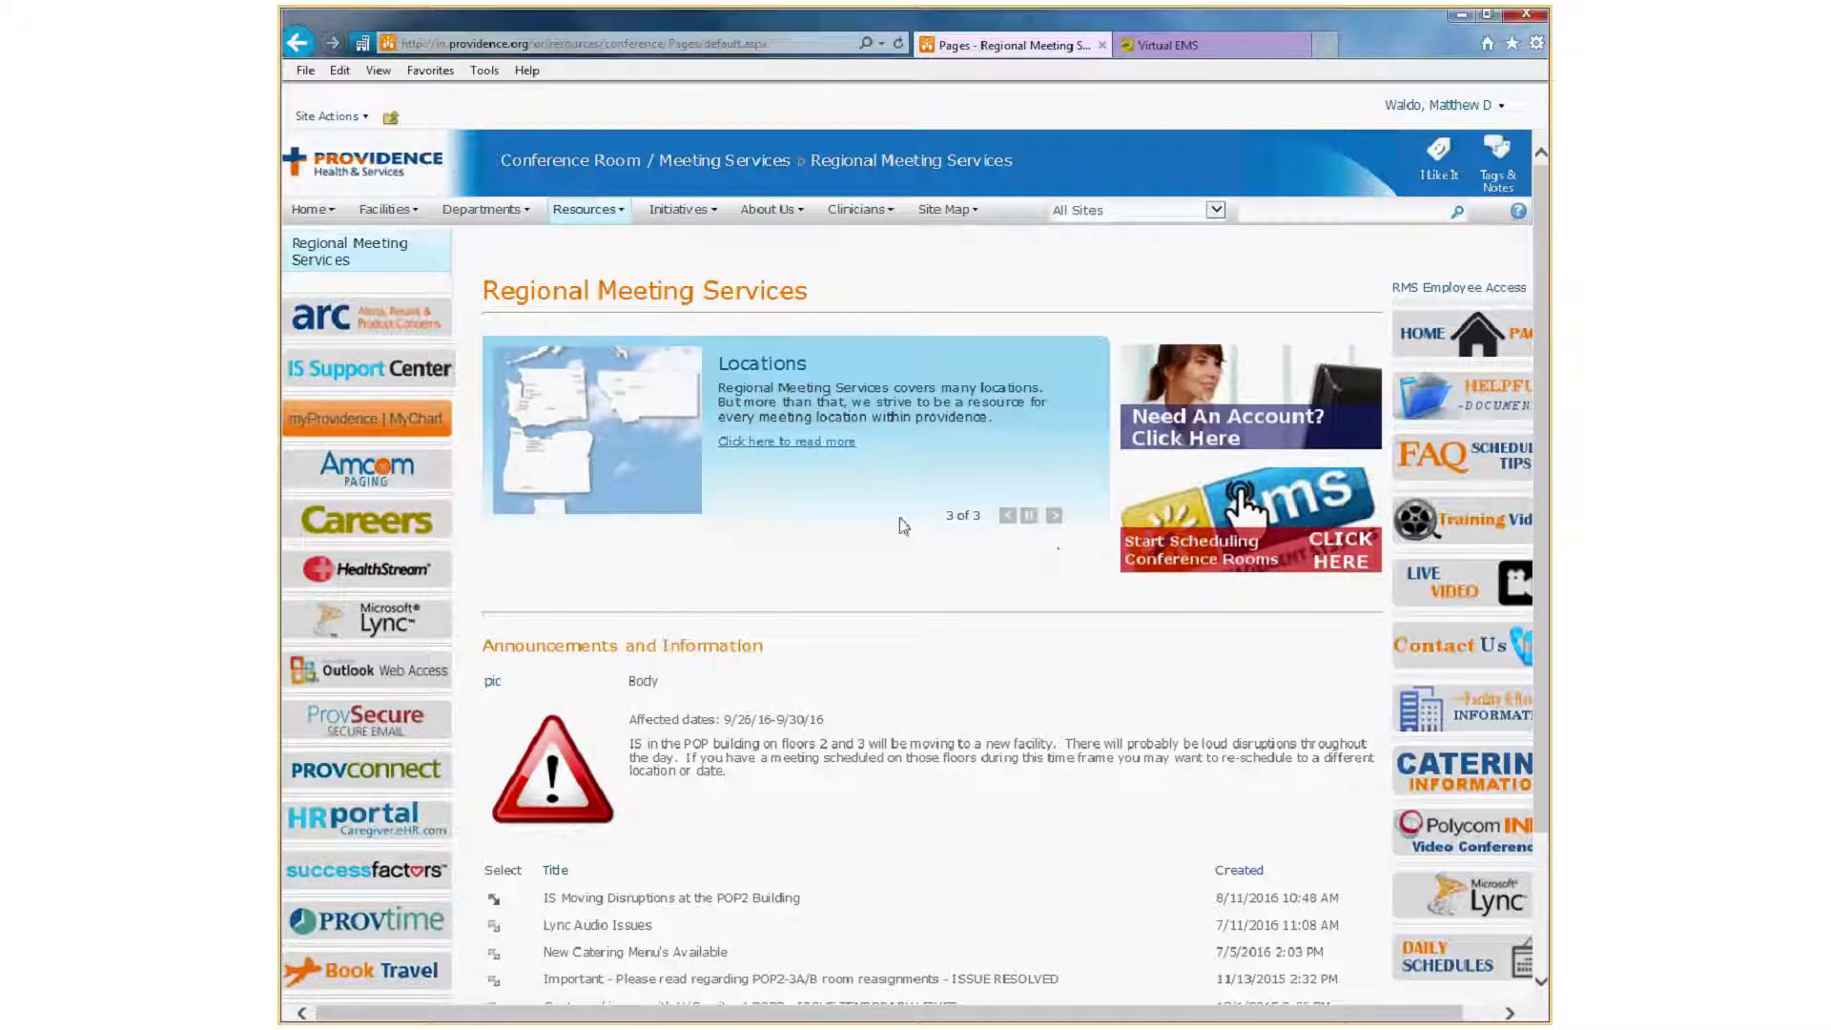
scroll(895, 551, down, 2)
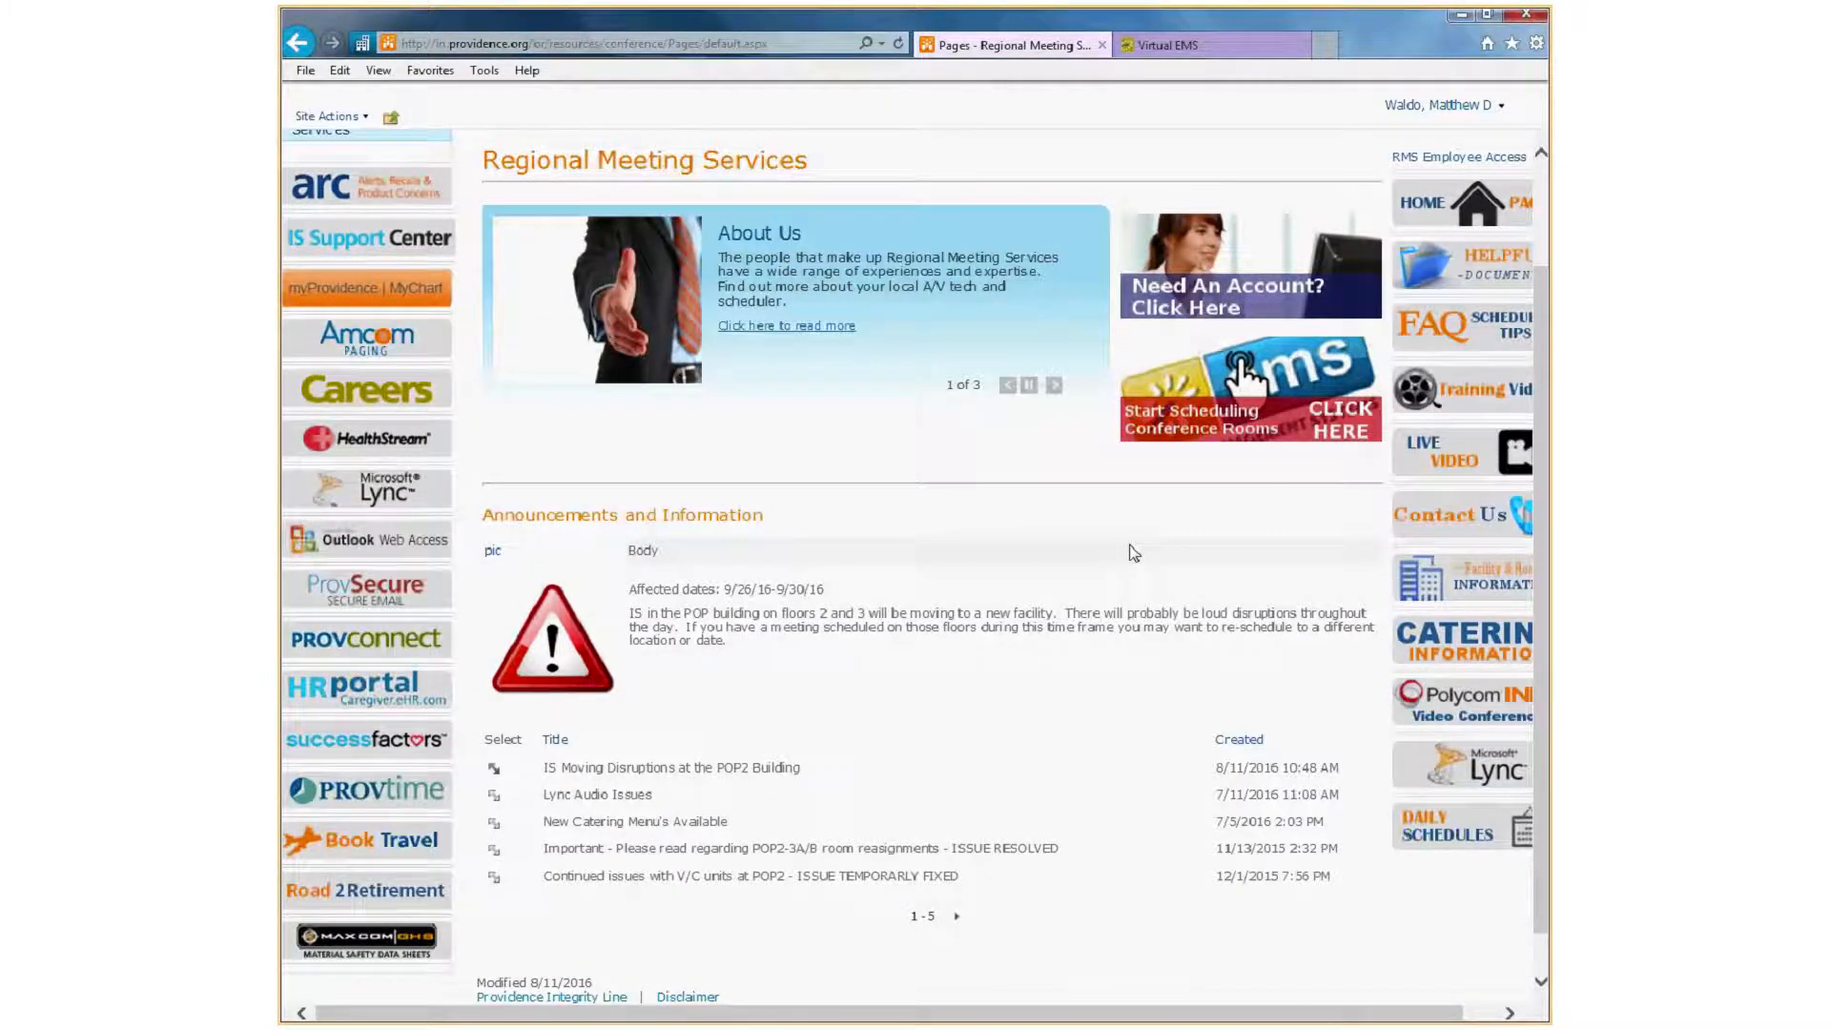
scroll(851, 619, up, 2)
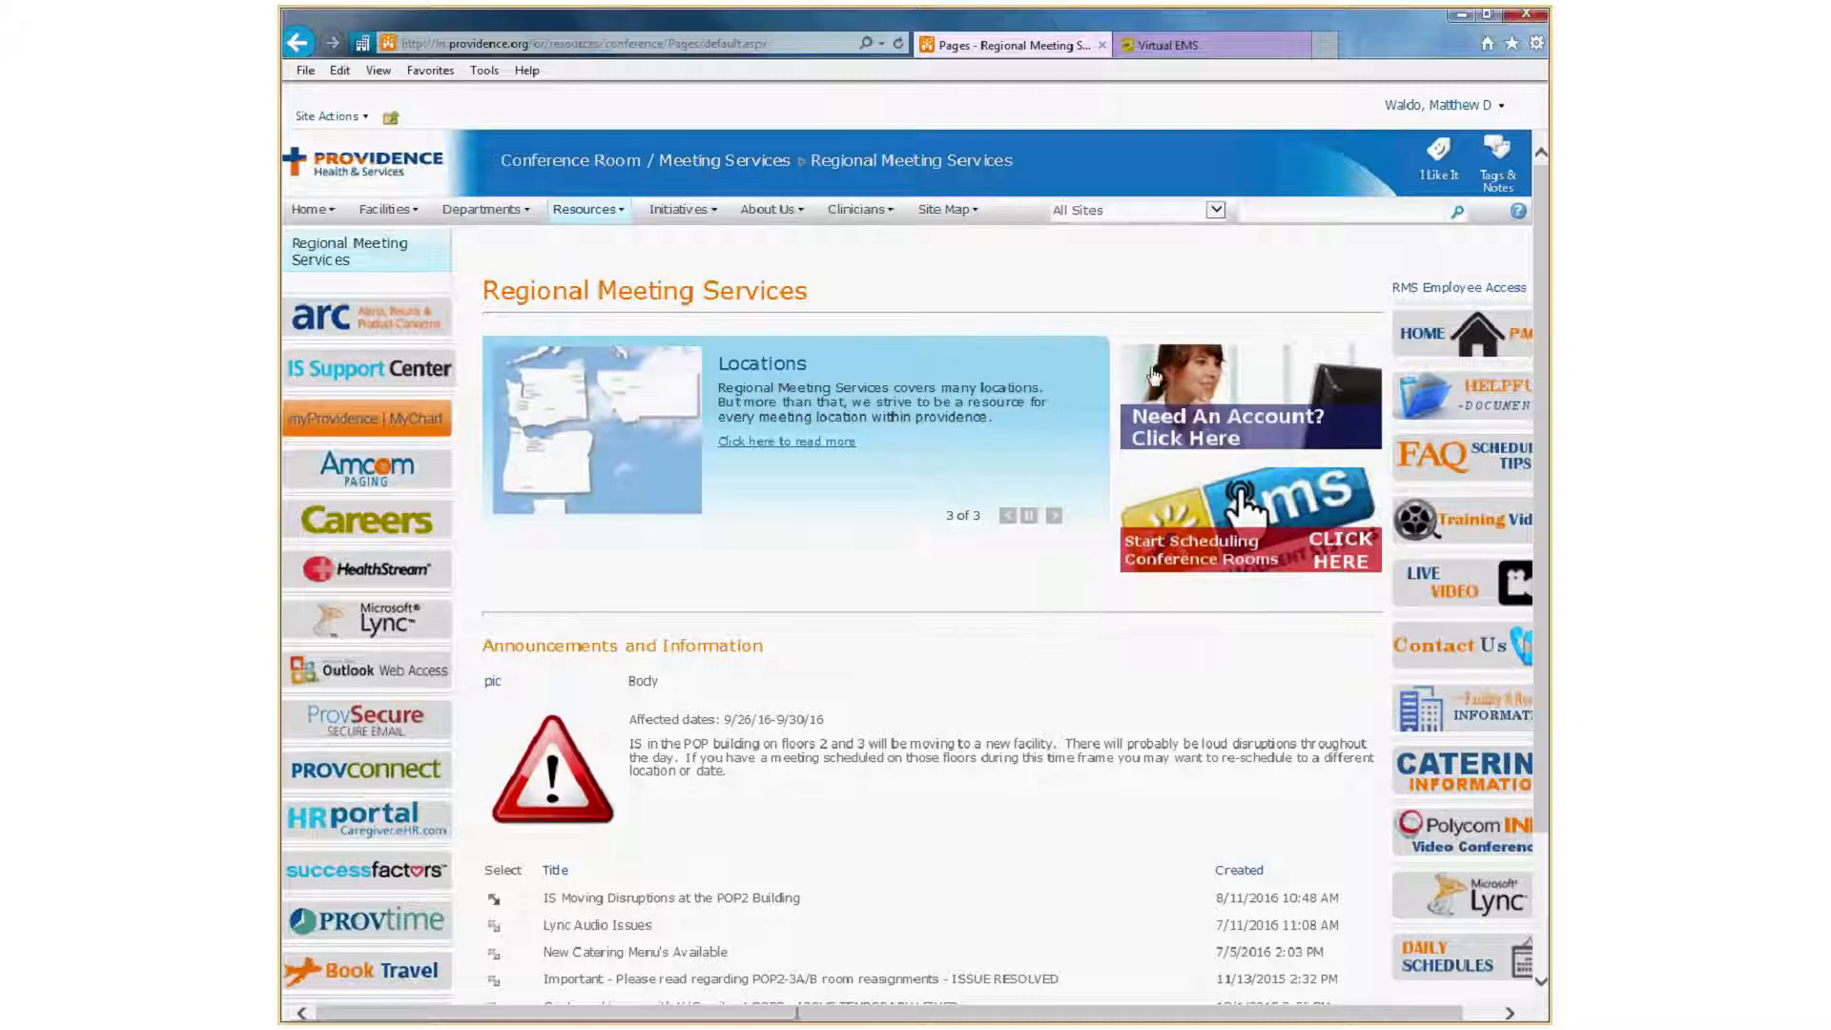
Open the Virtual EMS New User Request form, review its fields through the region selection, and minimize its window.
click(1280, 372)
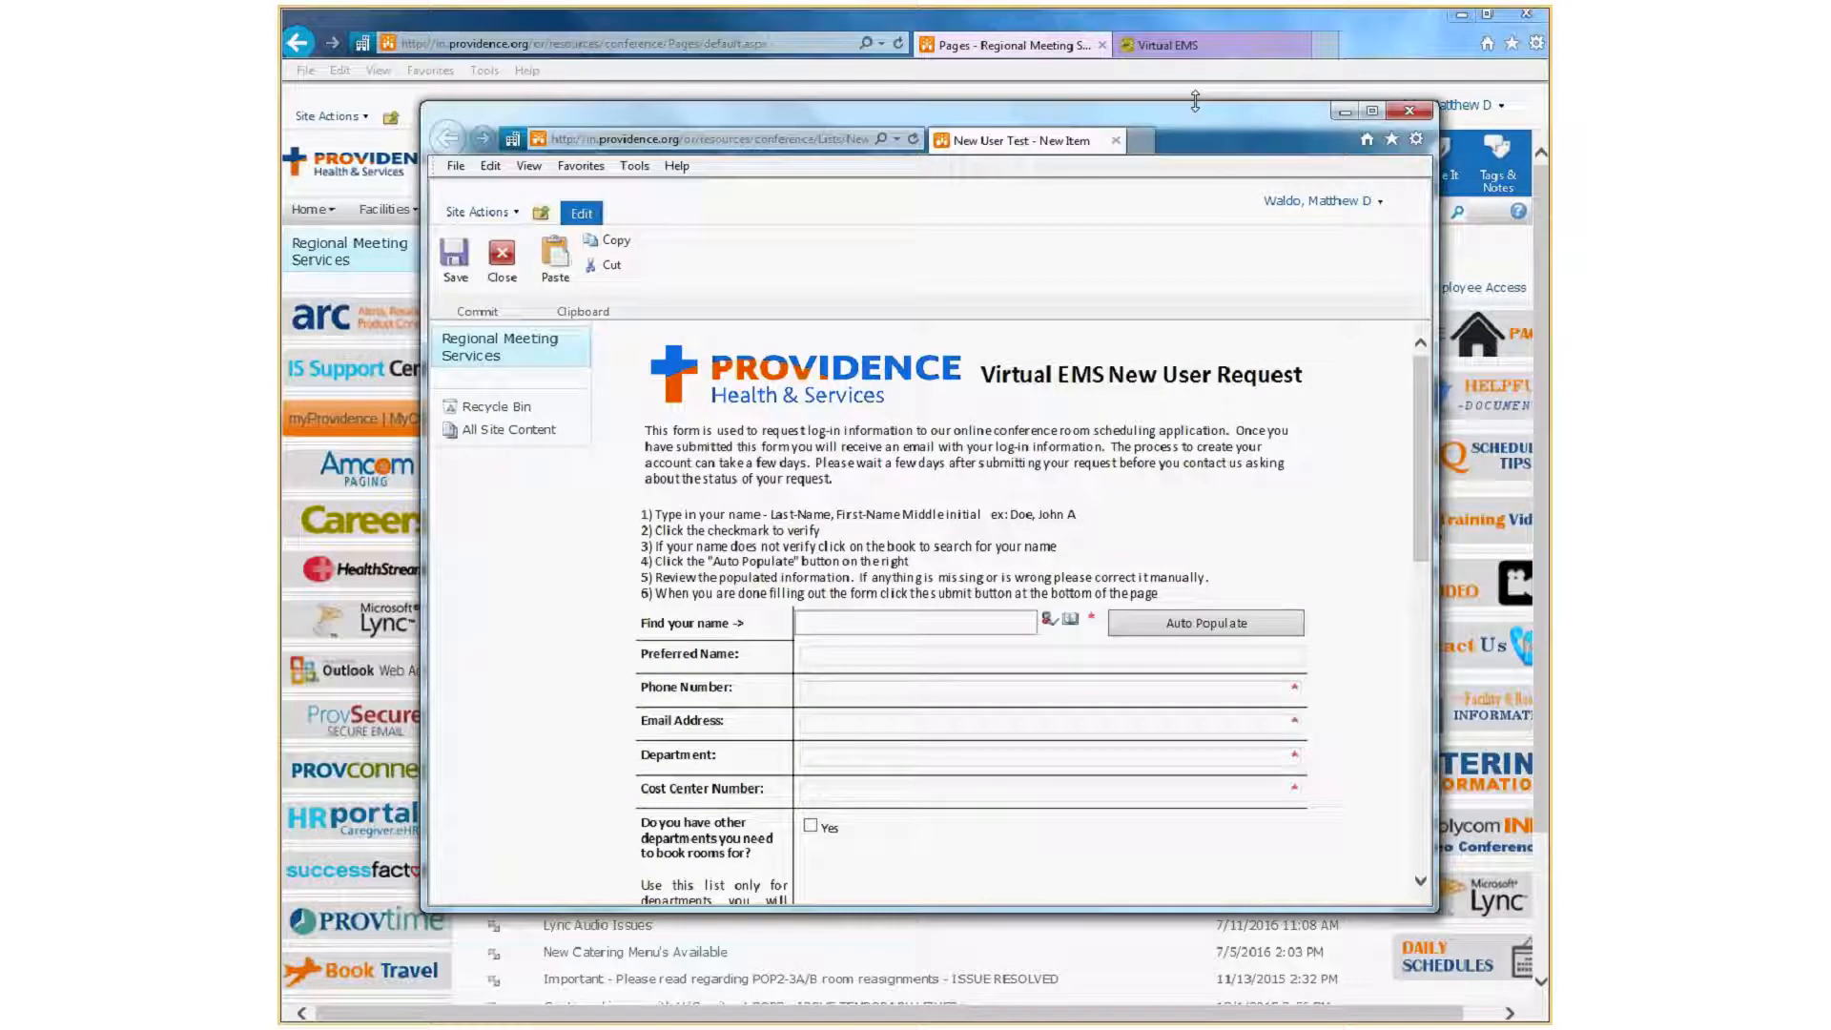
click(834, 792)
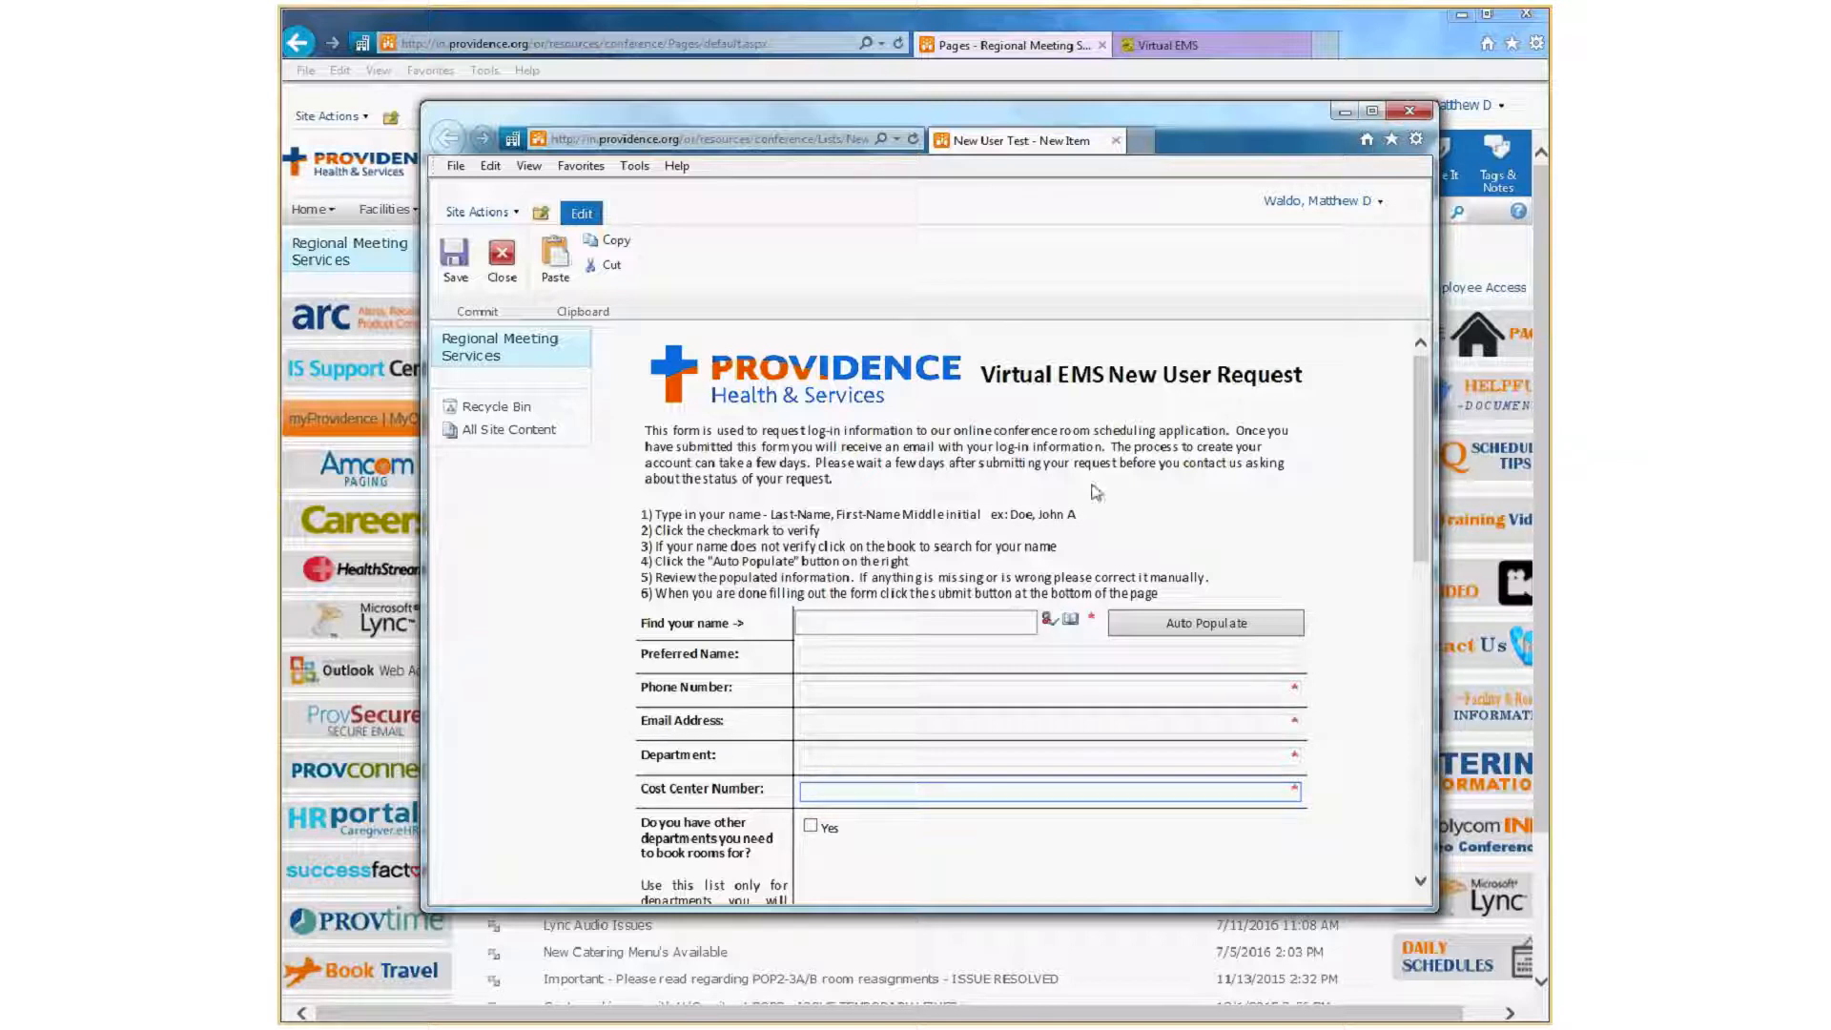
scroll(1411, 429, down, 1)
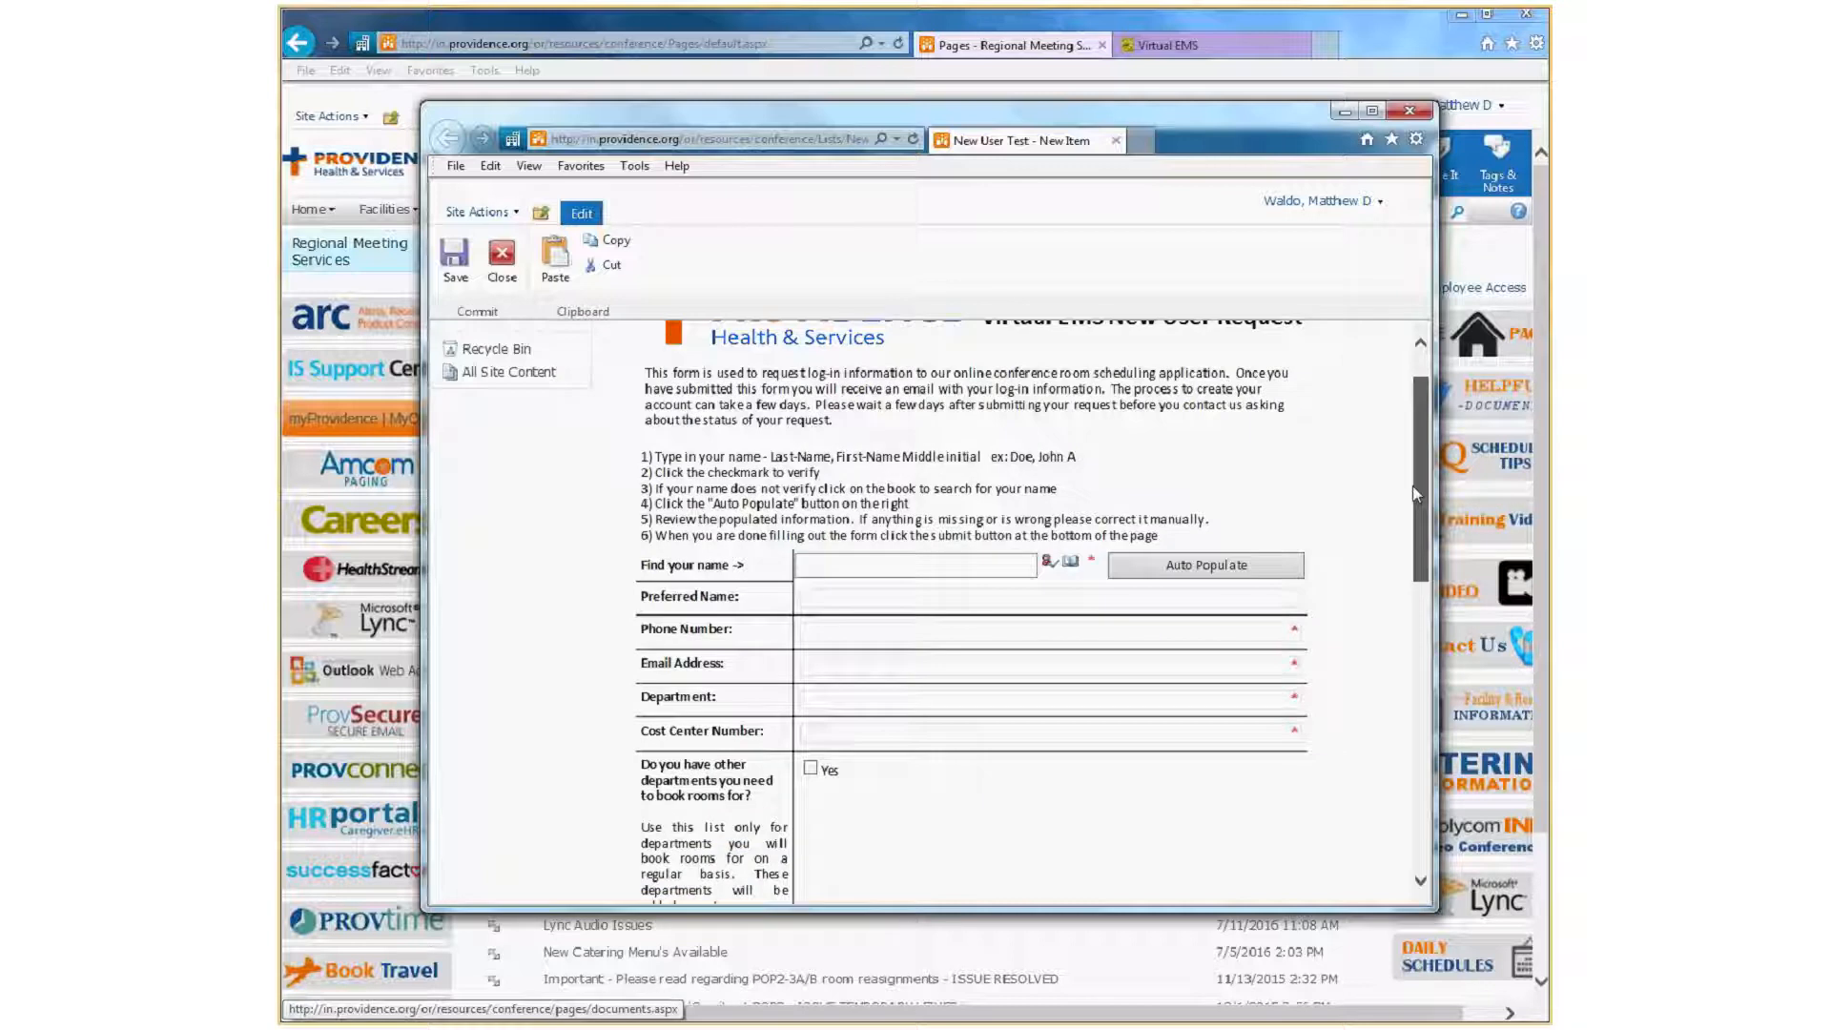
scroll(973, 666, down, 5)
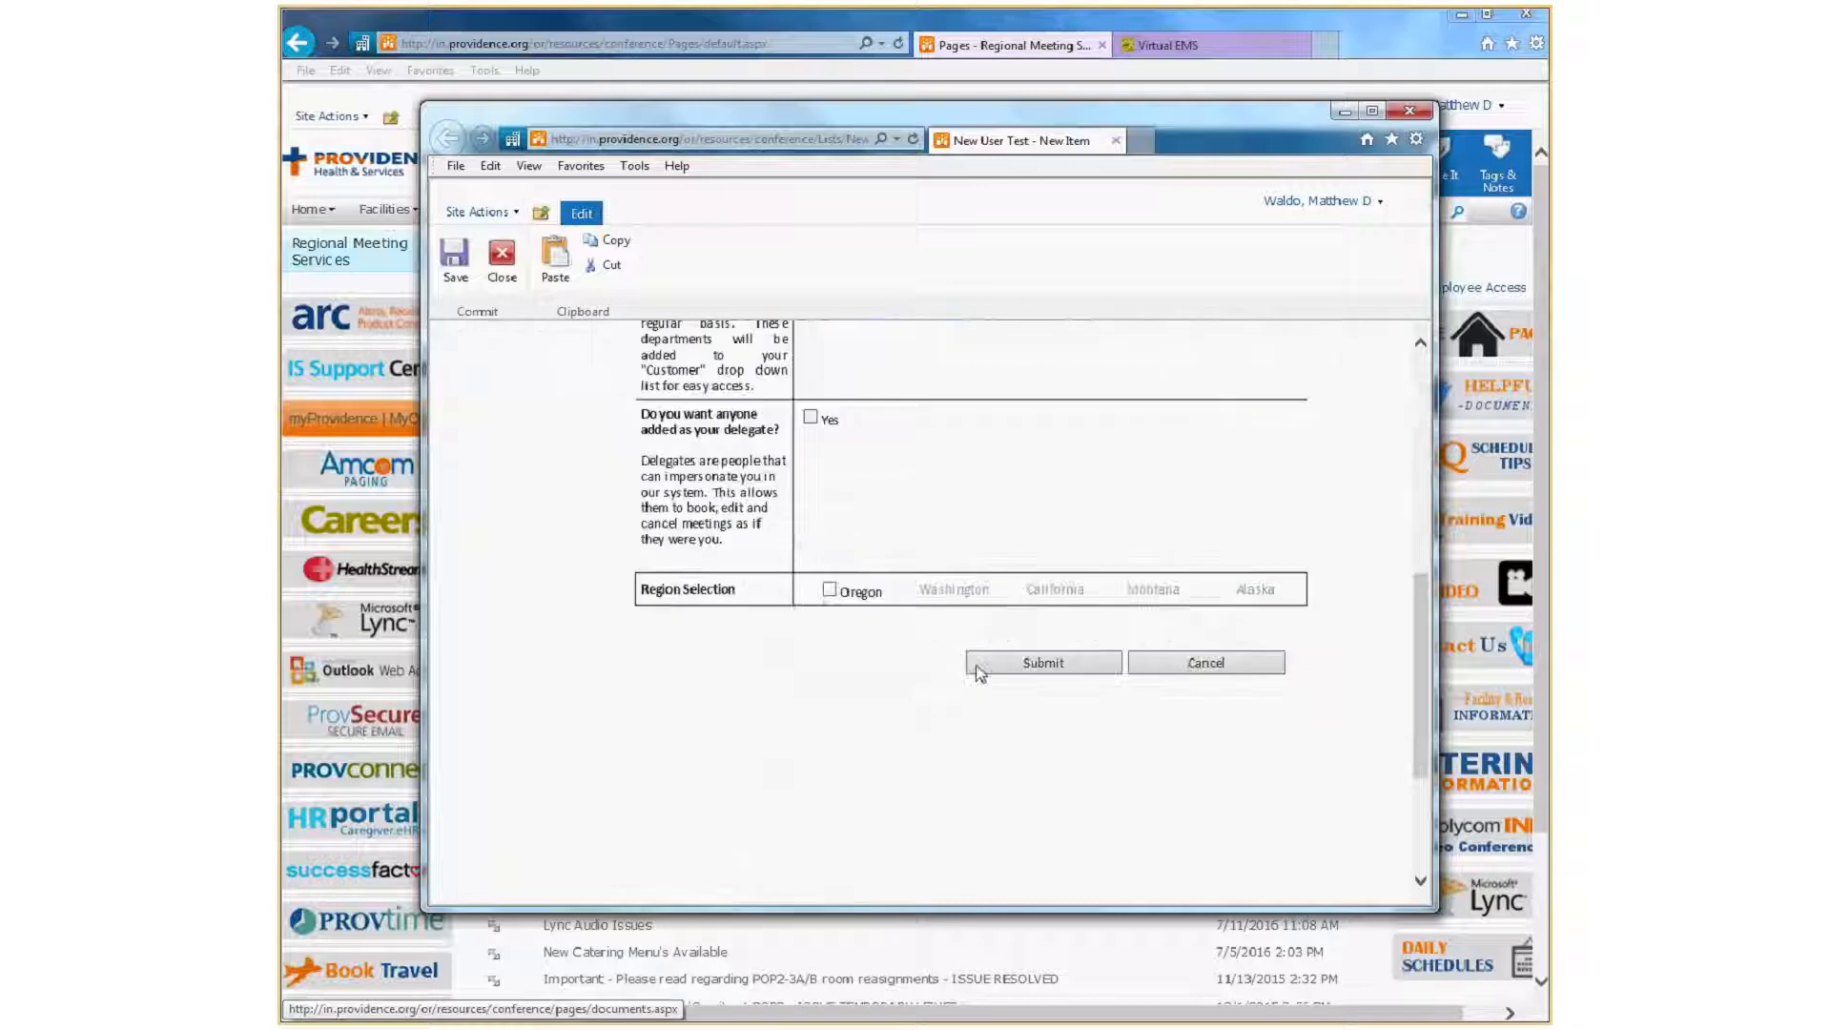
click(1341, 110)
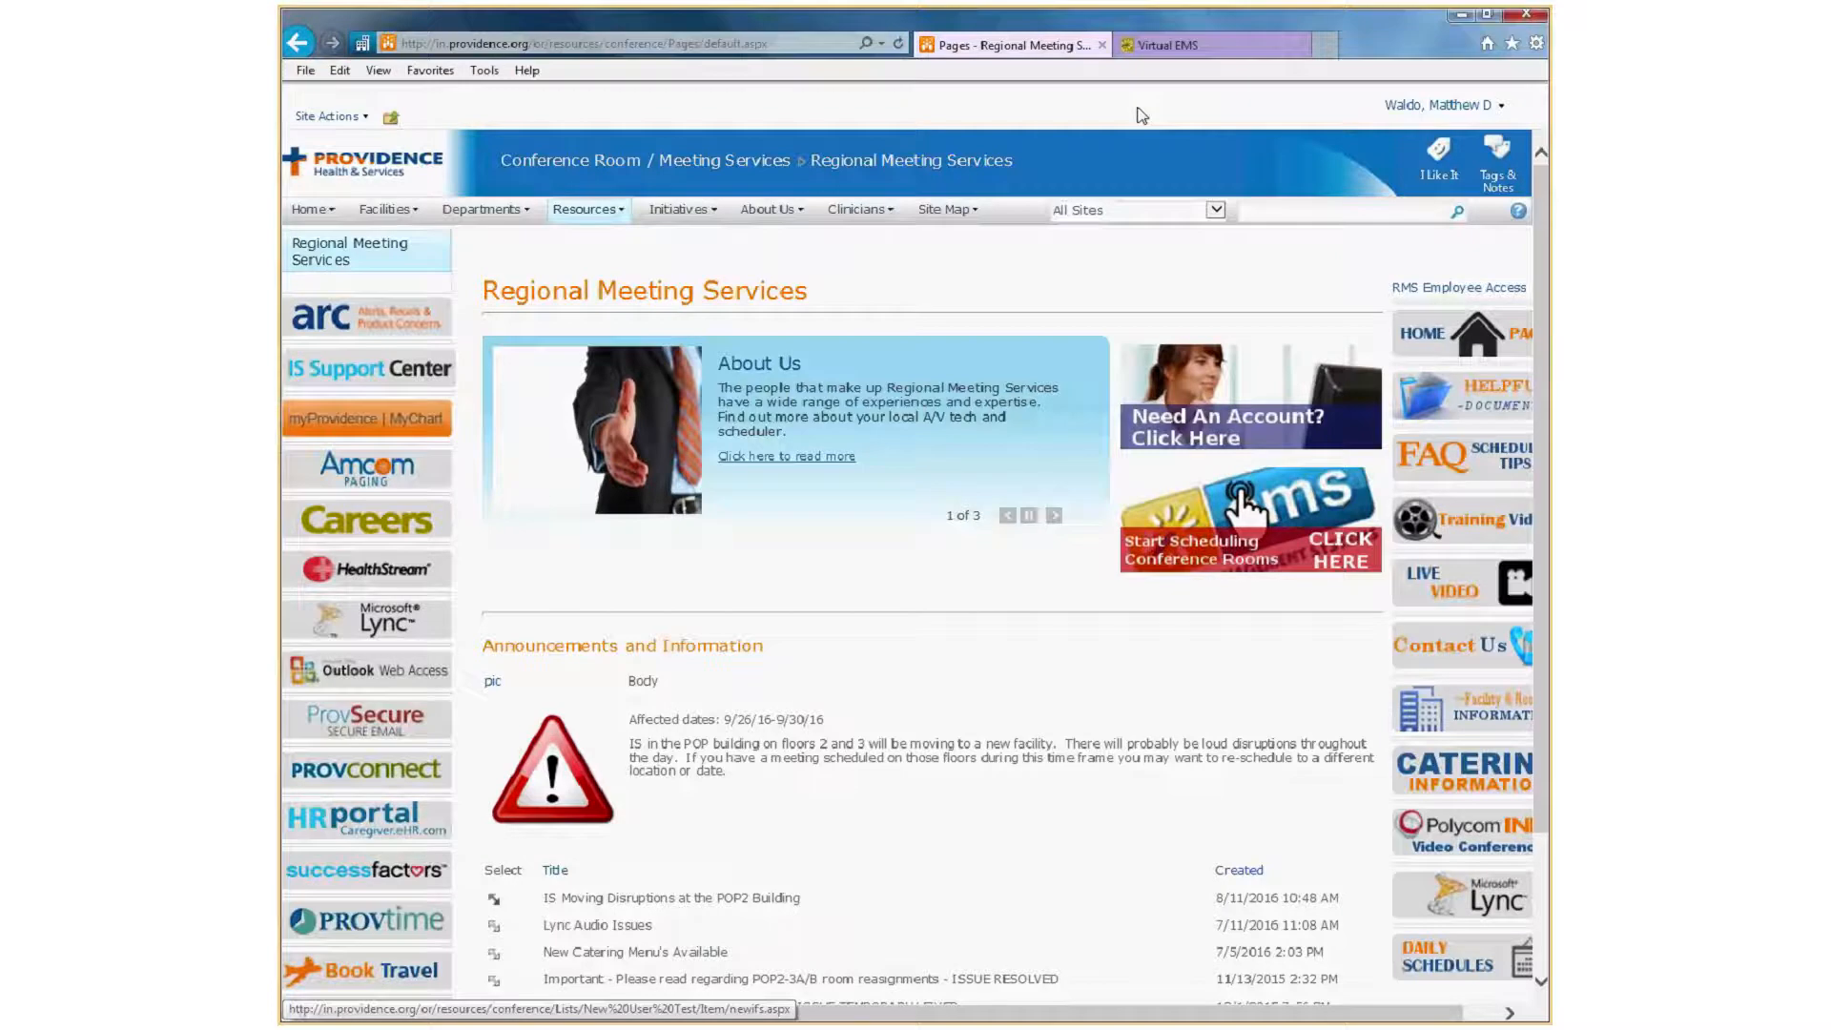
Switch to the Virtual EMS site and log in to the account with its password.
key(ctrl+Tab)
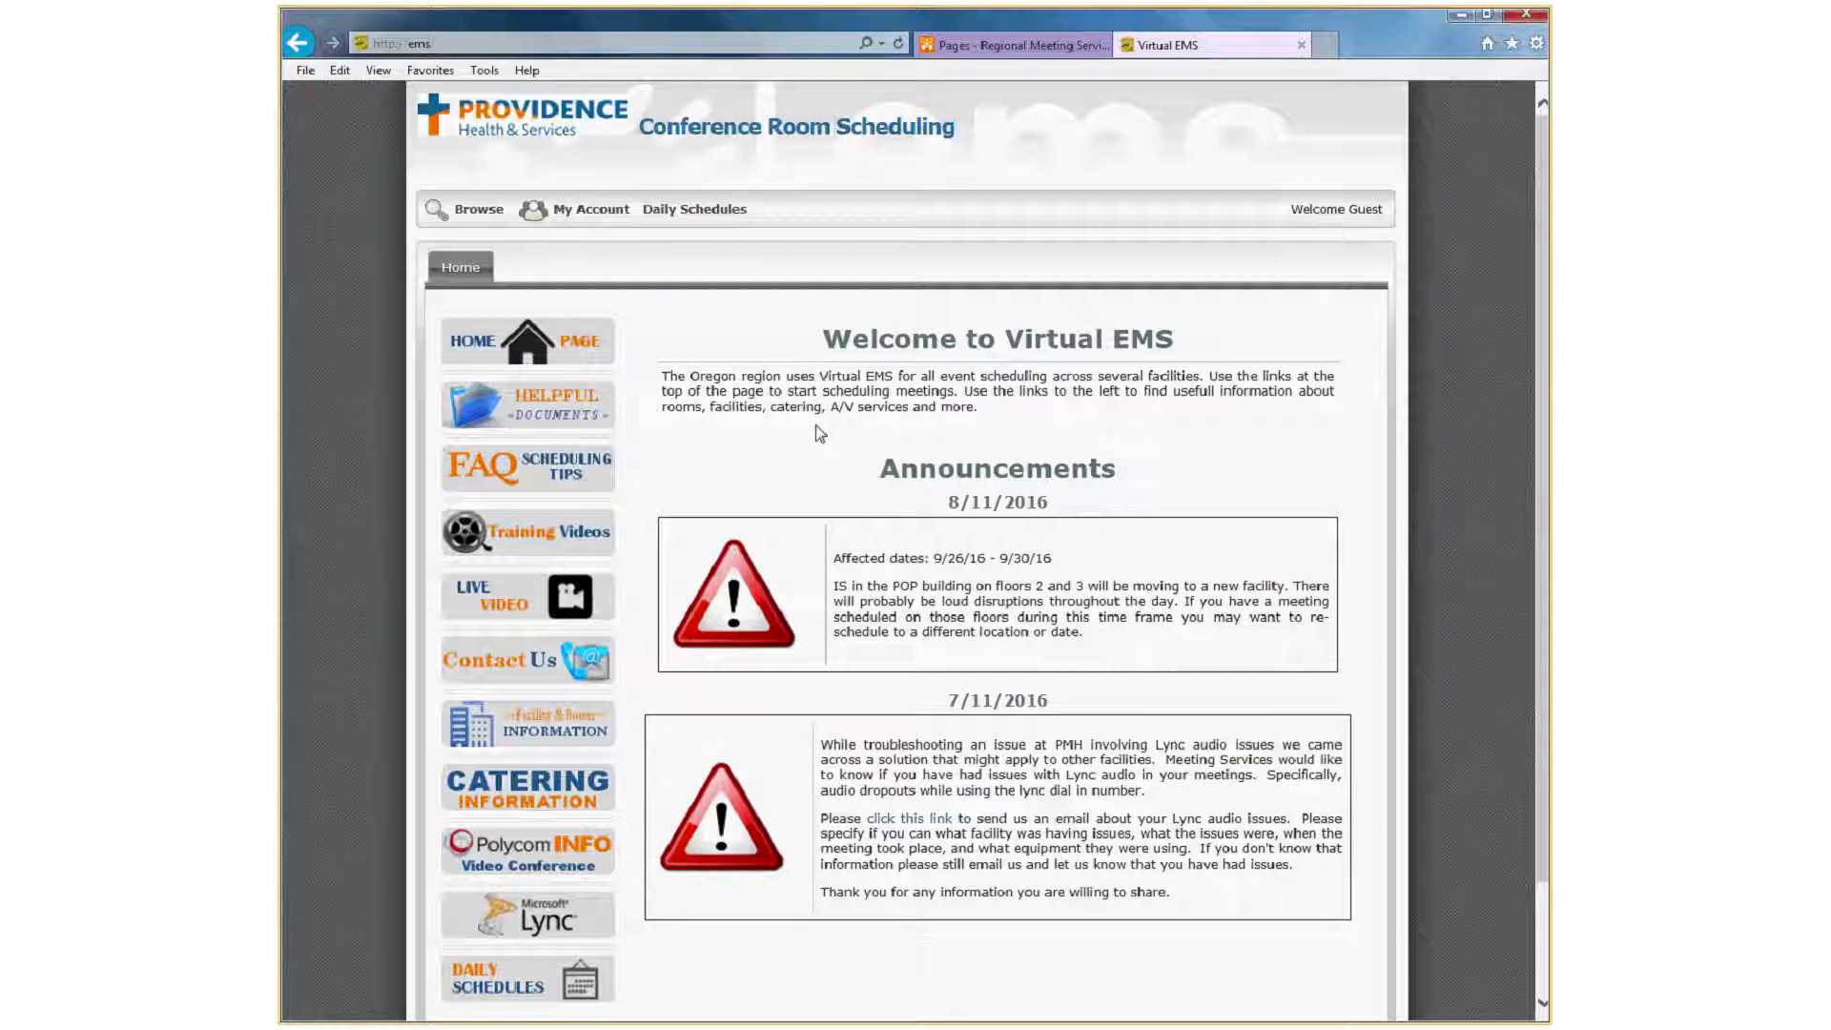
mouse_move(480, 216)
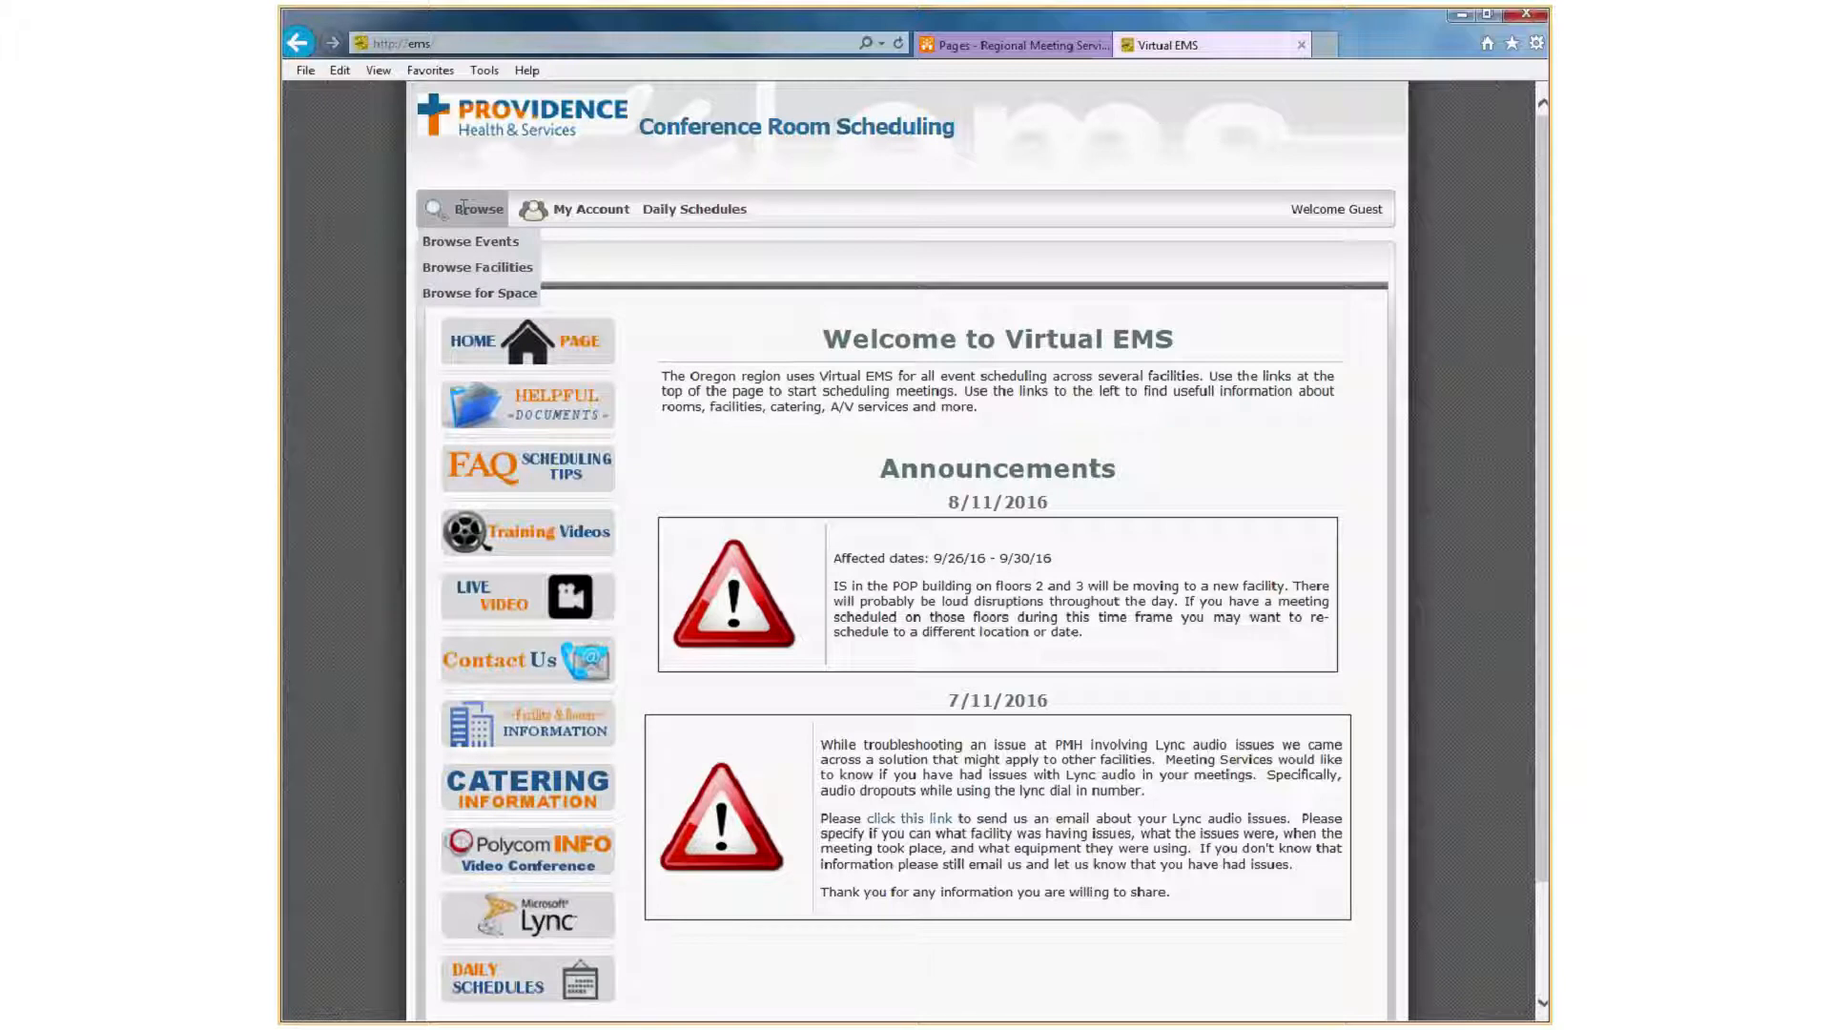
mouse_move(680, 210)
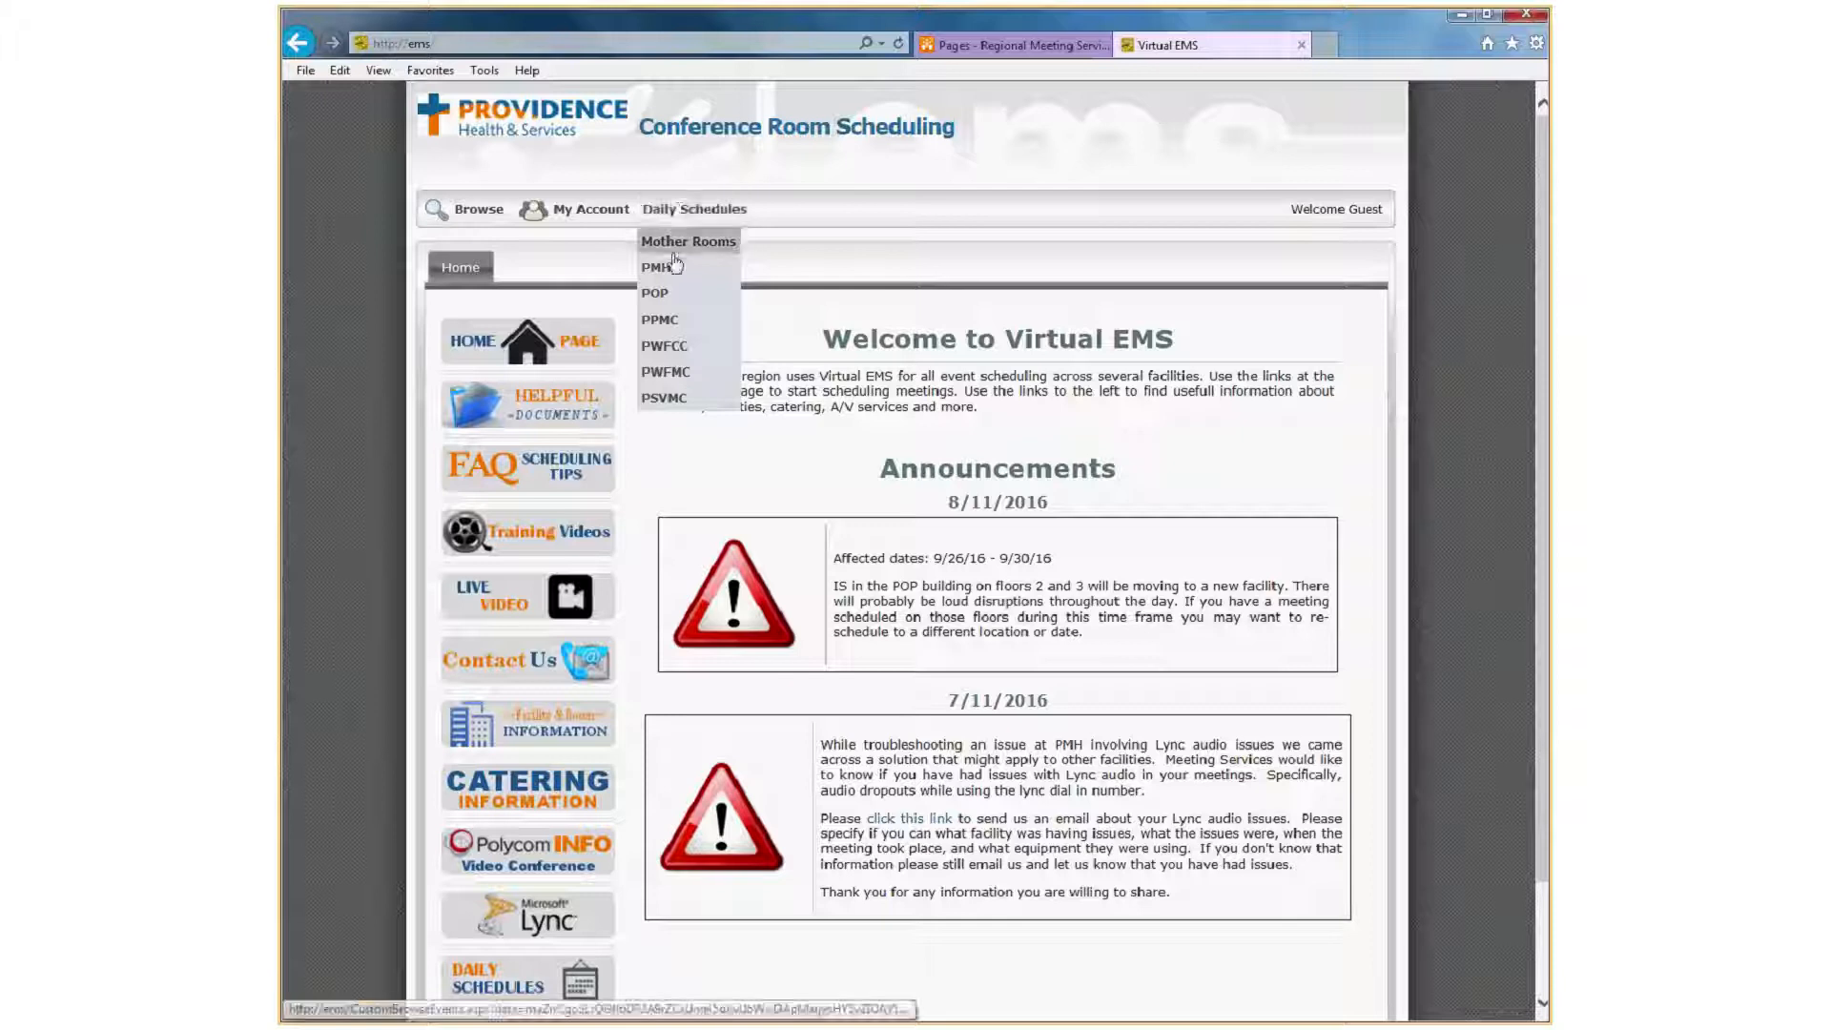
mouse_move(581, 211)
click(557, 246)
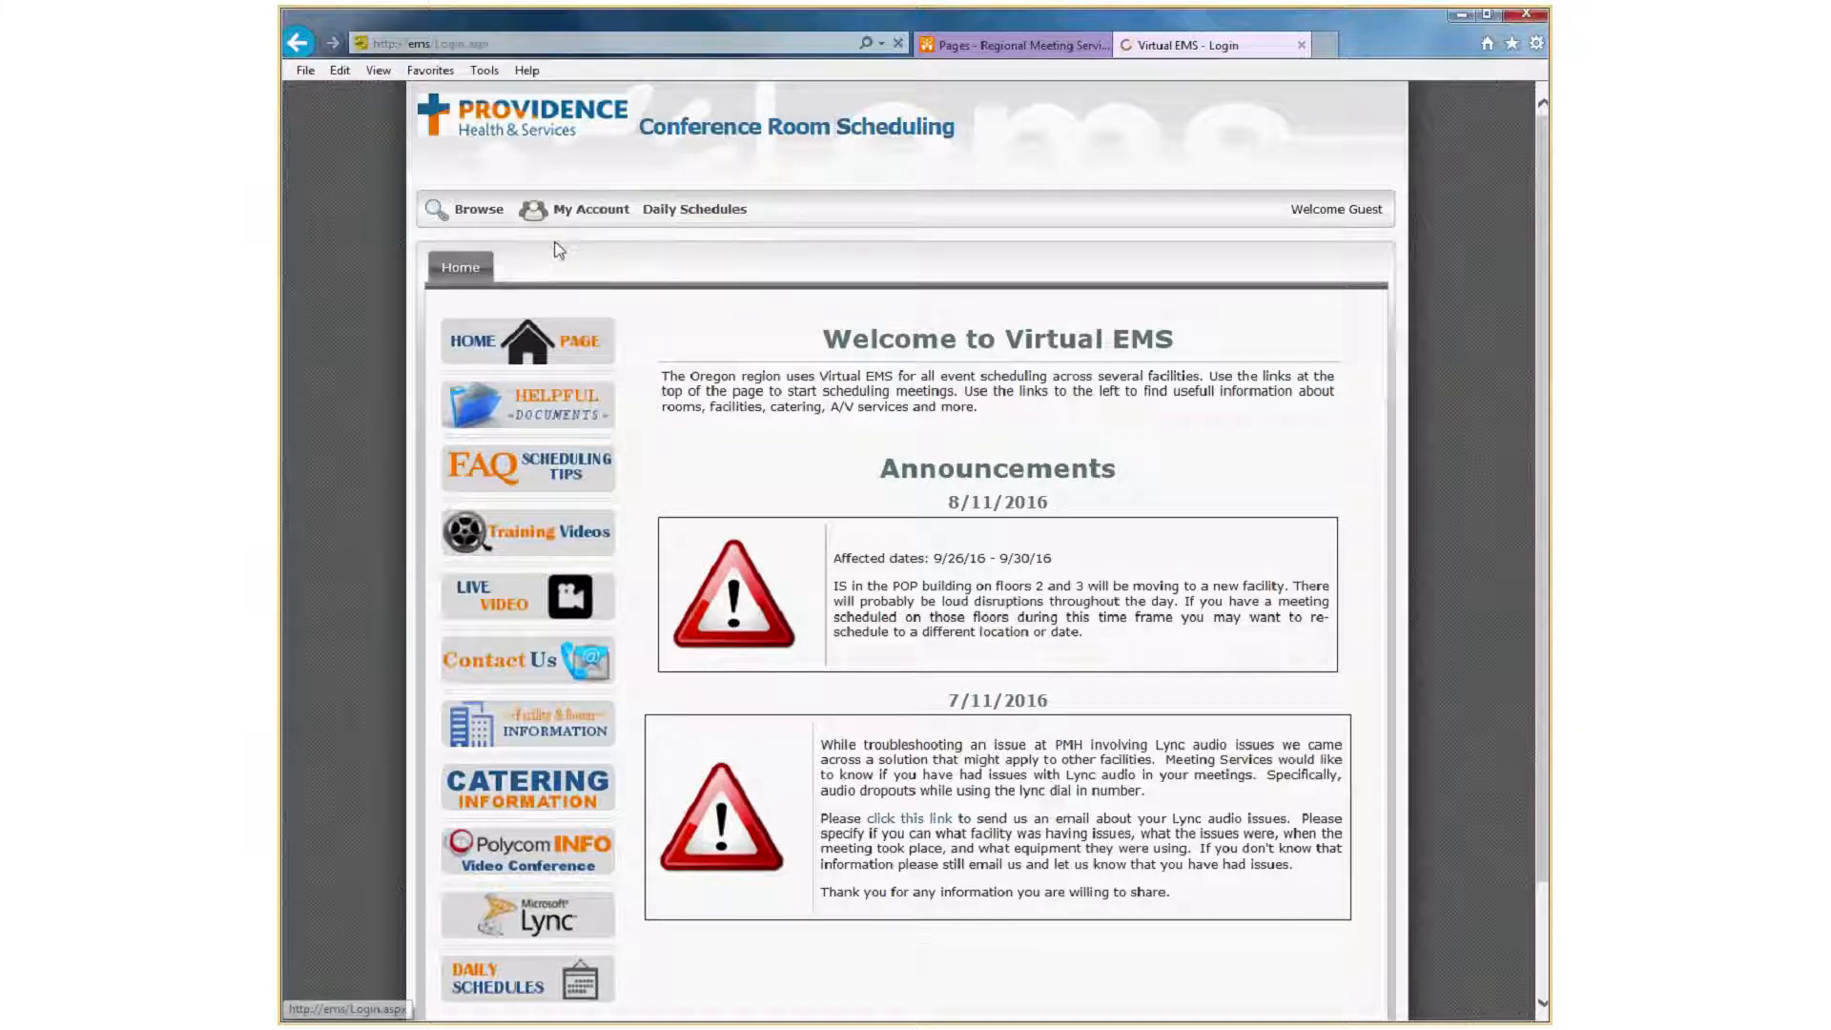
text(*******)
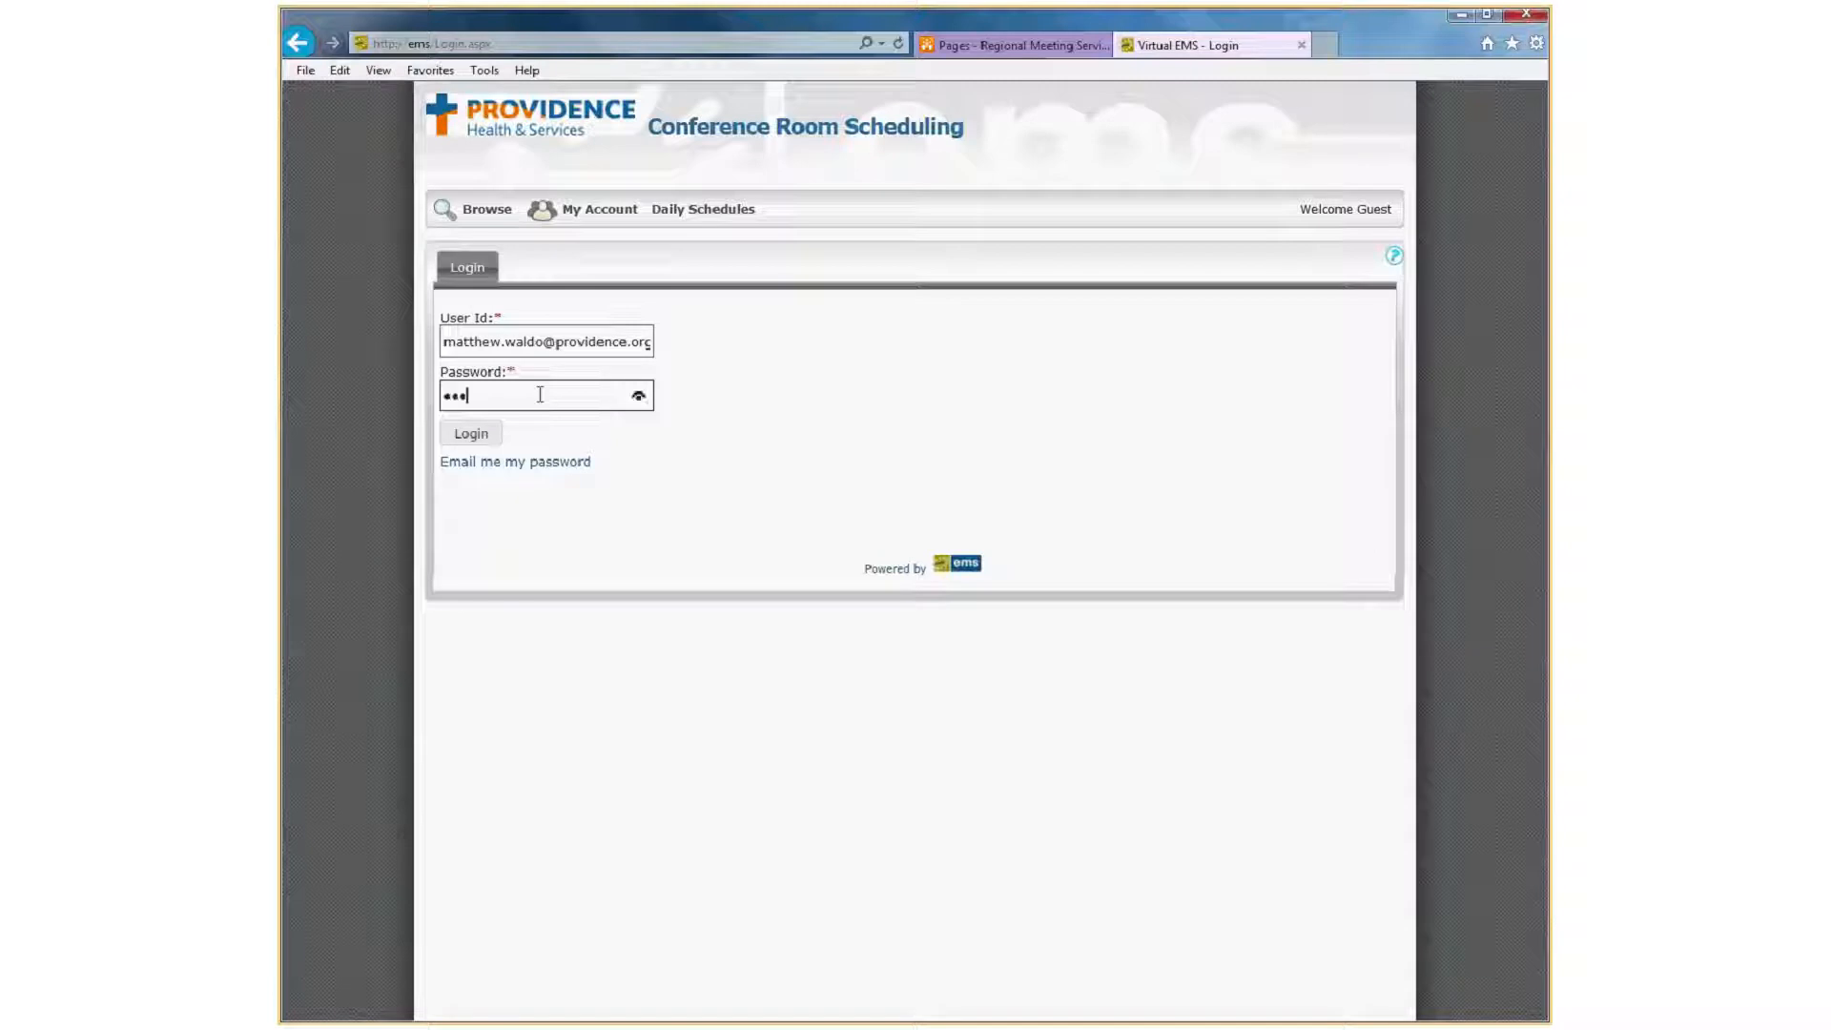
key(Return)
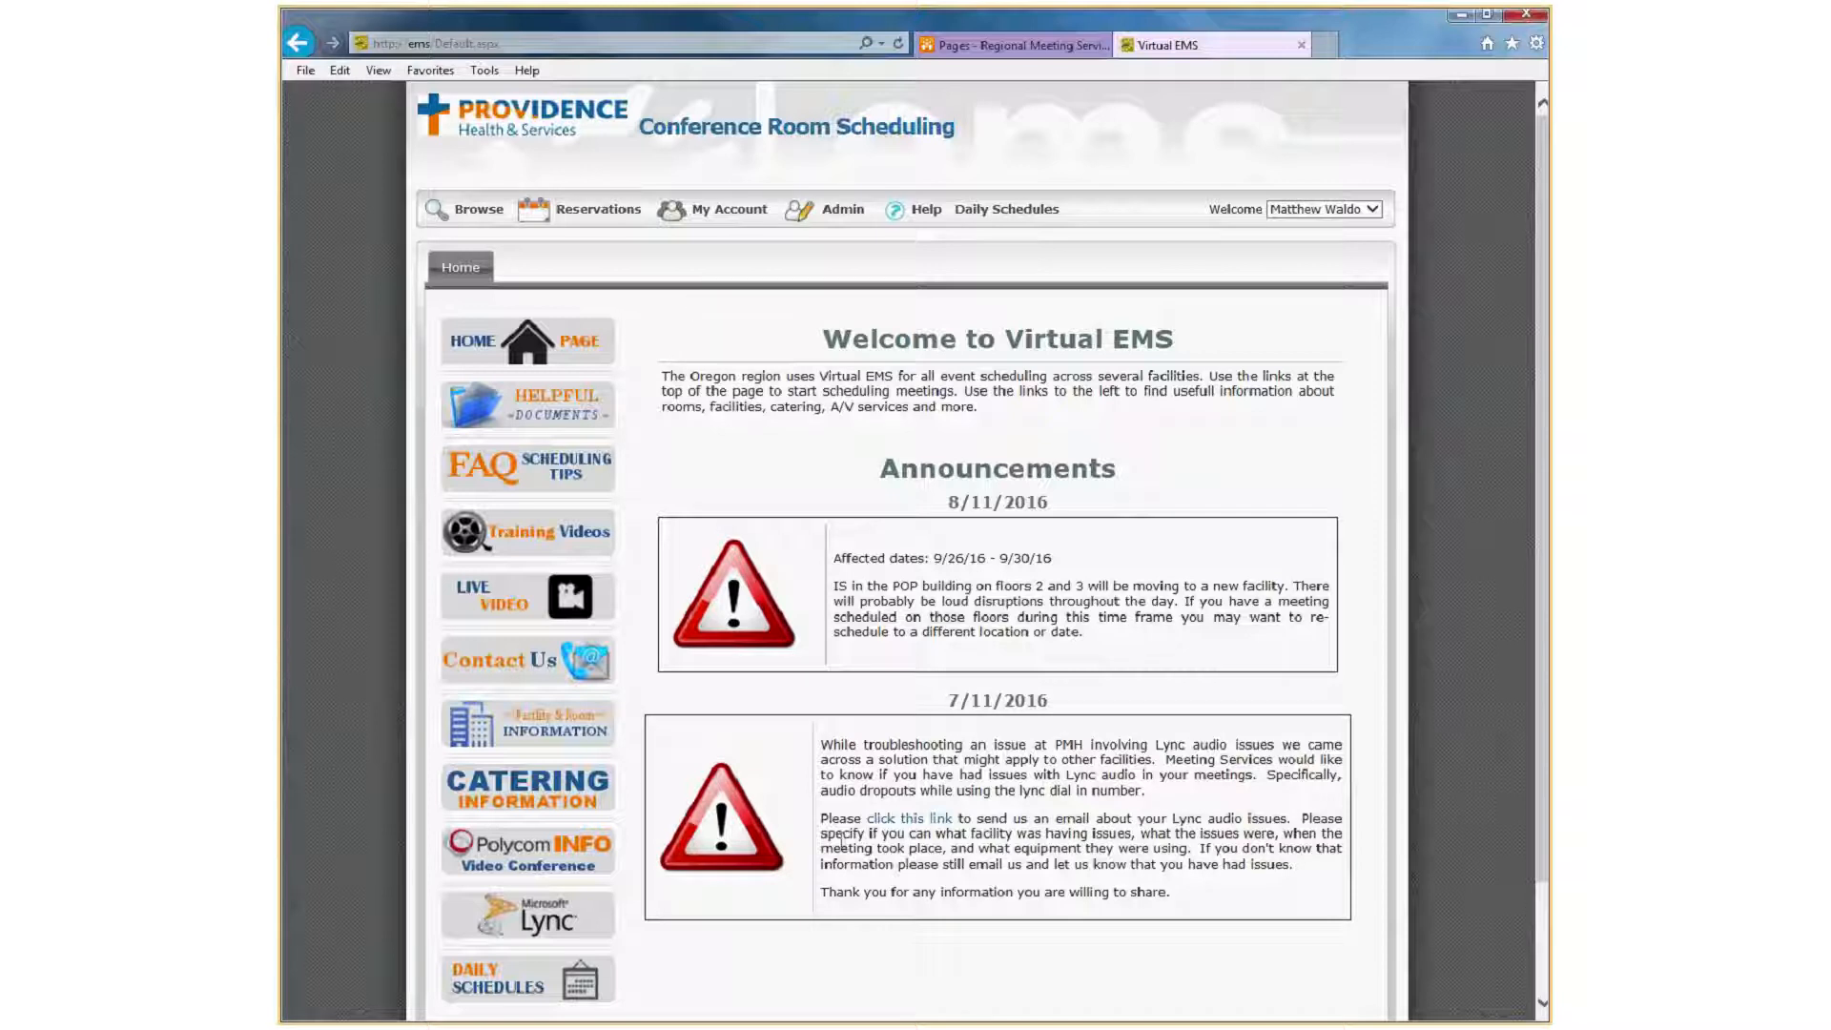
Start an Oregon Conference Rooms request and set the facility to the OR - St. Vincent Medical Center area.
mouse_move(593, 205)
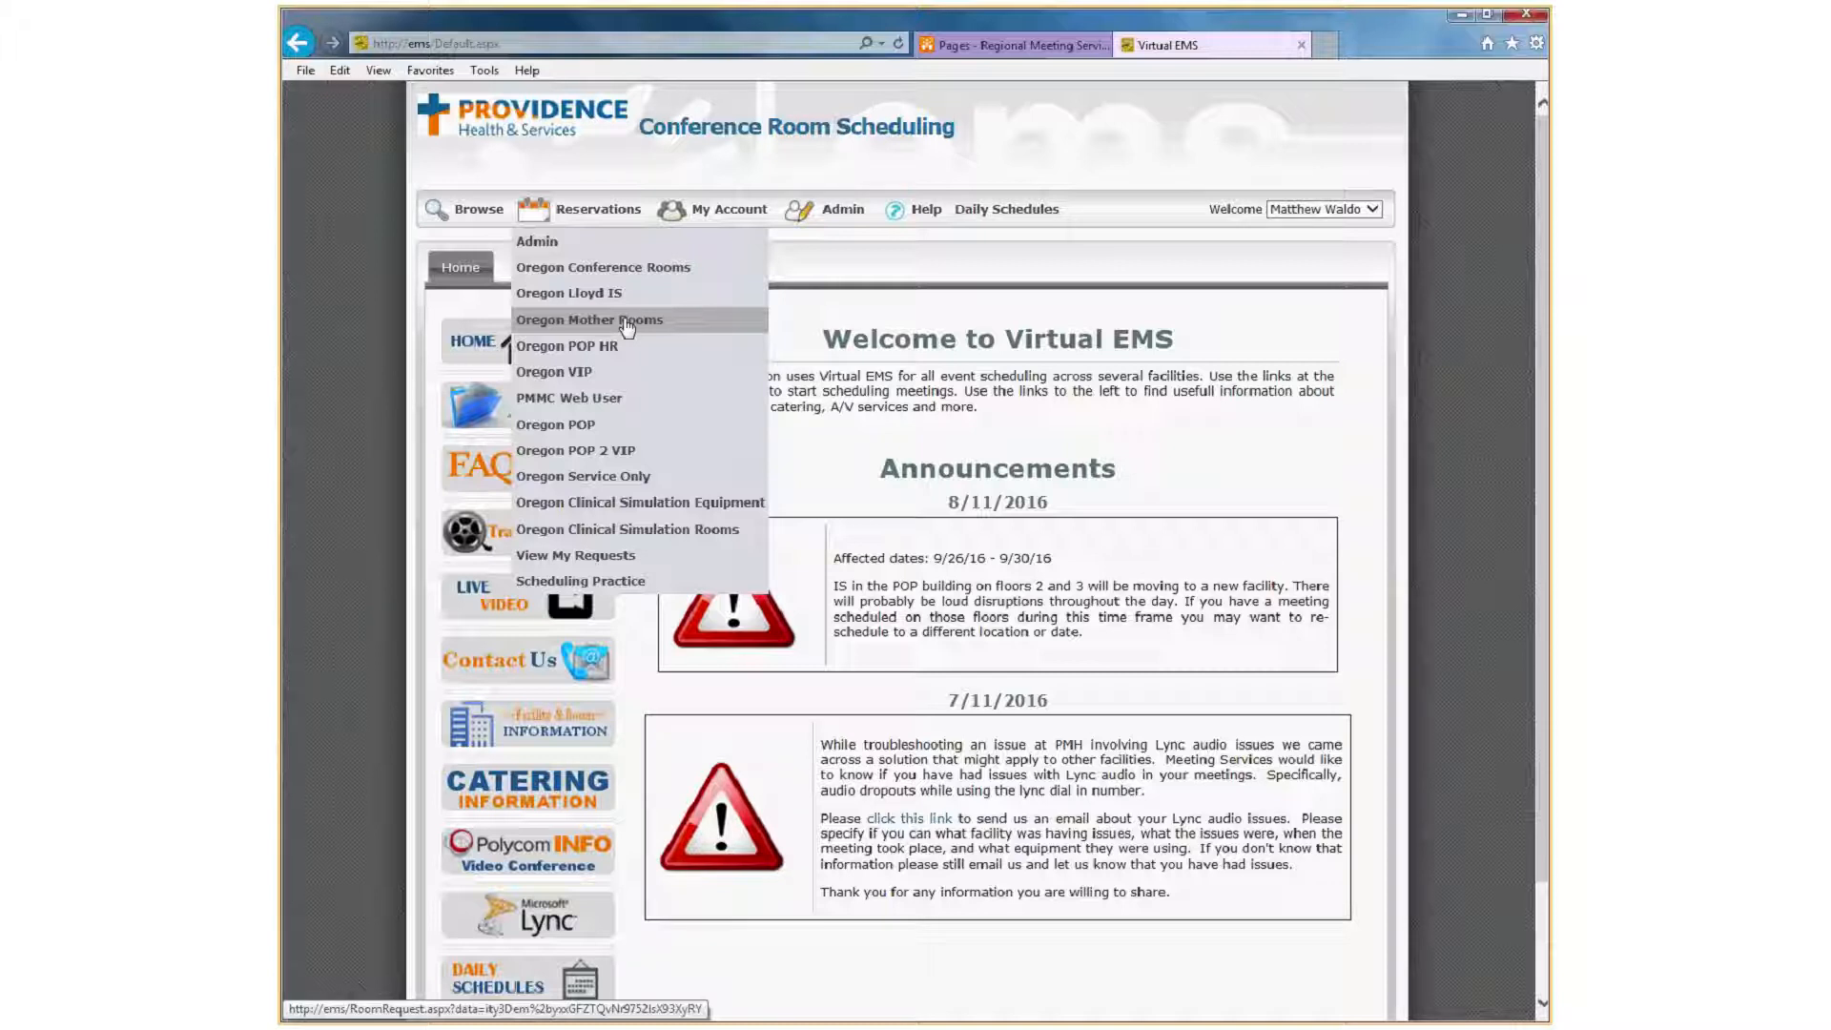
click(745, 273)
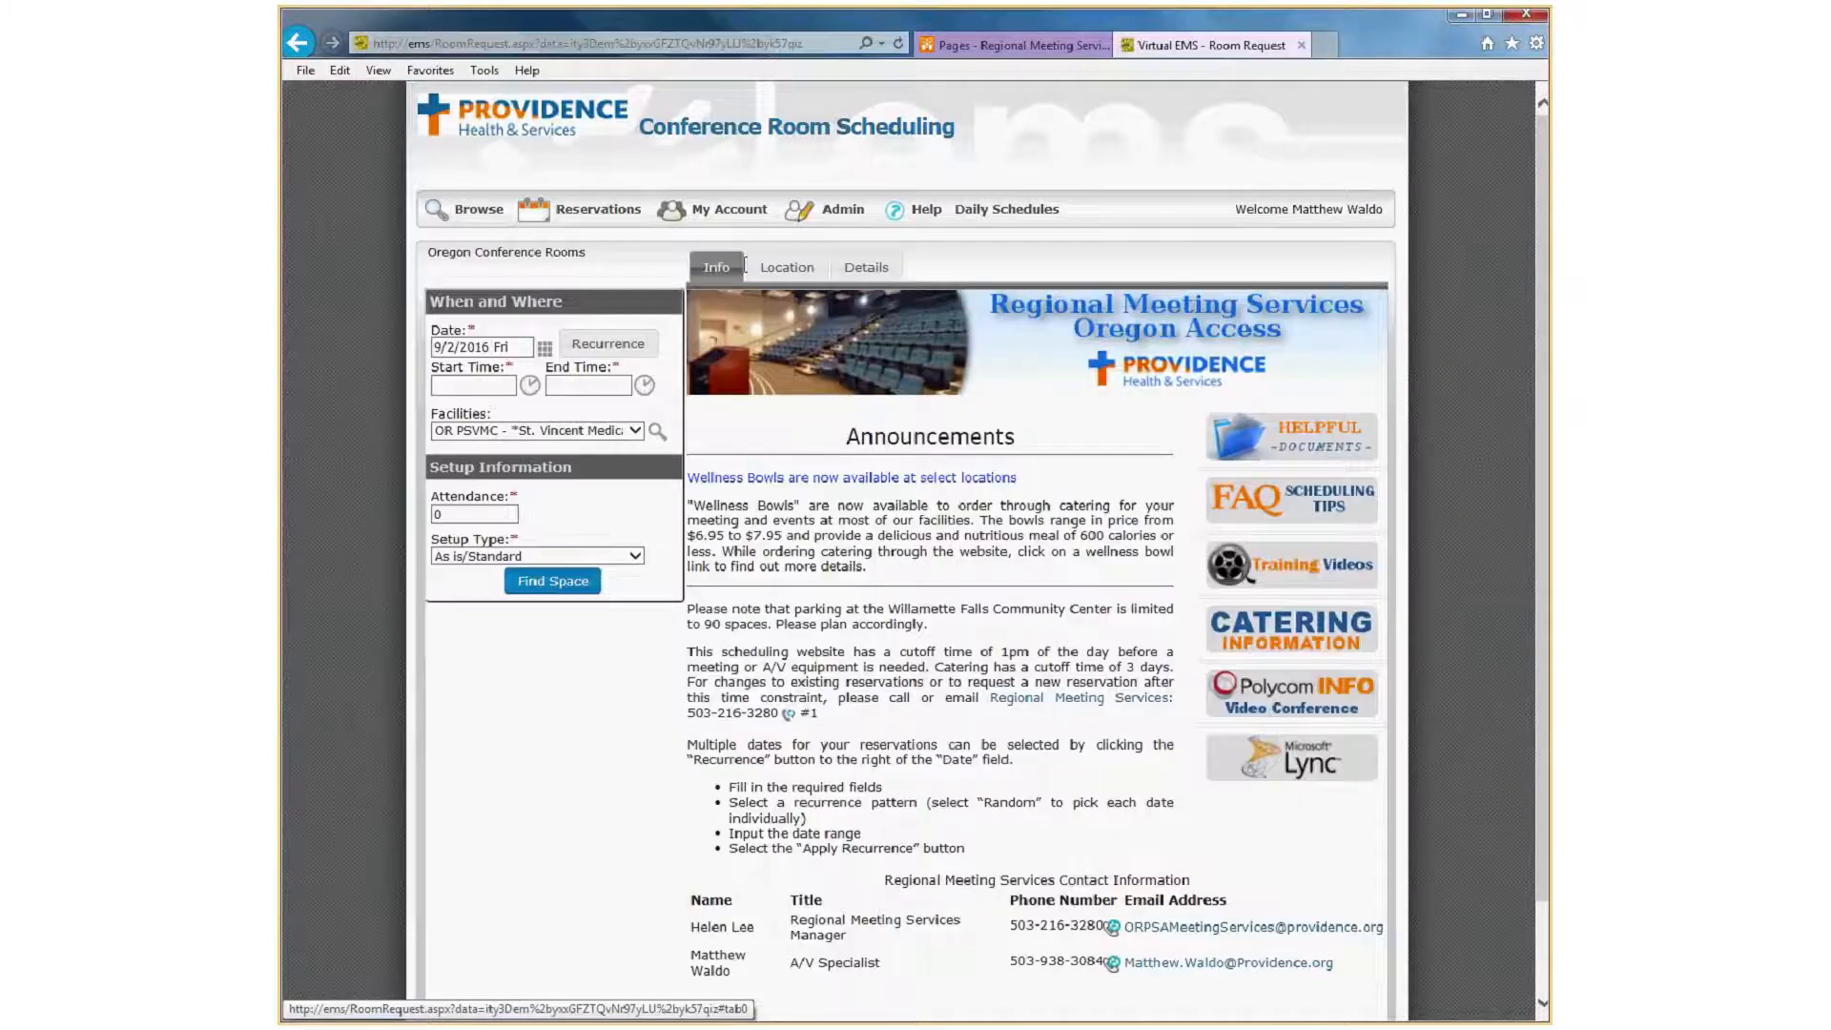
click(632, 430)
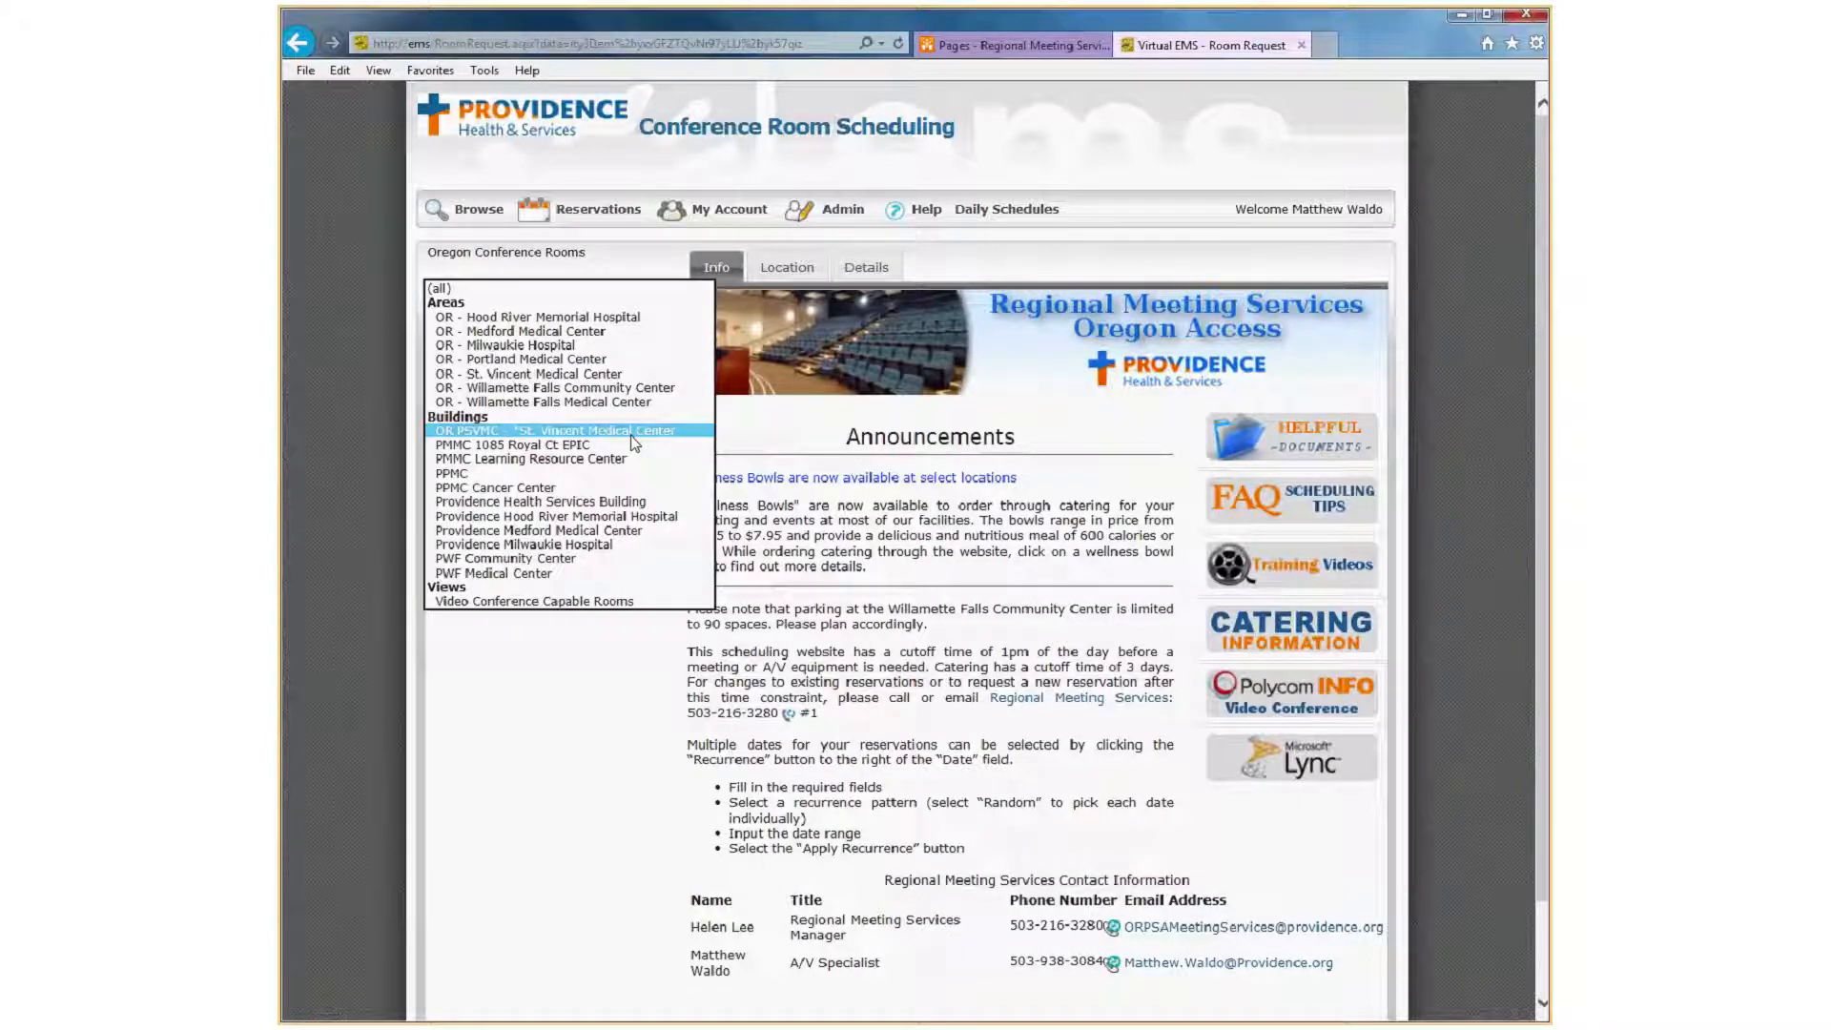
click(658, 378)
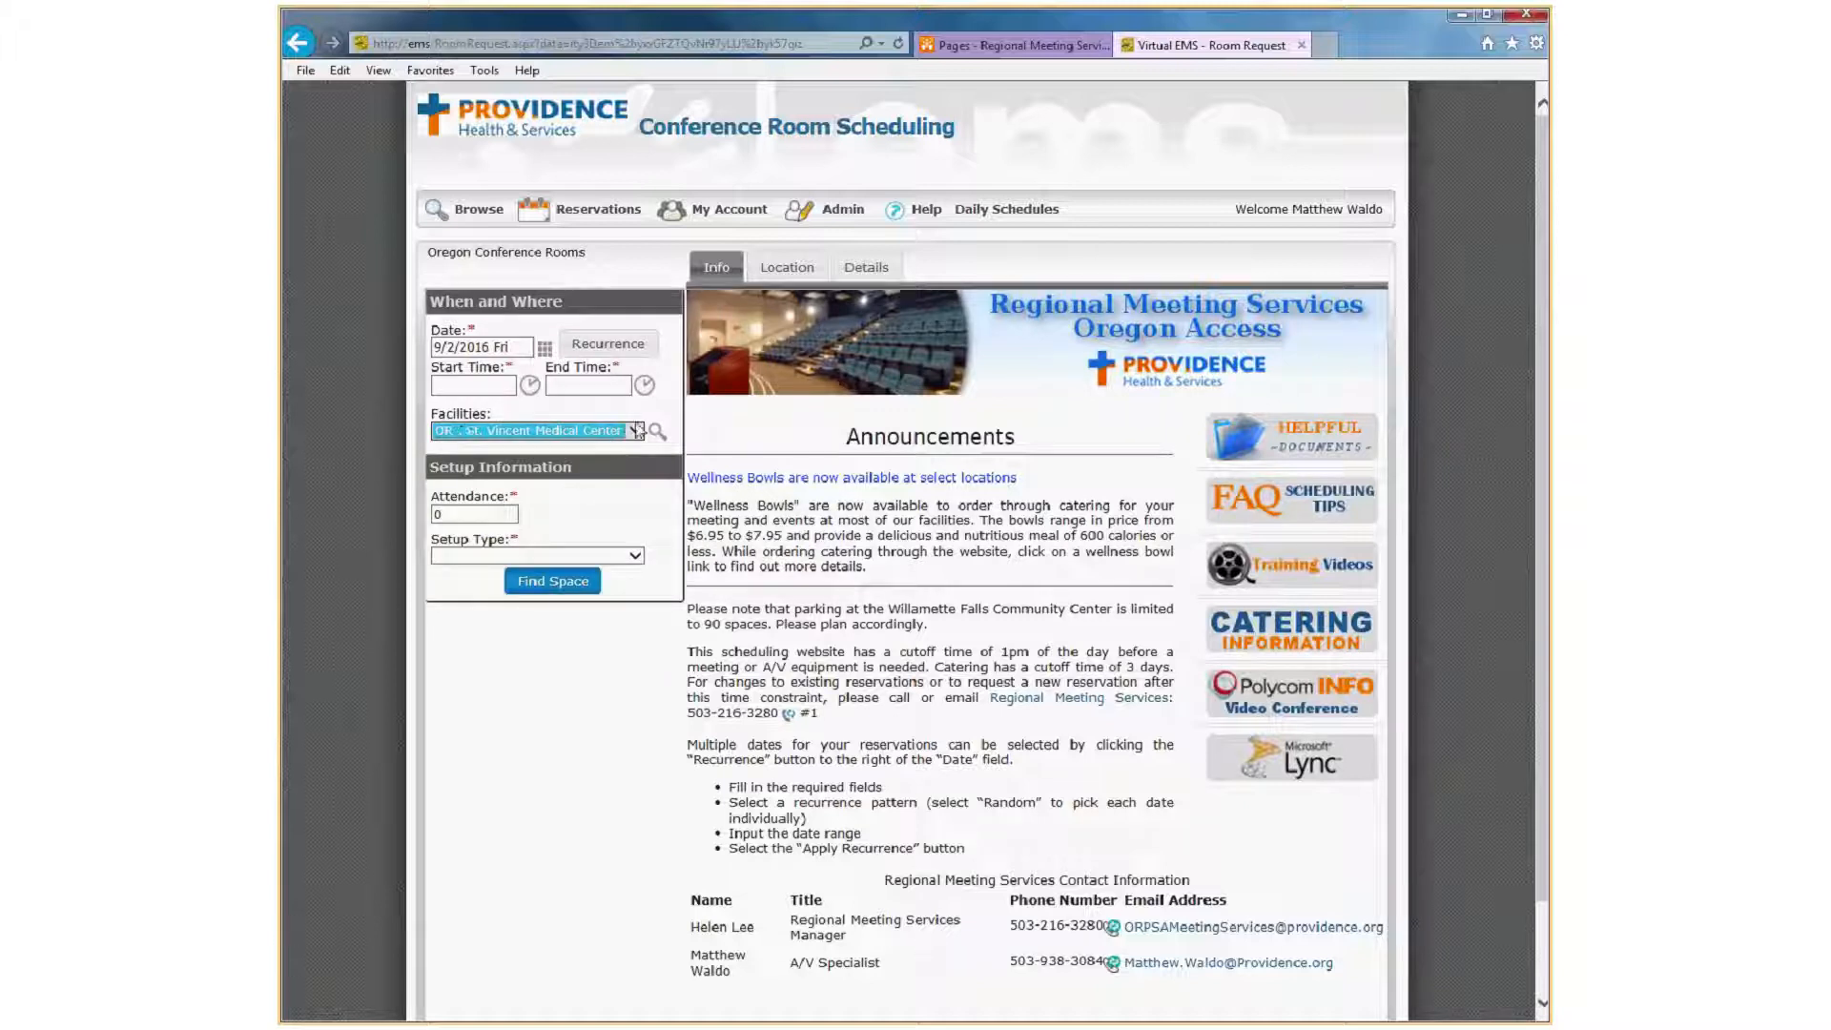
Set the meeting date to 9/21/2016 with a 7:00 AM start and a 9:00 AM end.
click(550, 353)
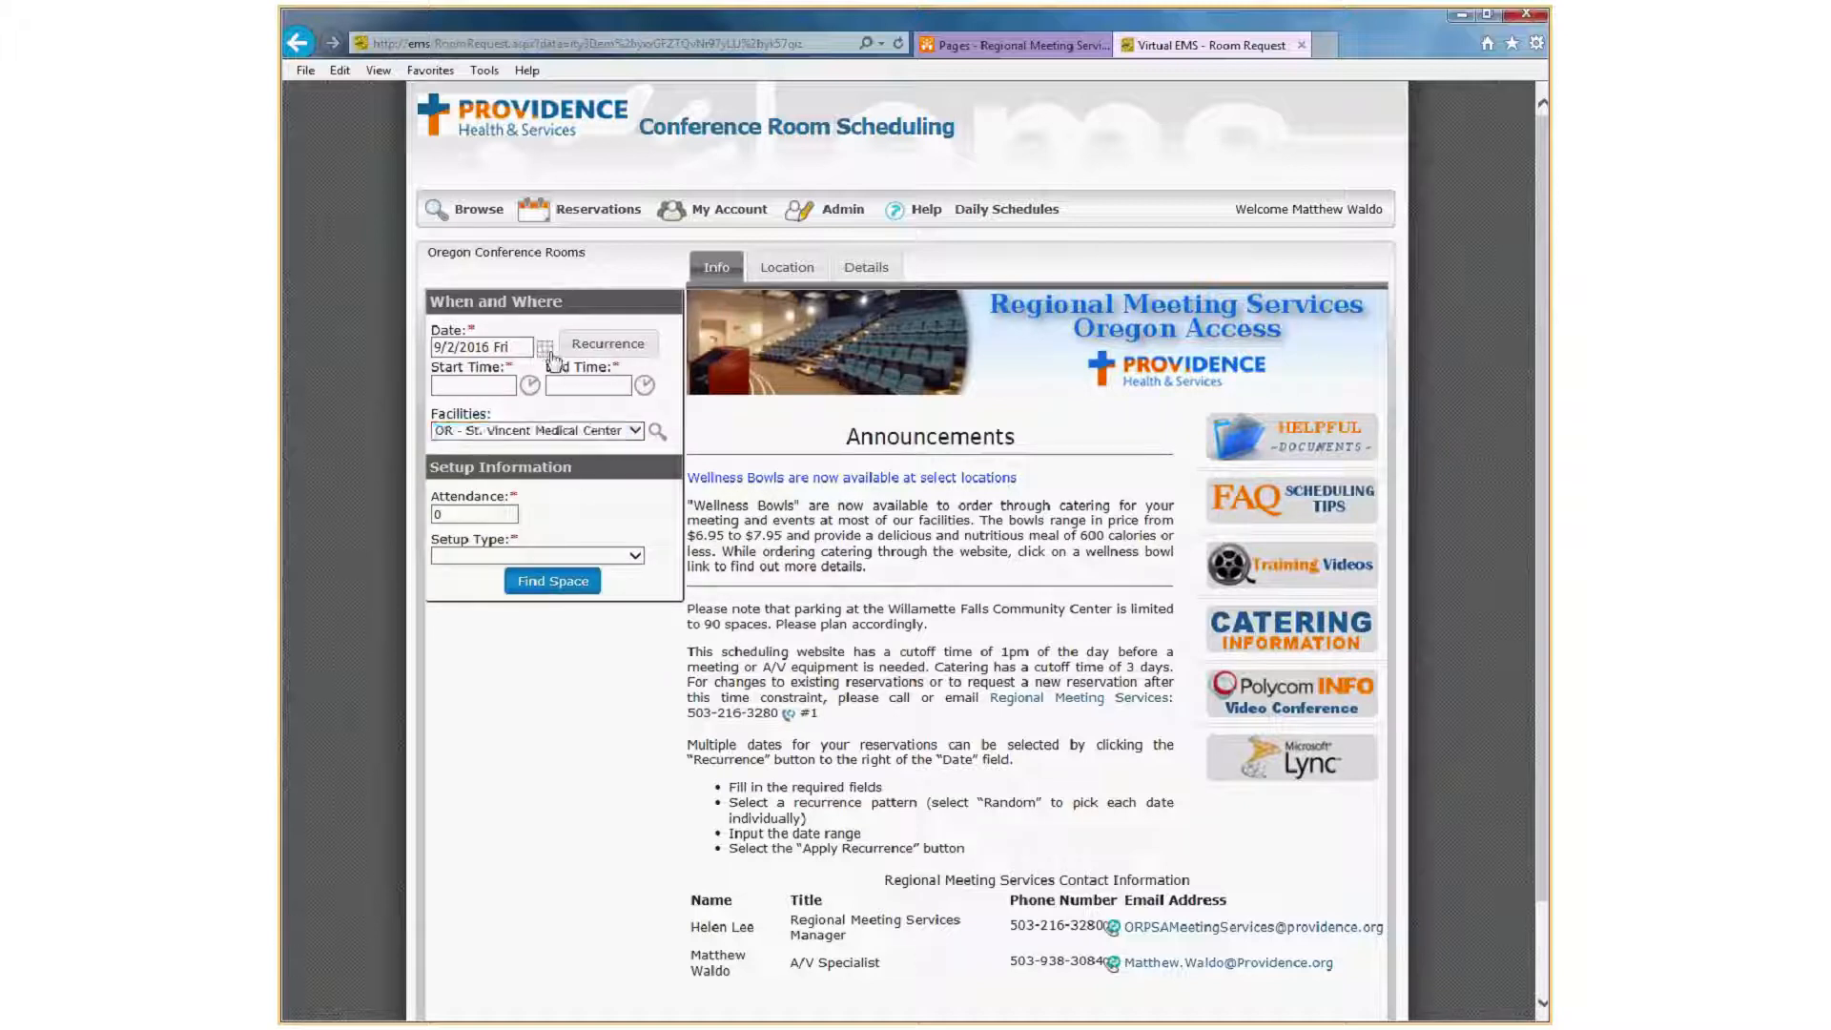
click(546, 349)
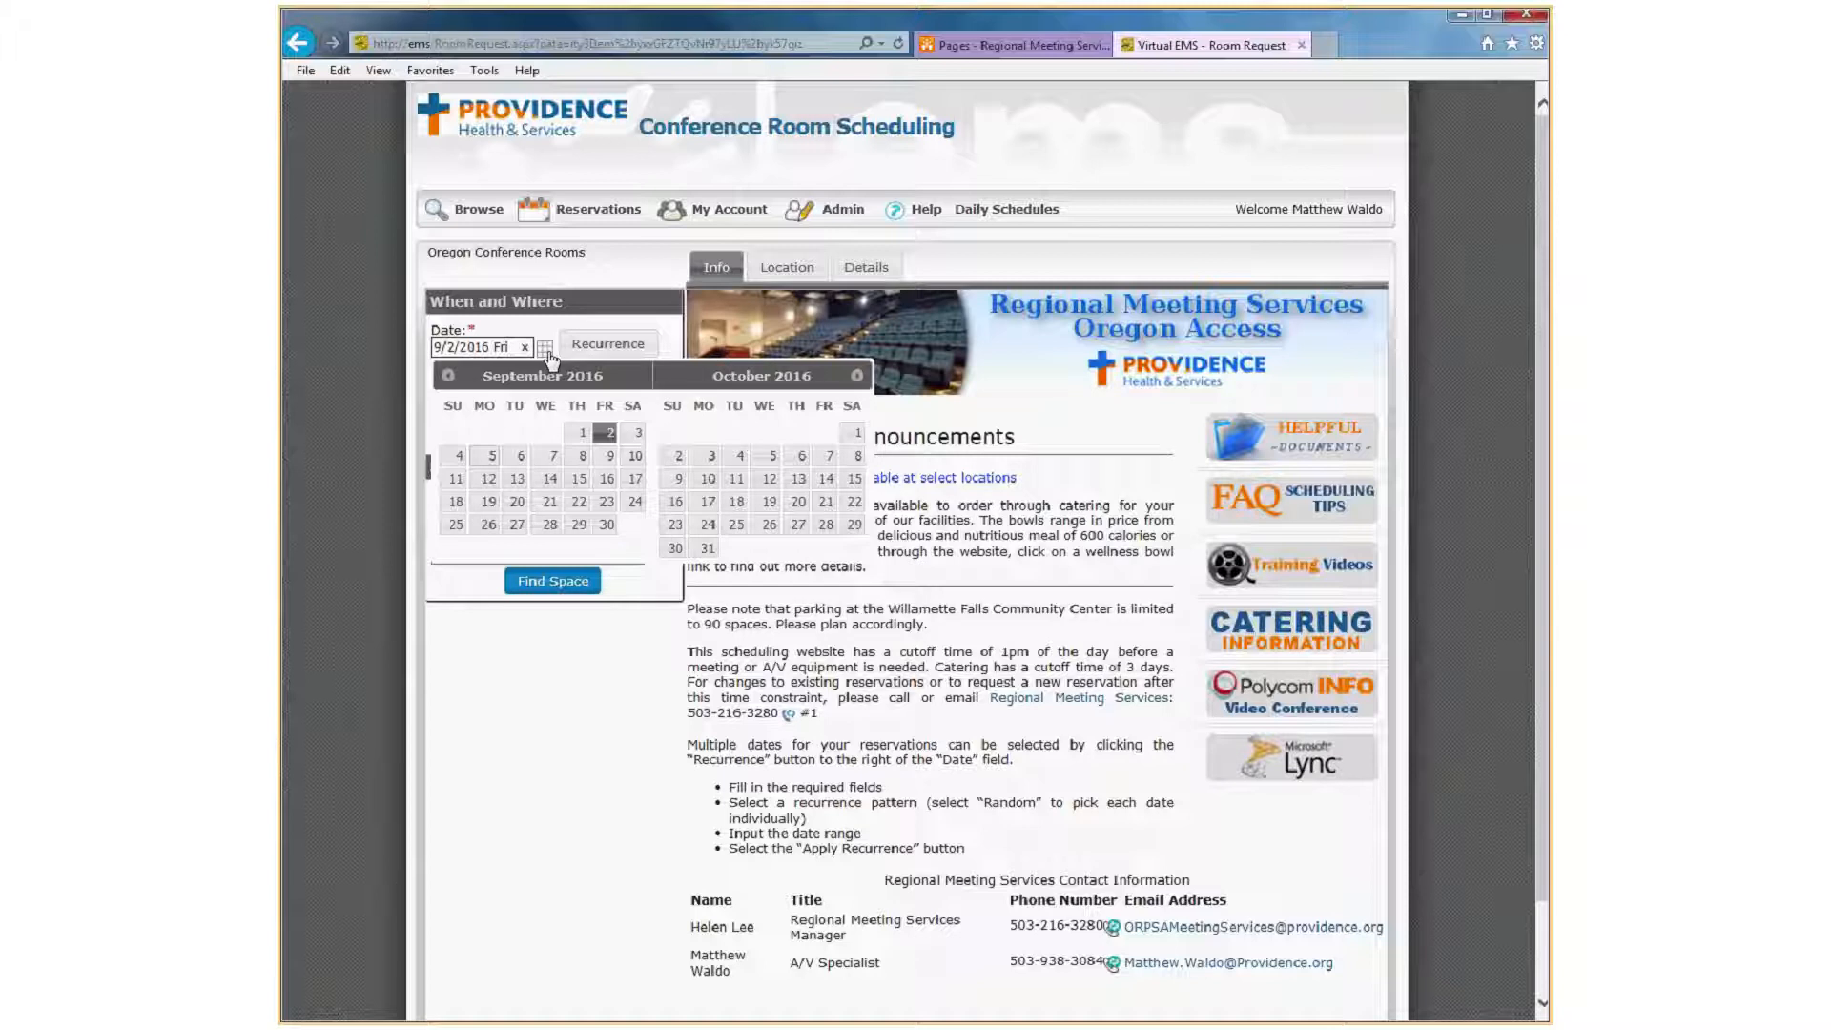
click(550, 502)
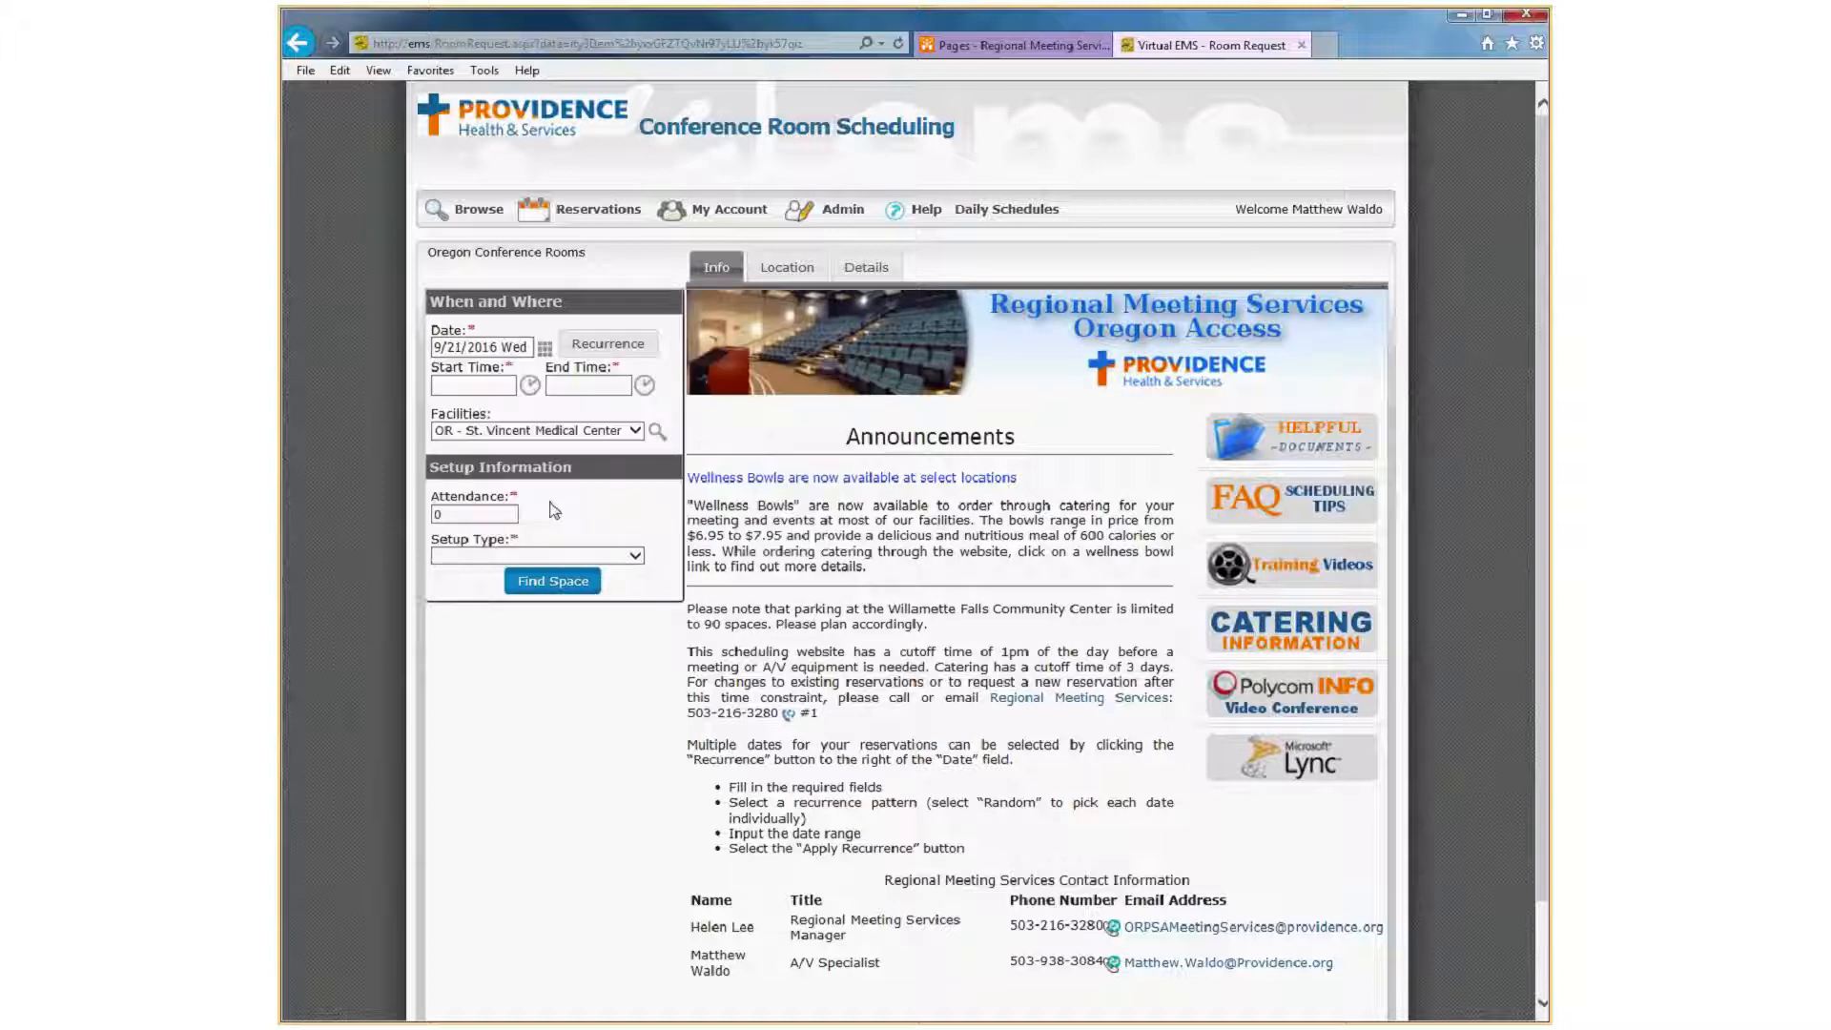
click(497, 388)
text(7a)
key(Tab)
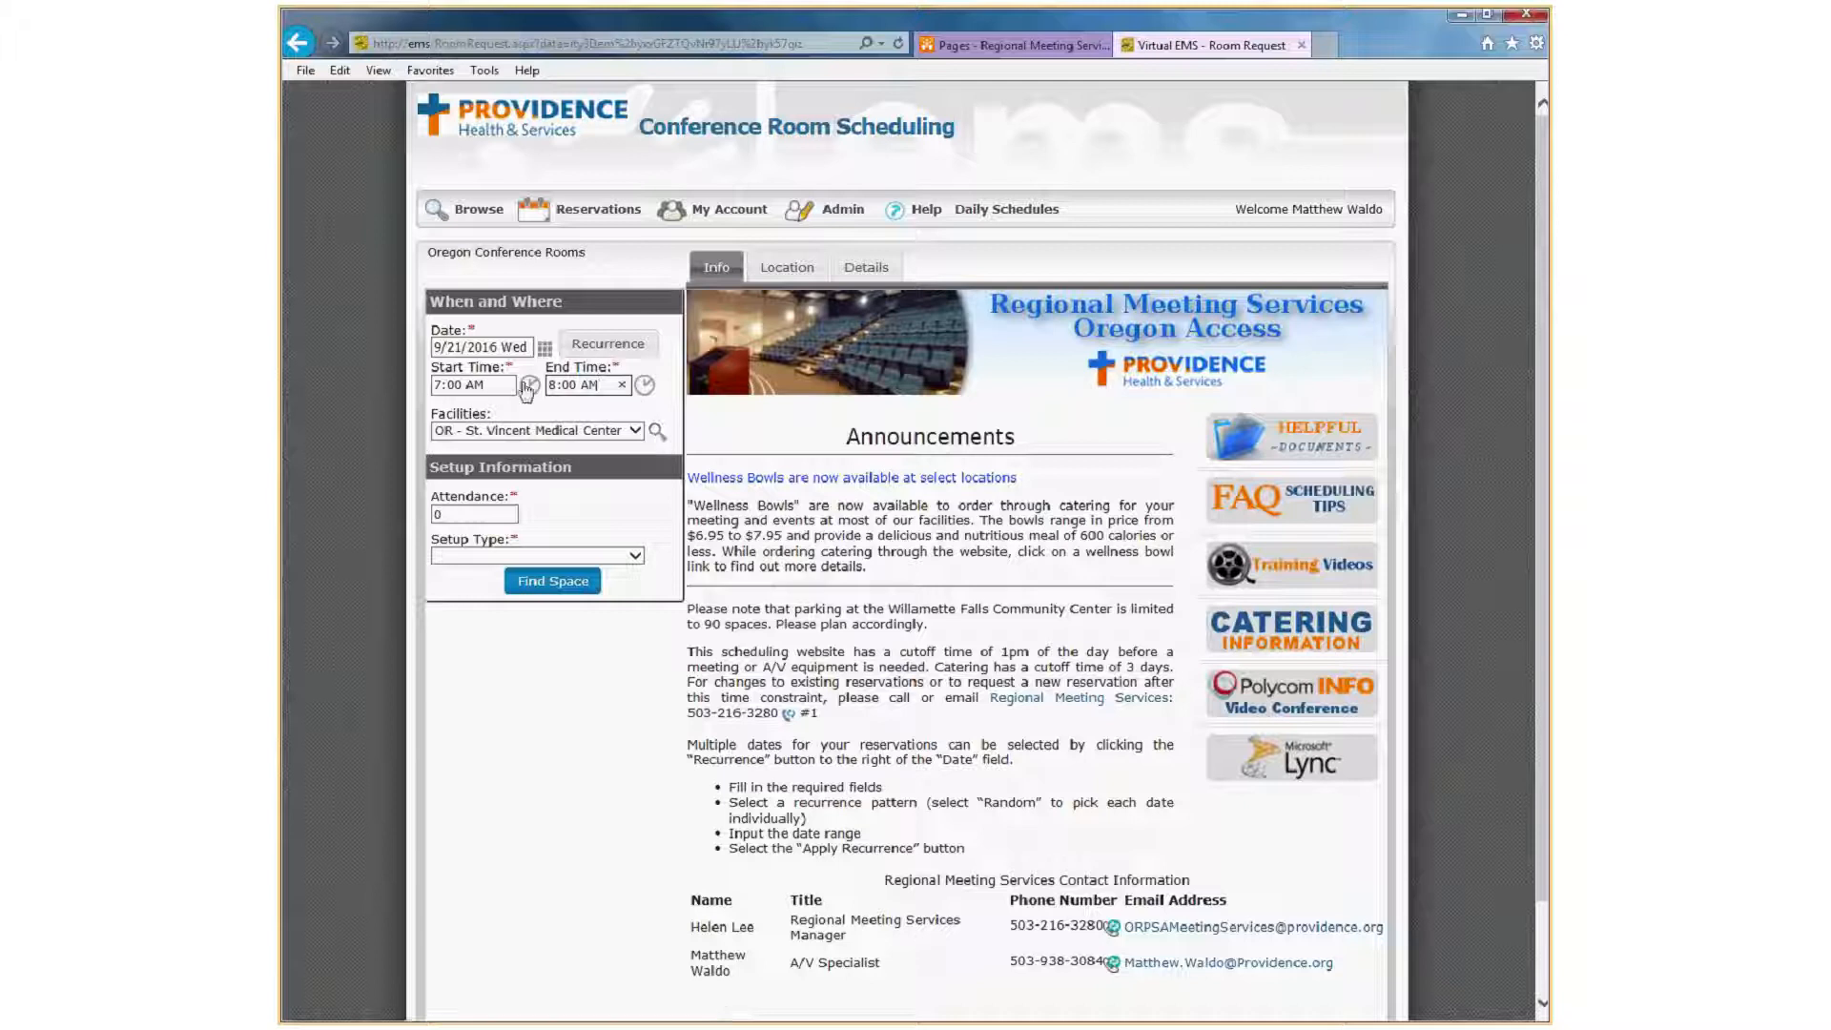
drag(558, 384, 526, 386)
text(9)
click(589, 508)
Set the attendance to 1 and the setup type to As is/Standard.
double_click(465, 513)
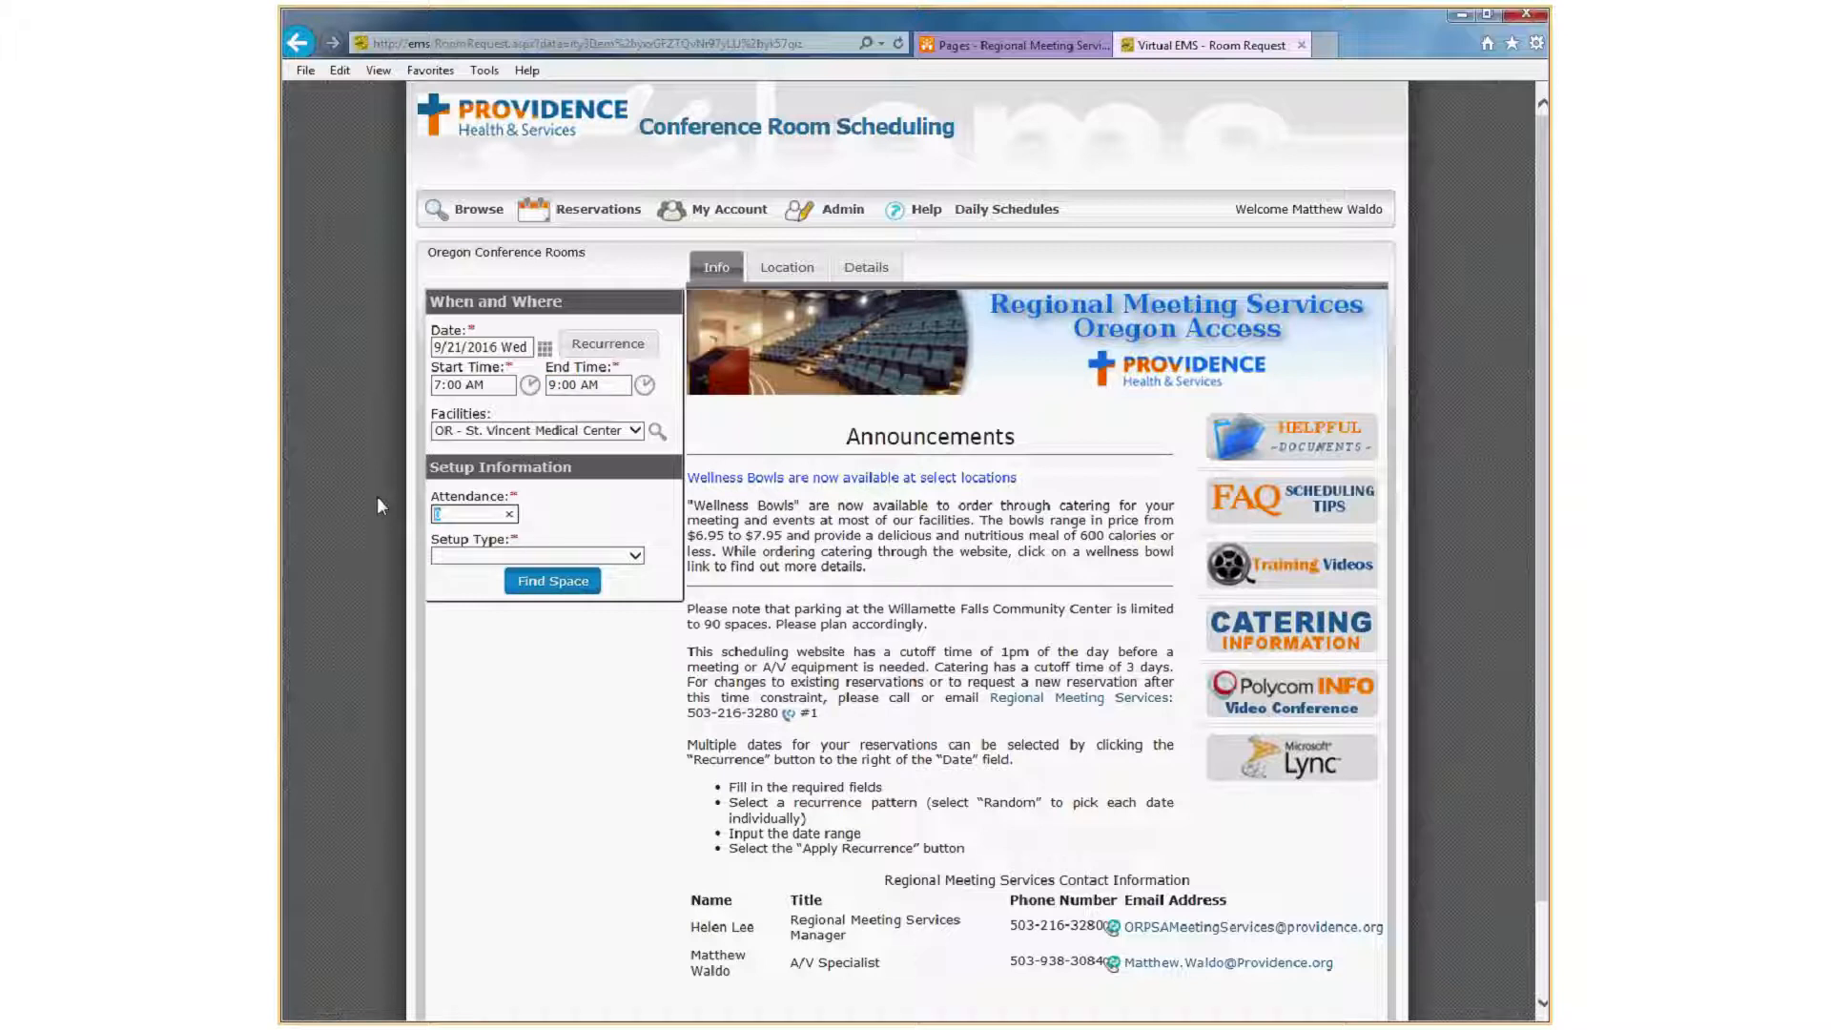
text(1)
key(Tab)
key(Down)
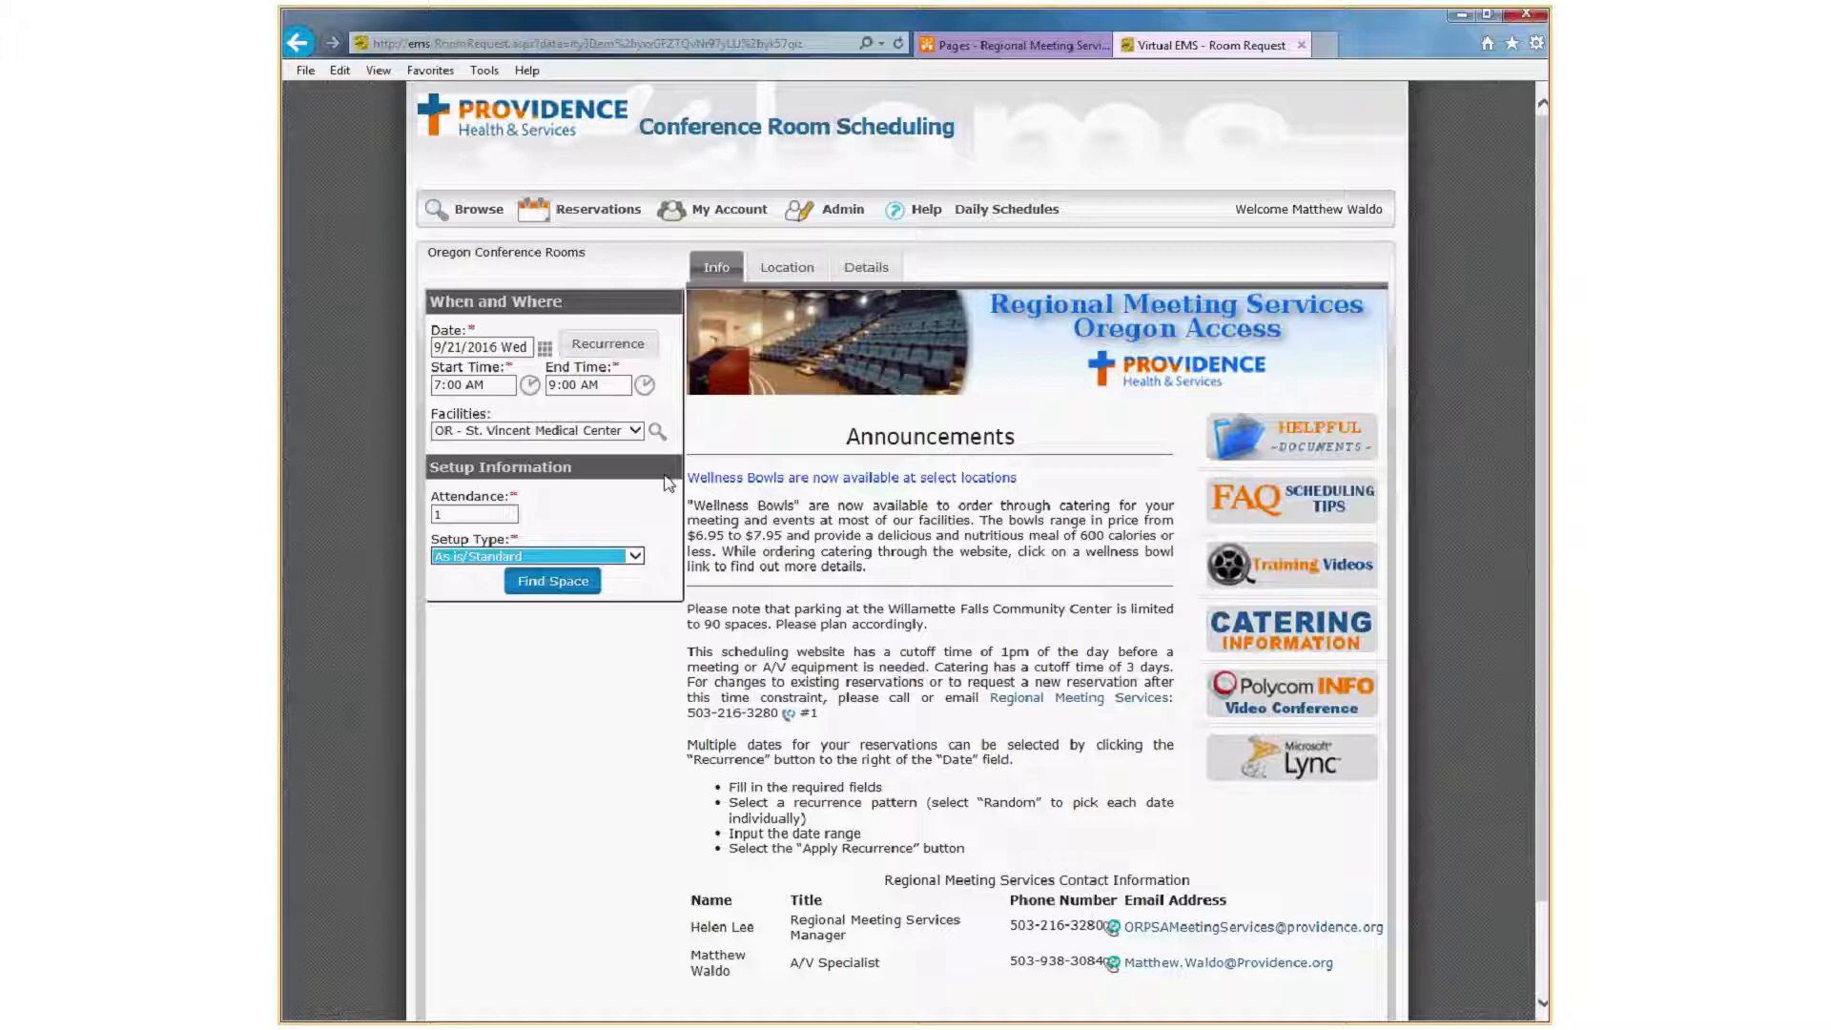
Try the Classroom setup type and restore As is/Standard.
click(624, 557)
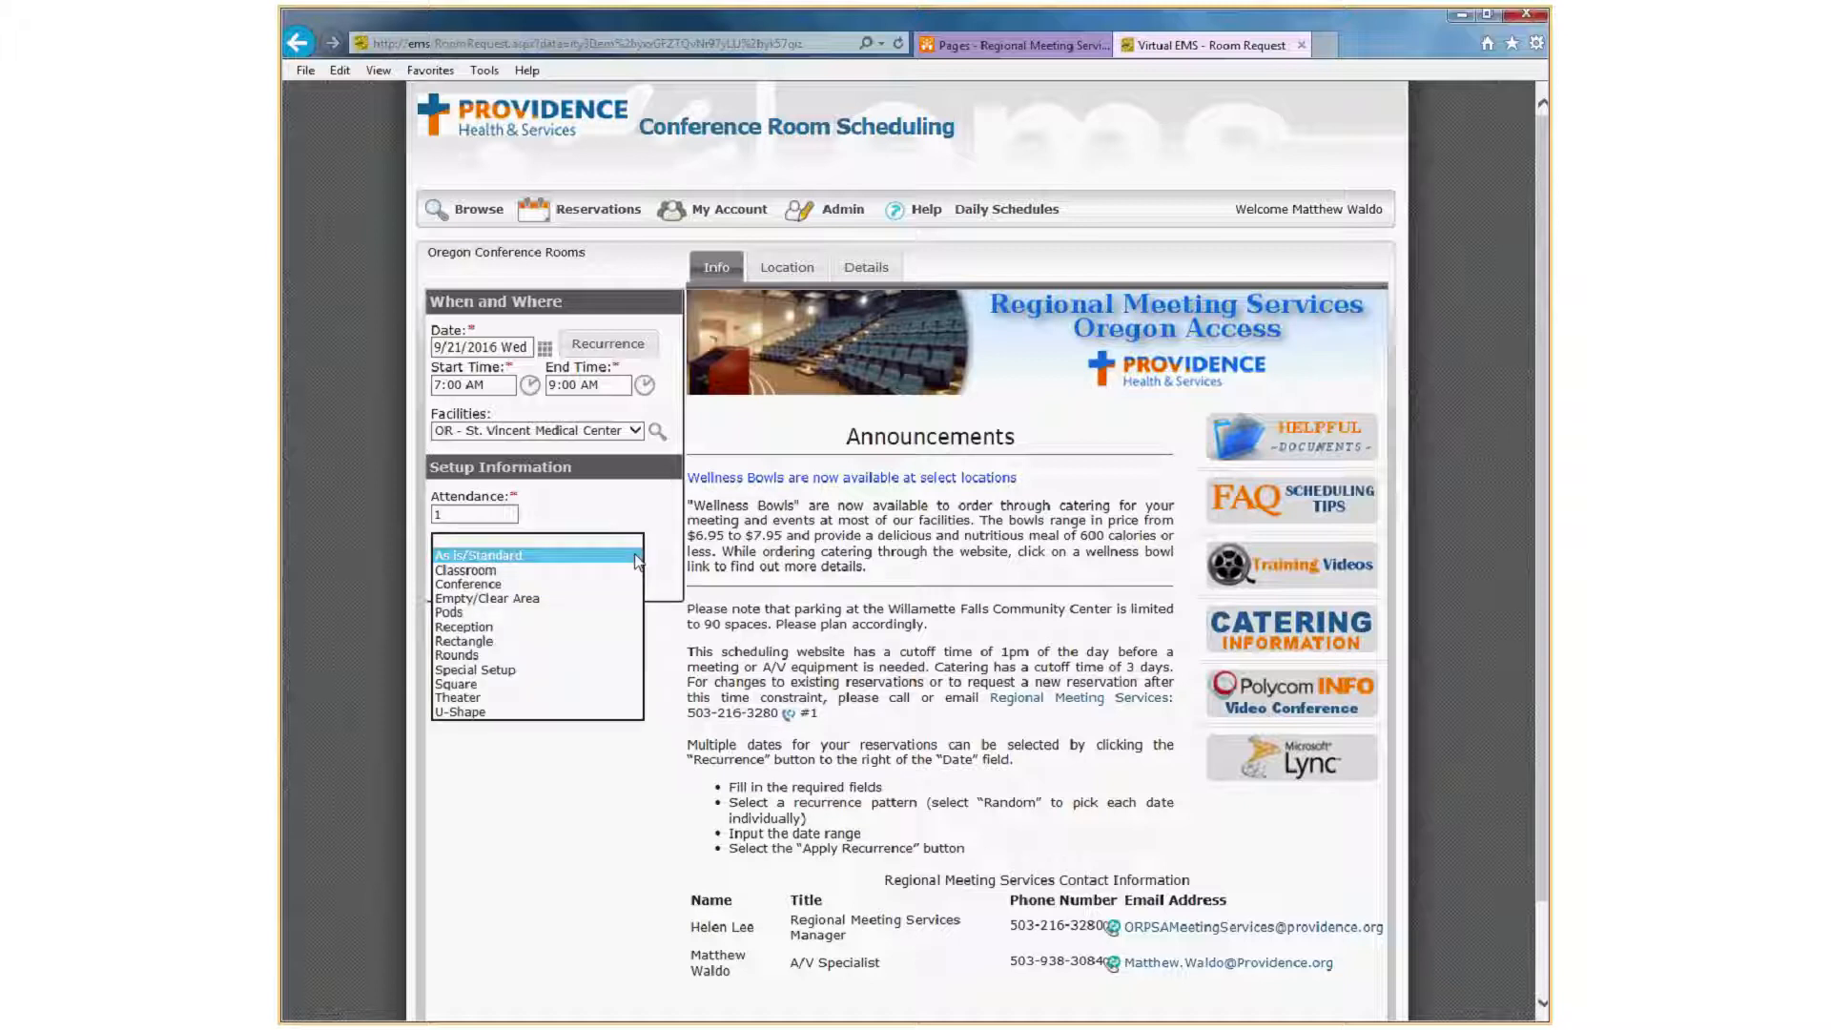
click(535, 572)
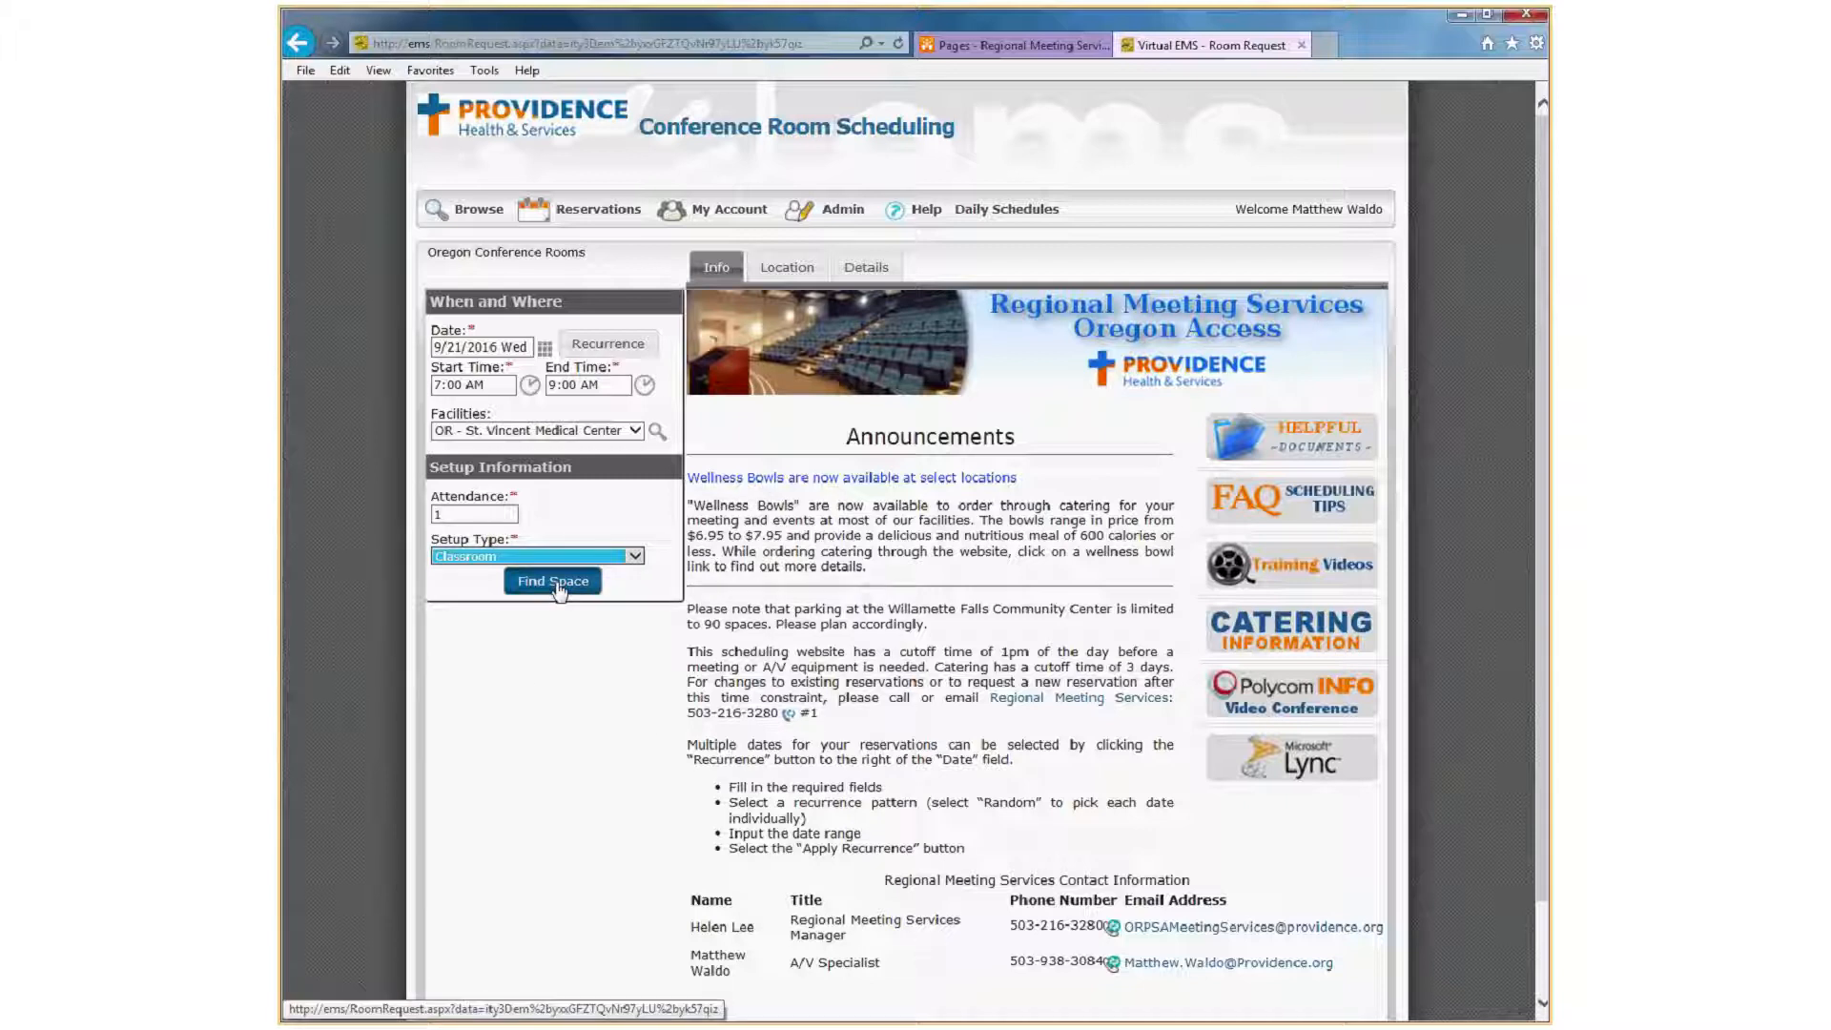
click(599, 555)
click(563, 542)
Raise the attendance to 100.
click(460, 516)
text(00)
click(474, 670)
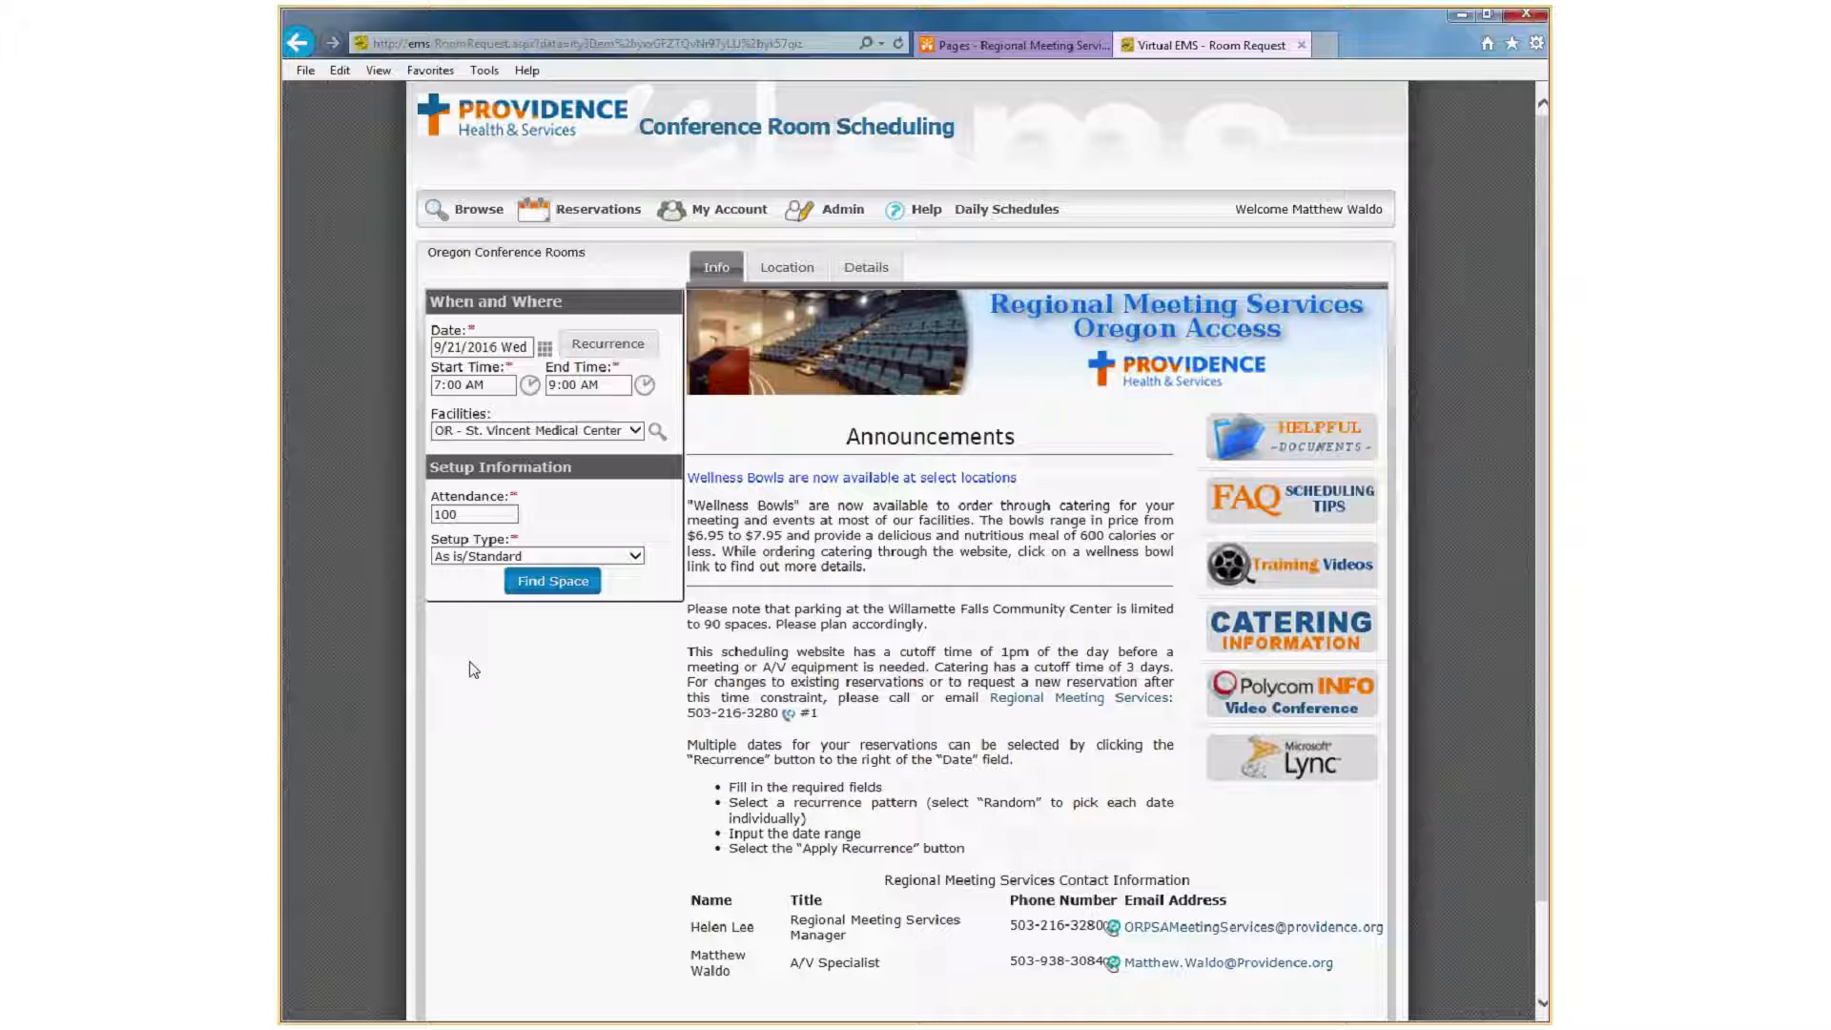
Reduce the attendance to 10 and find available space for the meeting.
click(477, 514)
key(BackSpace)
click(553, 582)
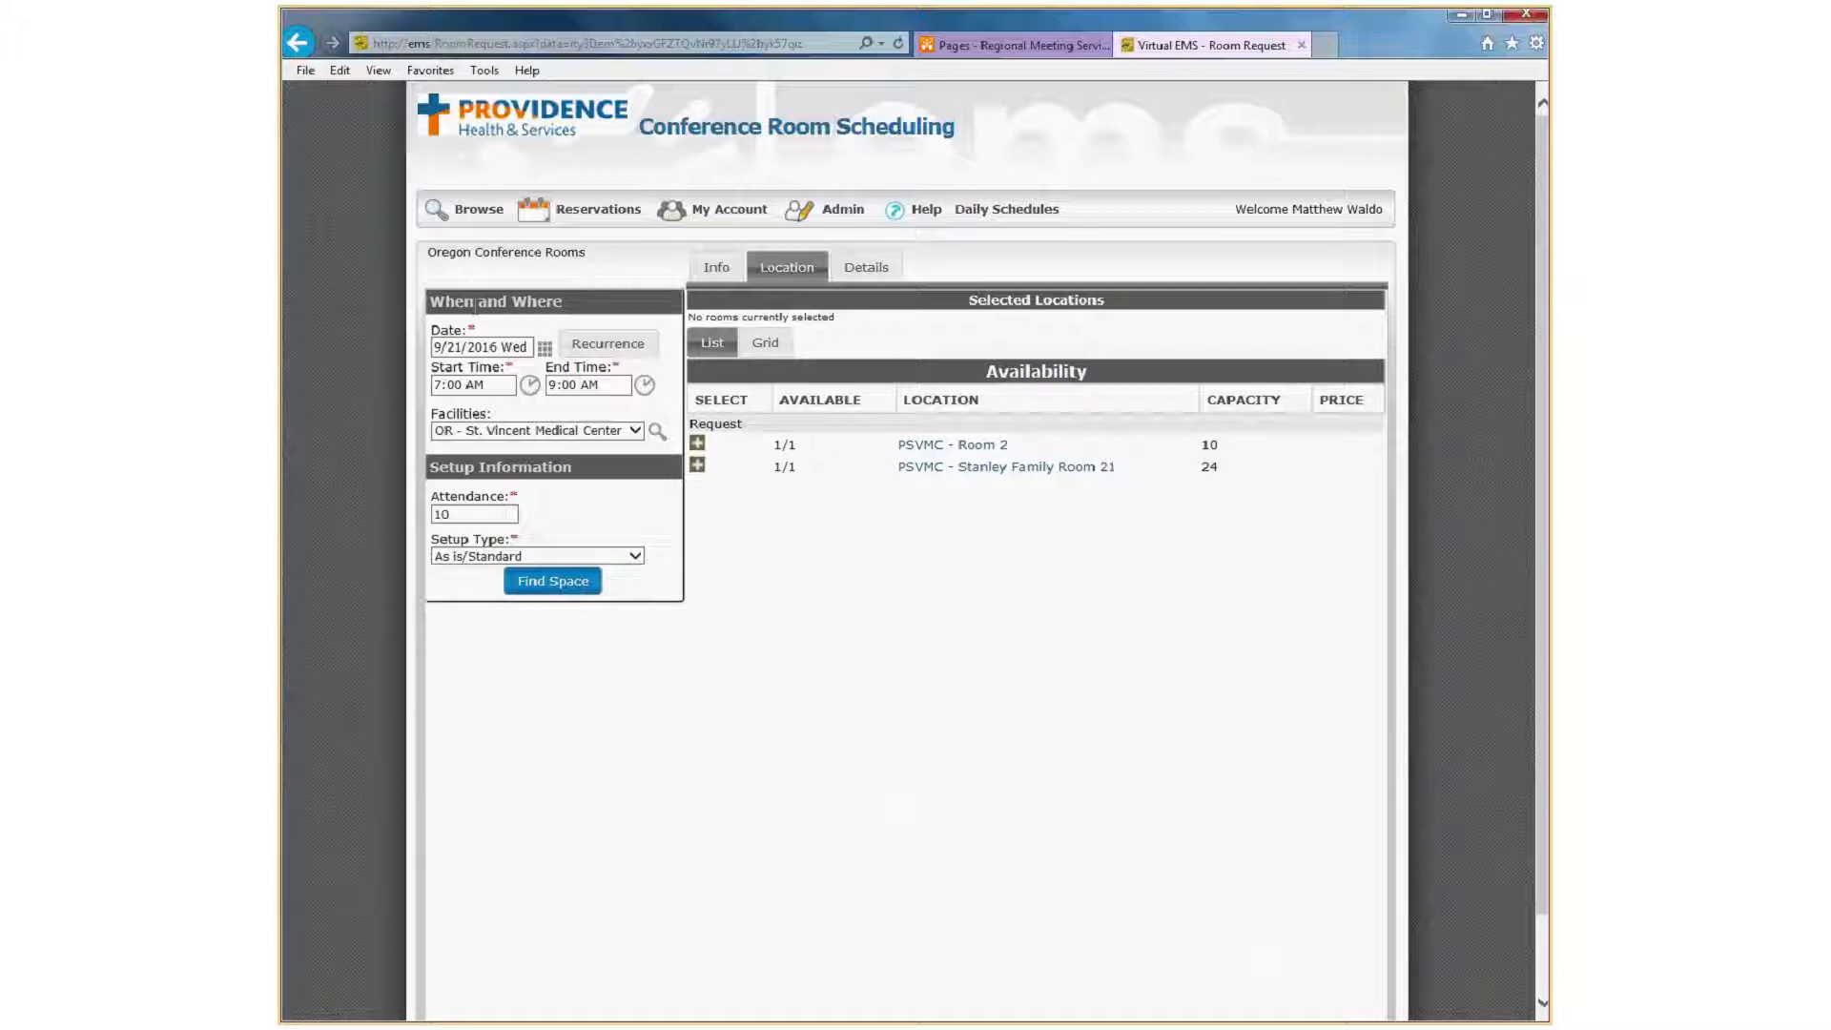
Examine the grid of room bookings for September 21 during the requested hours, and return to the list of available rooms.
click(766, 345)
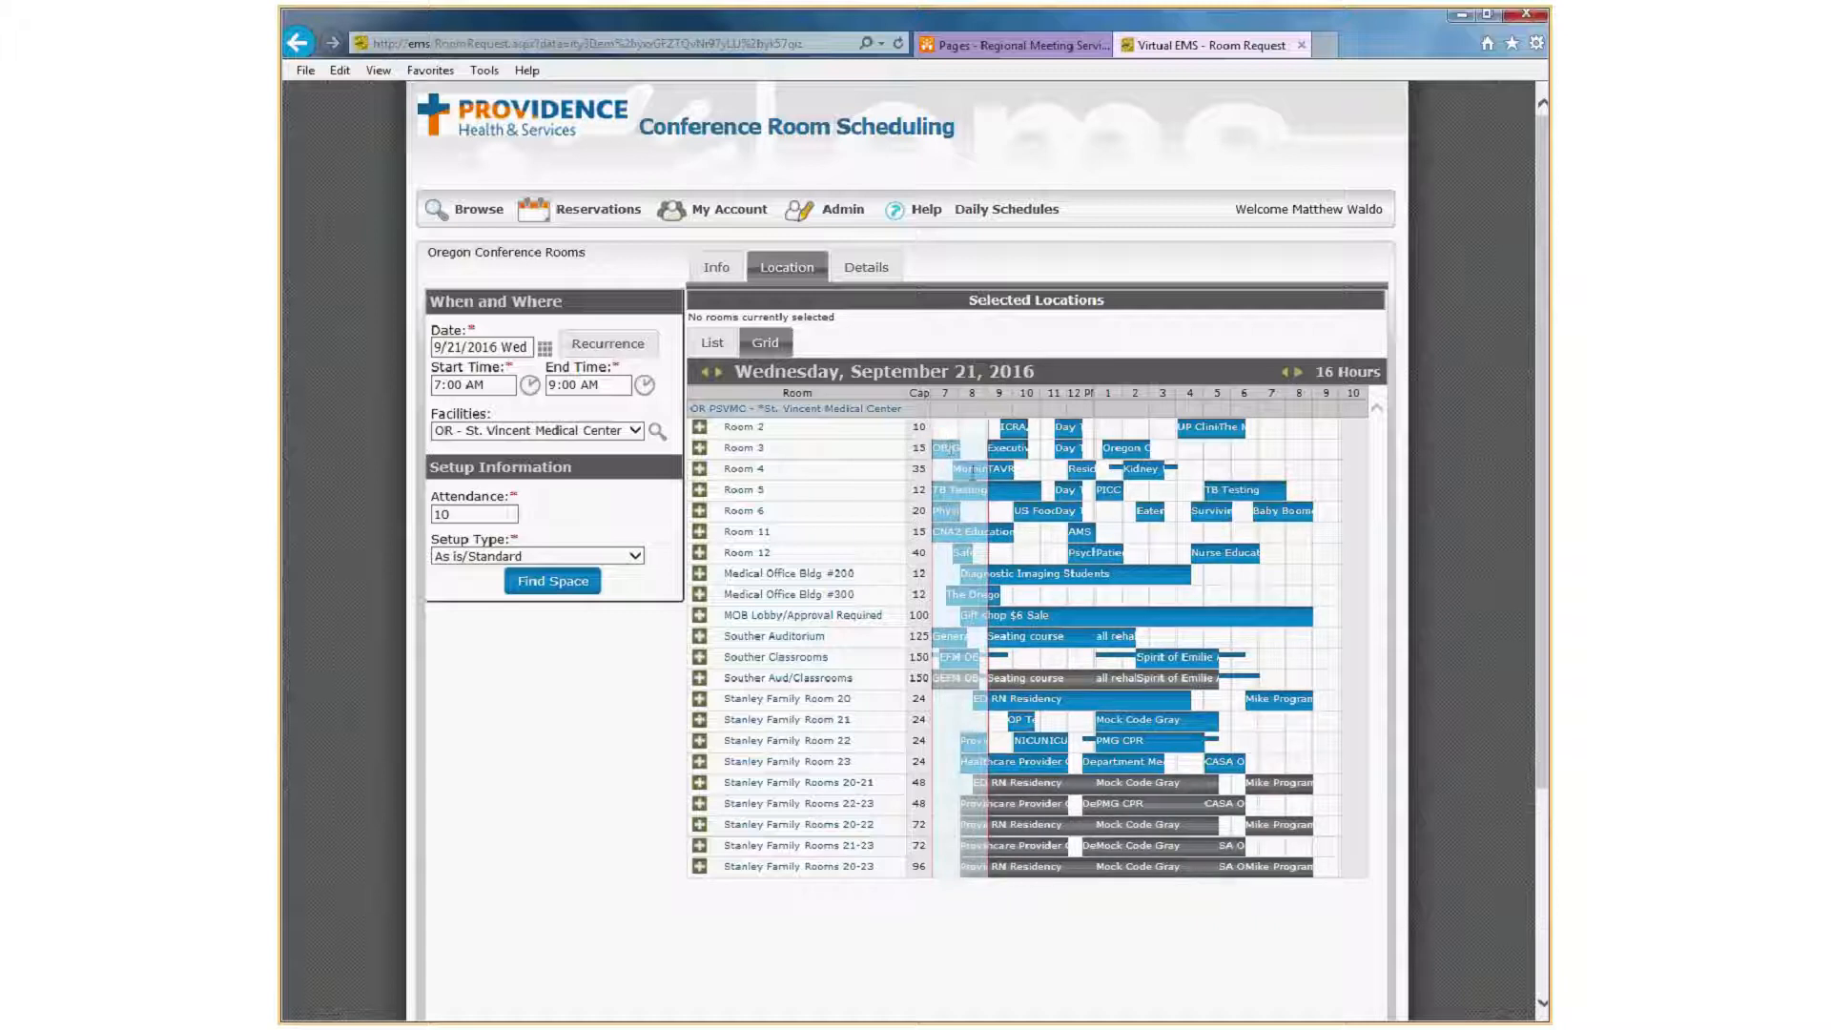
click(971, 471)
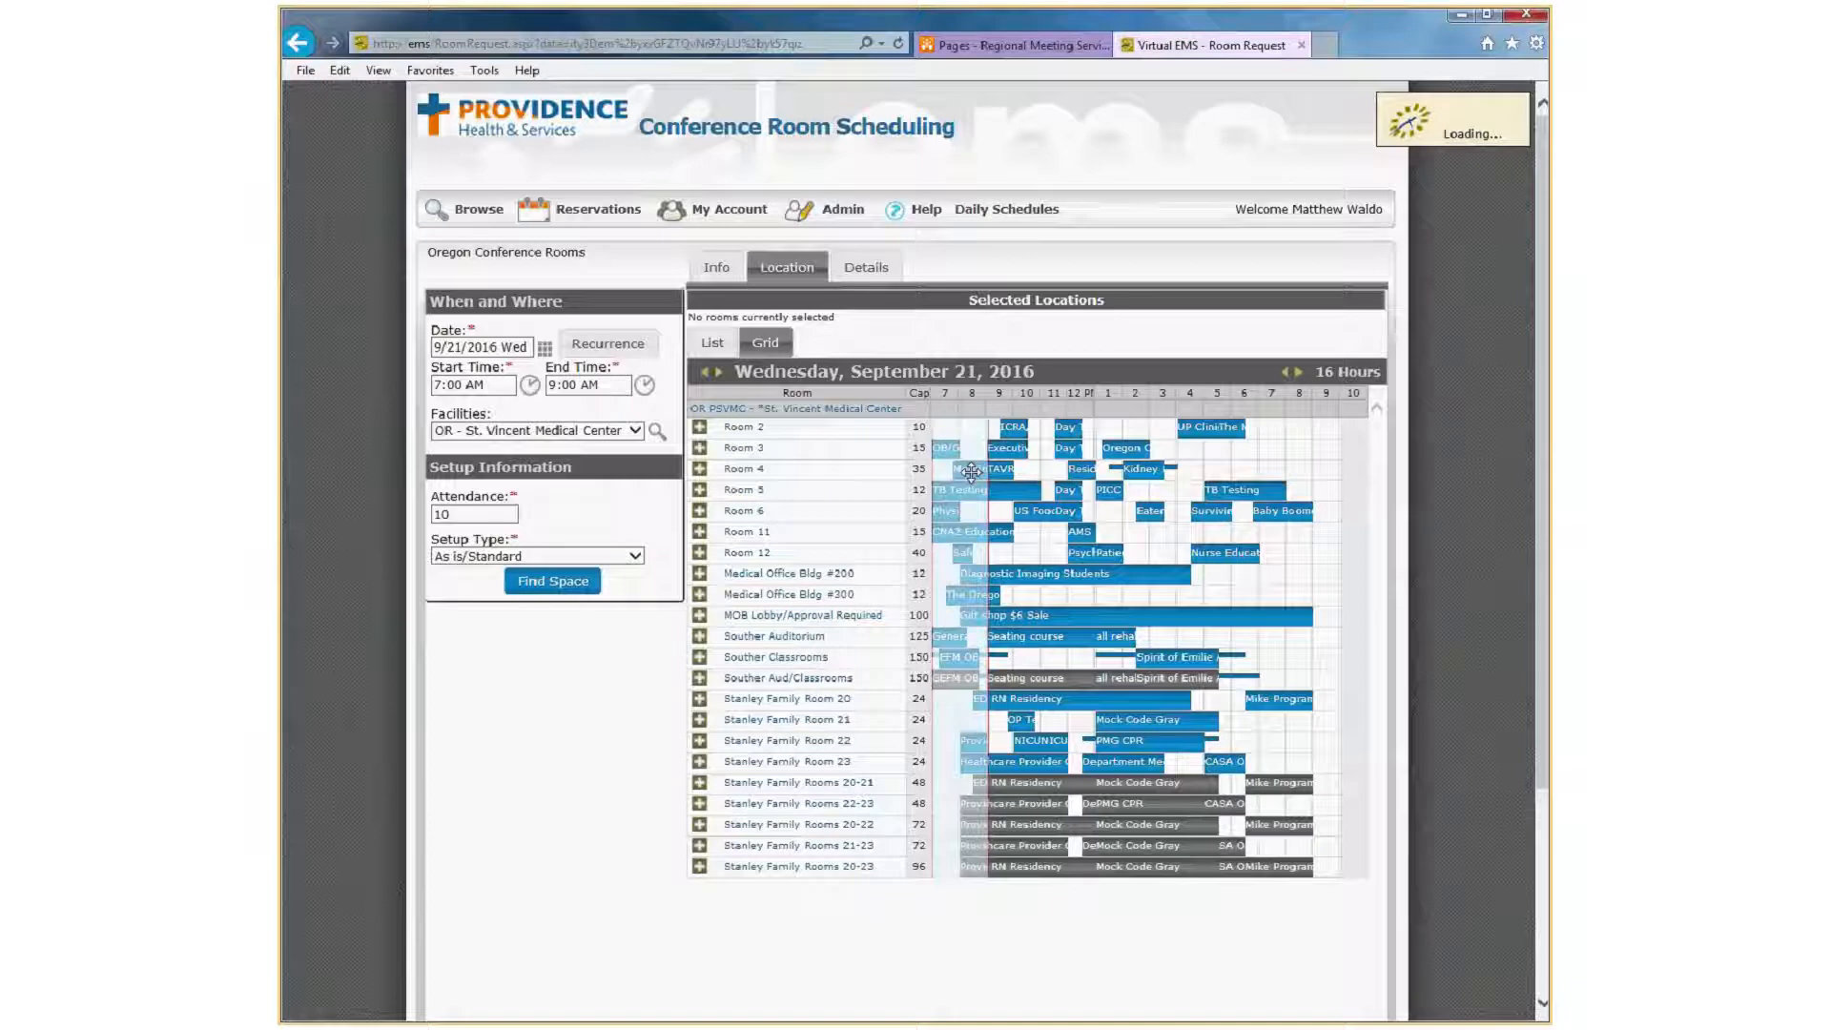
scroll(939, 591, down, 2)
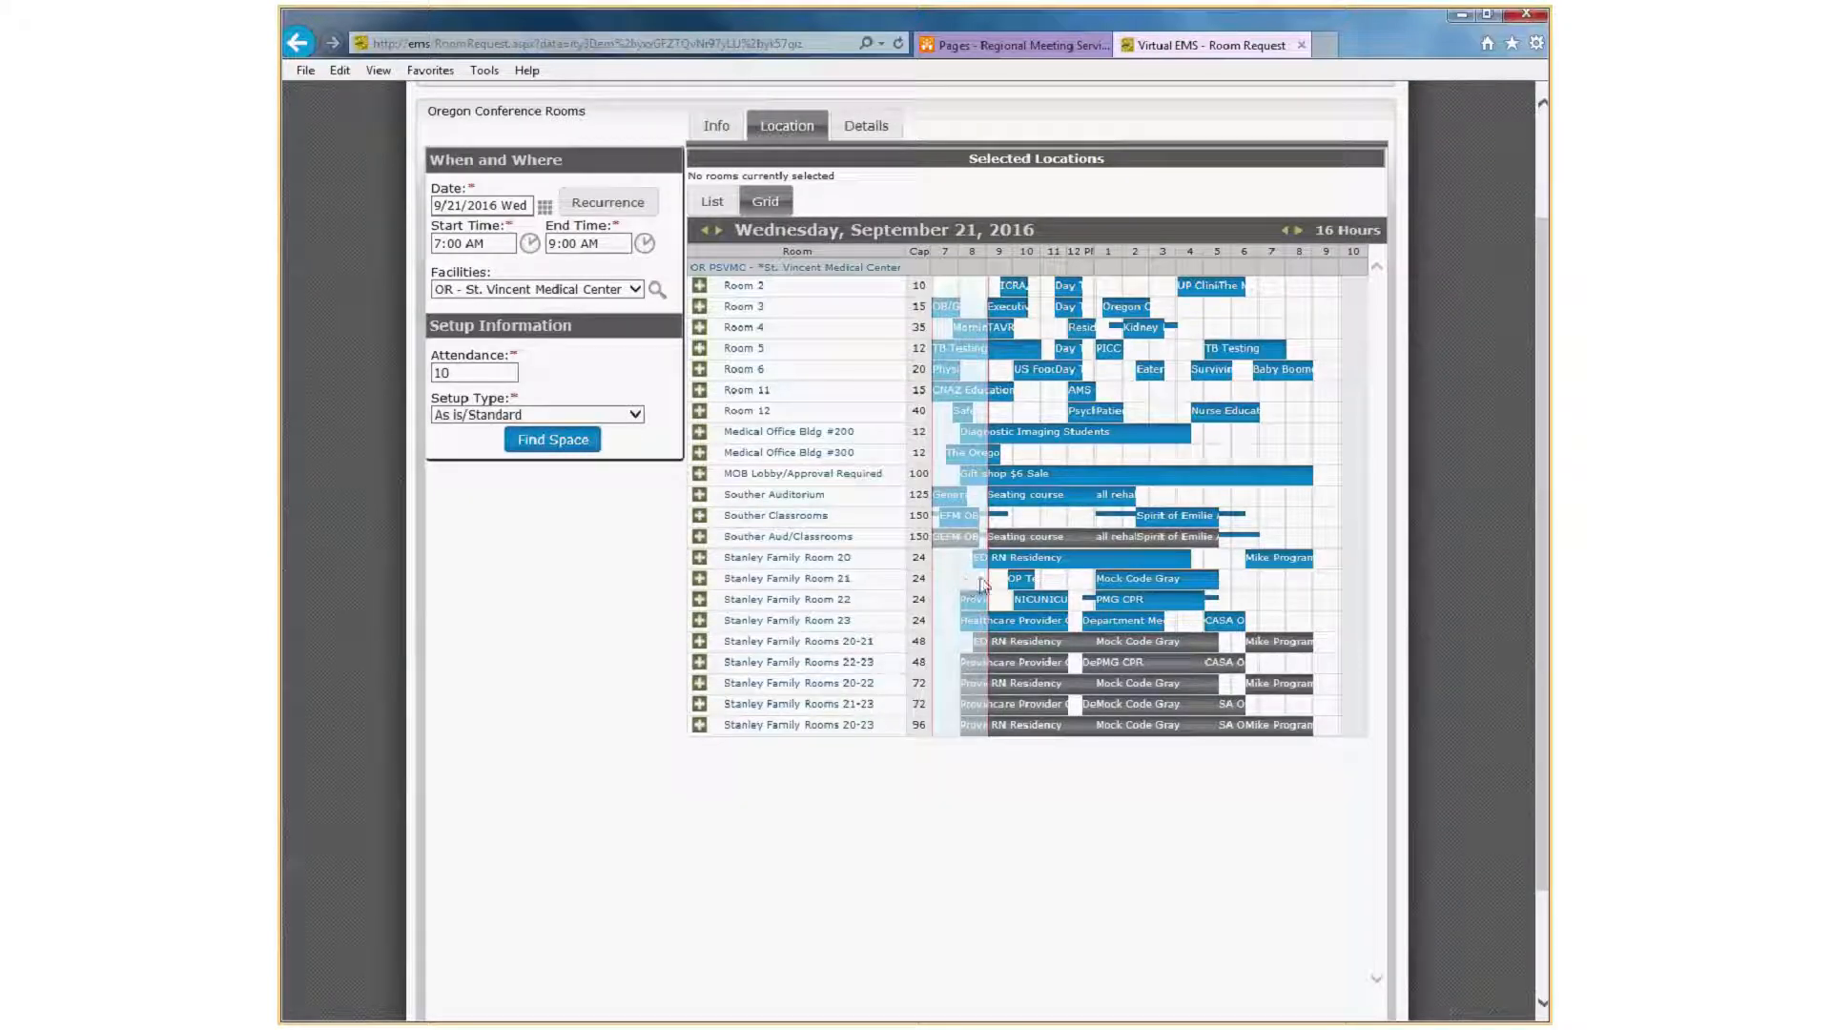
scroll(983, 583, up, 2)
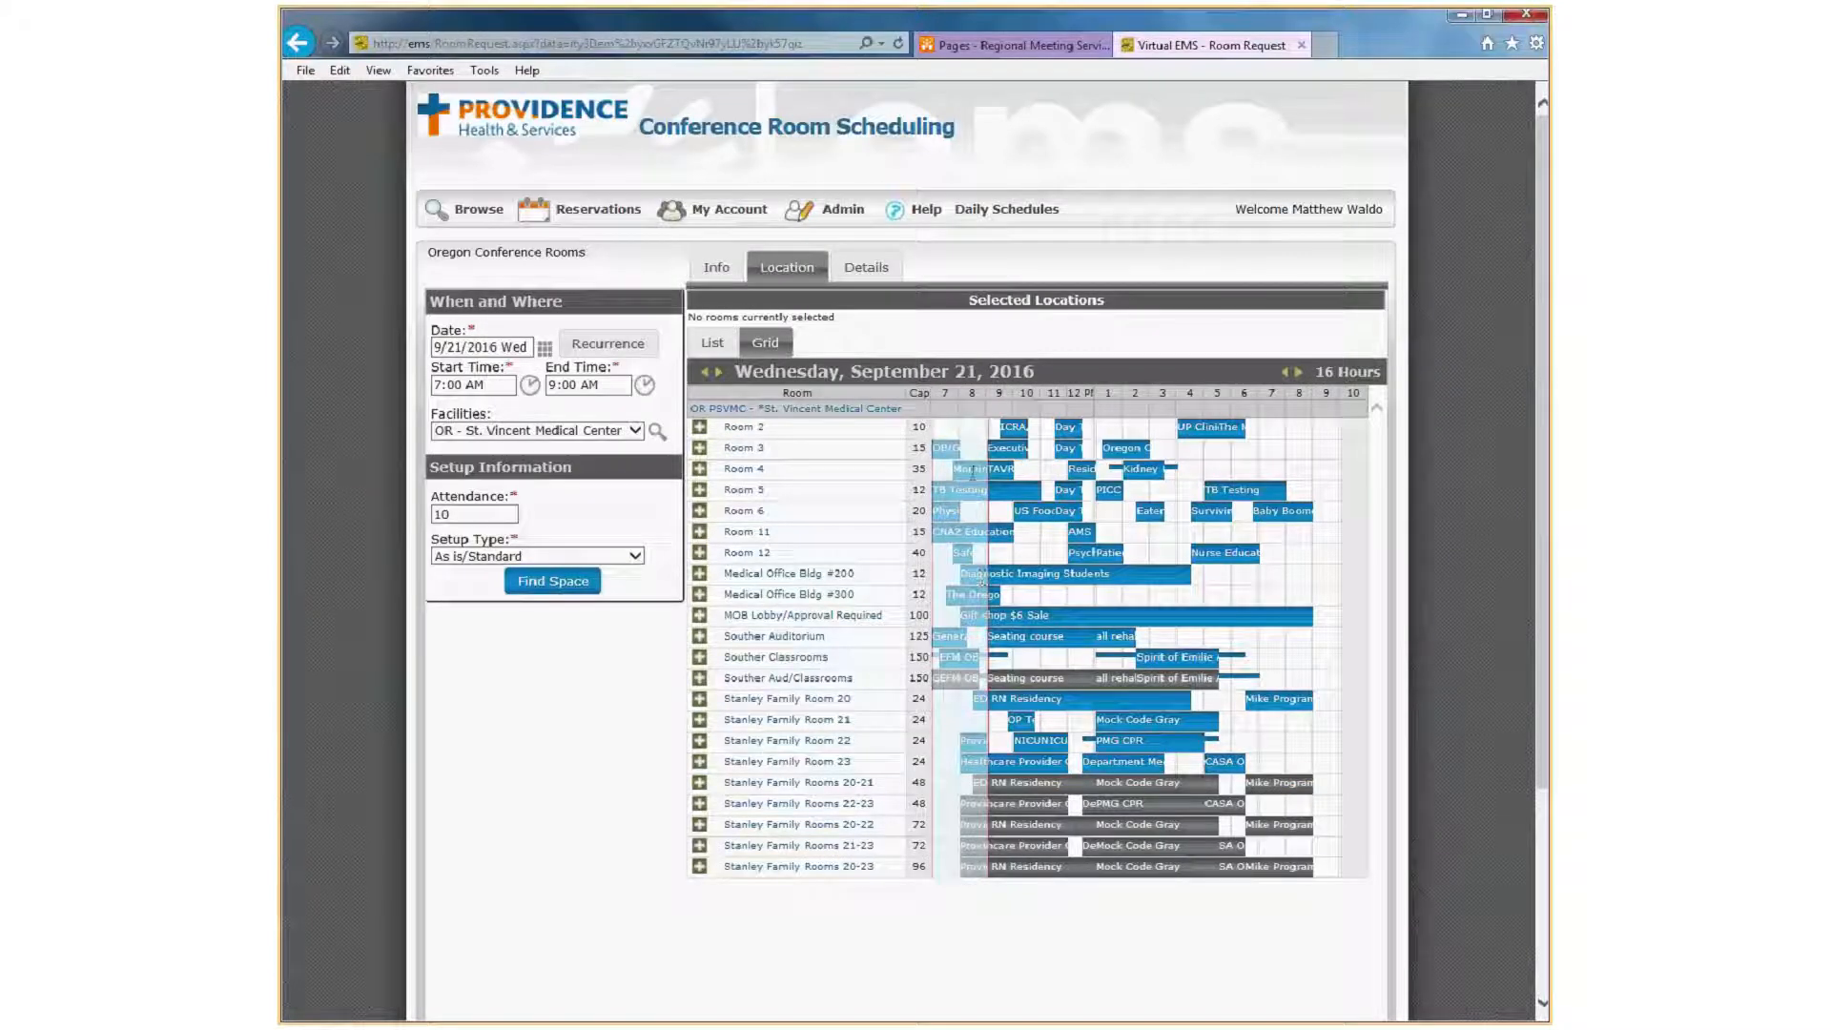
click(974, 470)
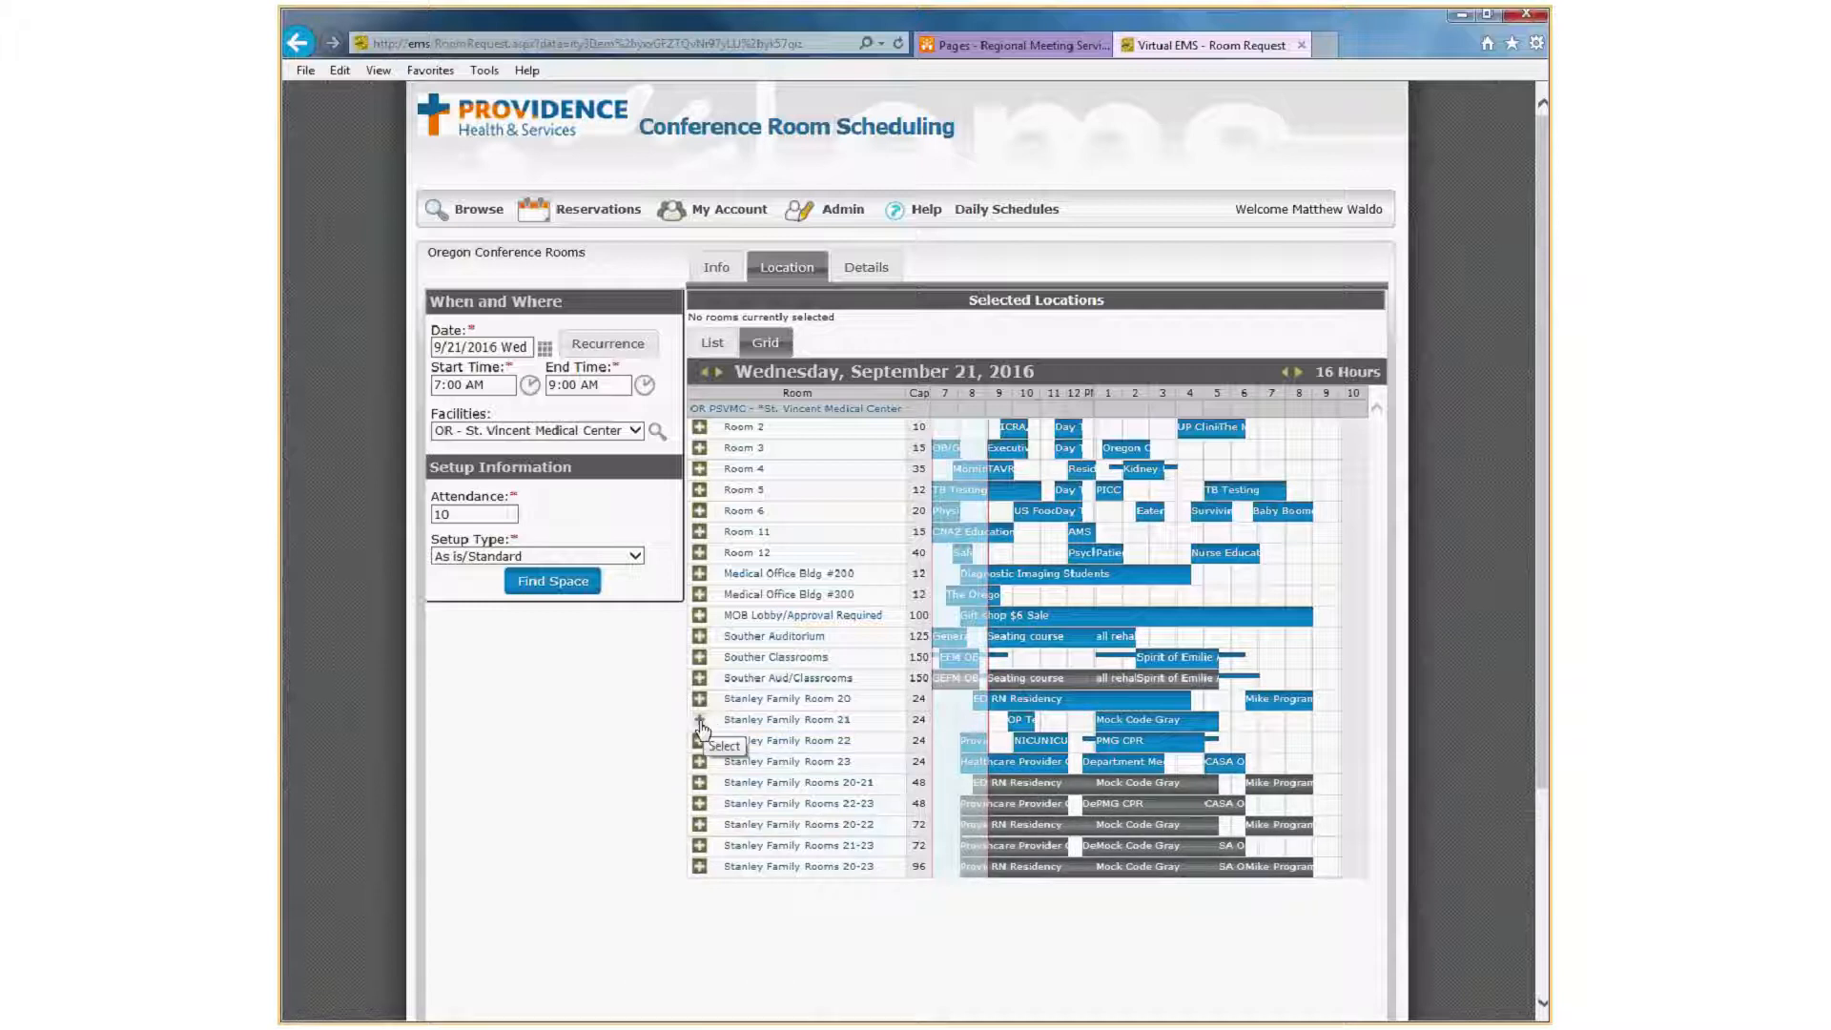
click(712, 345)
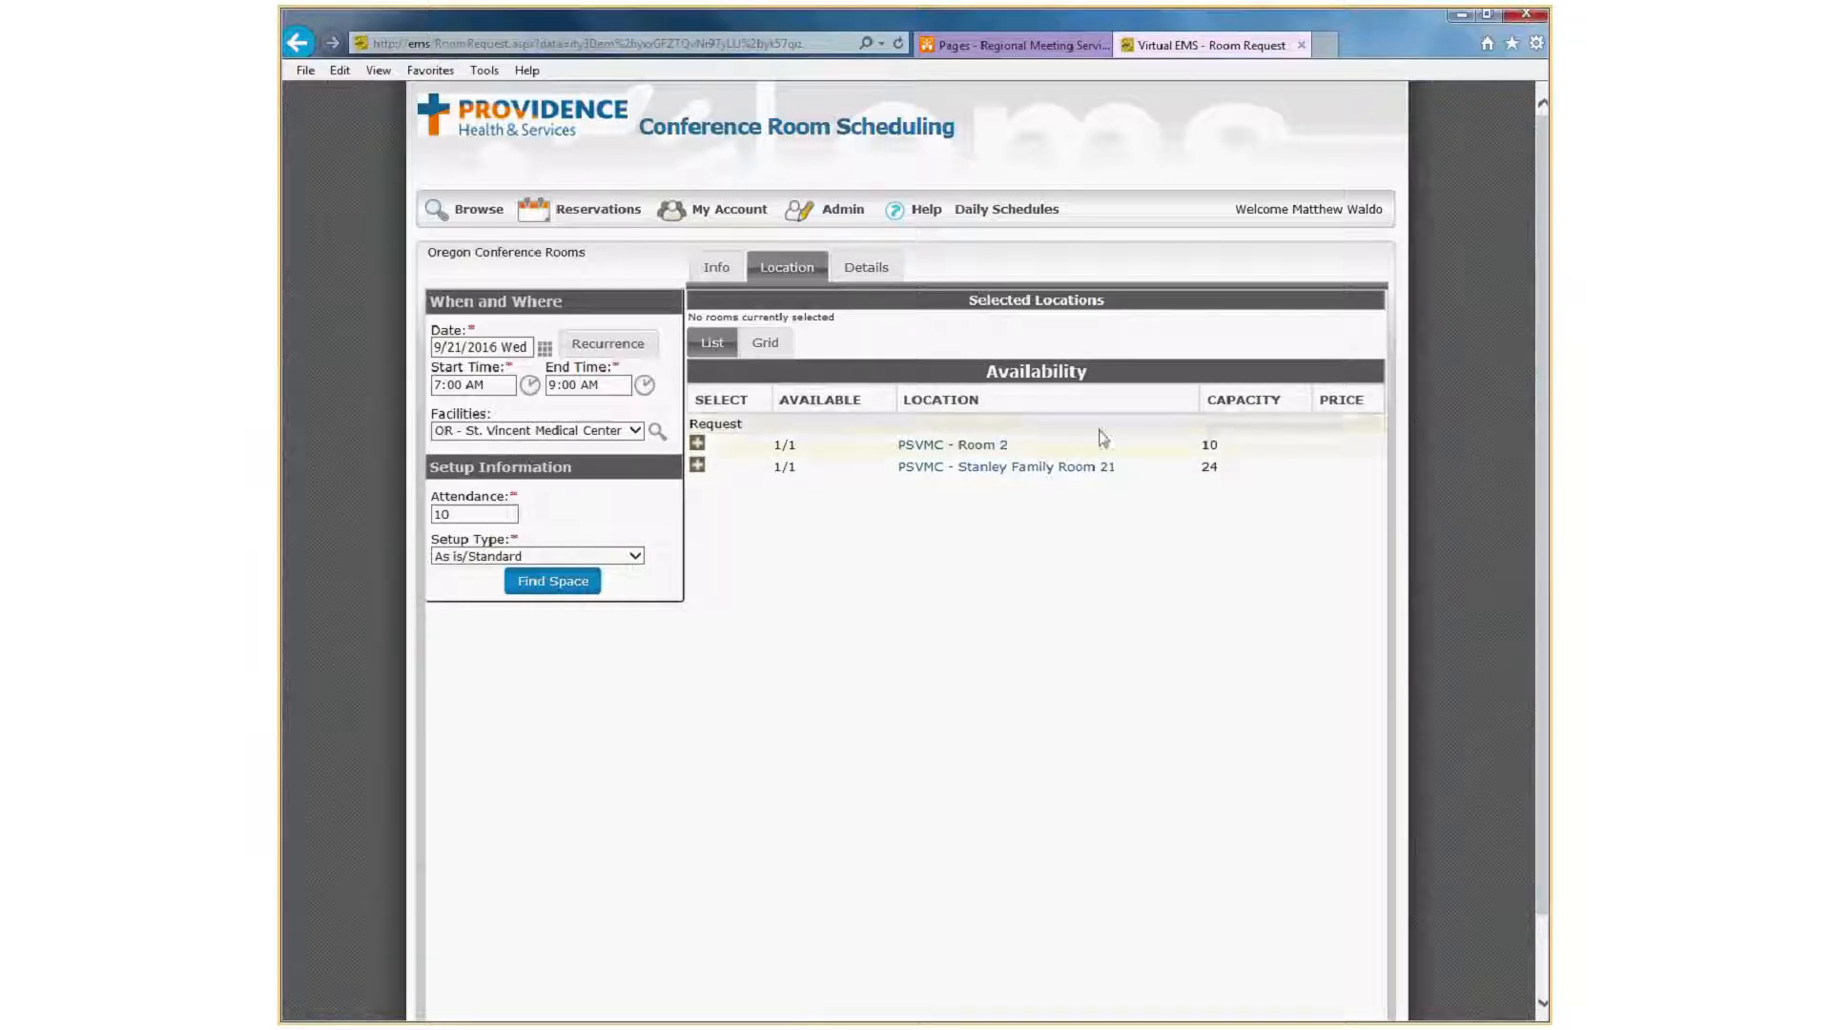
View the location details of PSVMC - Room 2 and an enlarged photo of the room.
click(973, 447)
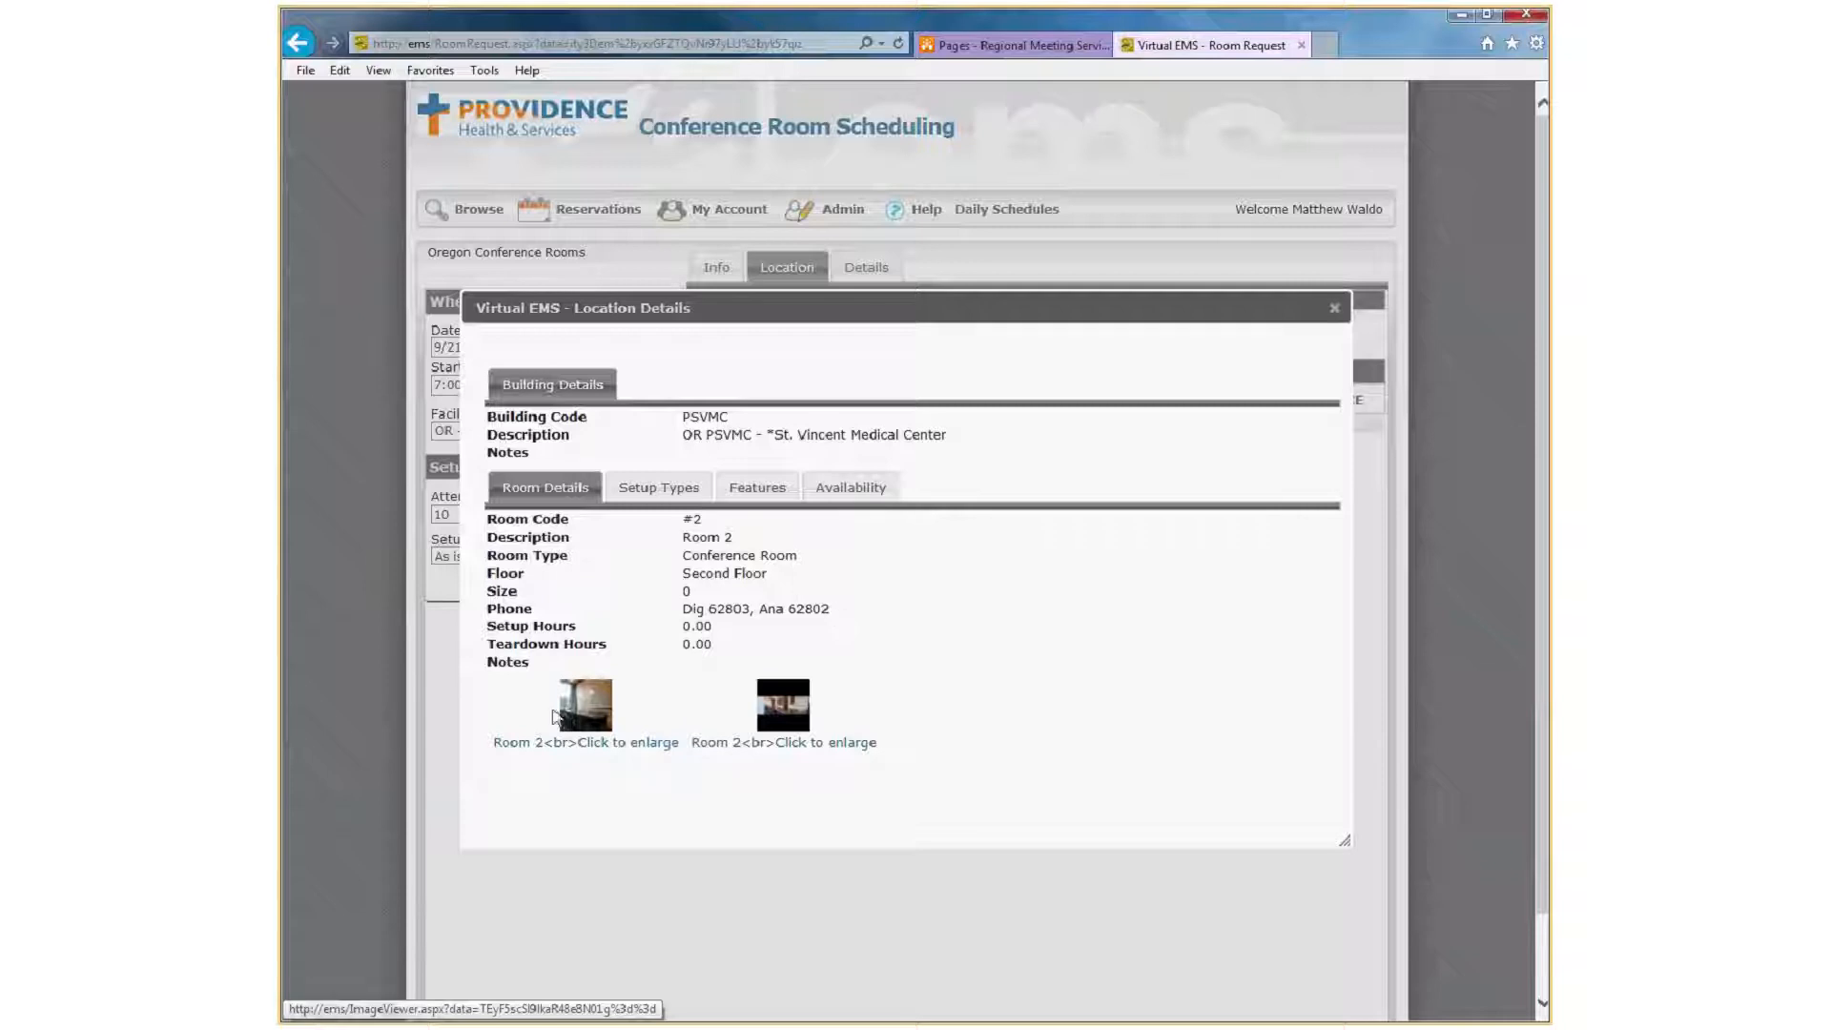
click(554, 713)
scroll(967, 665, down, 1)
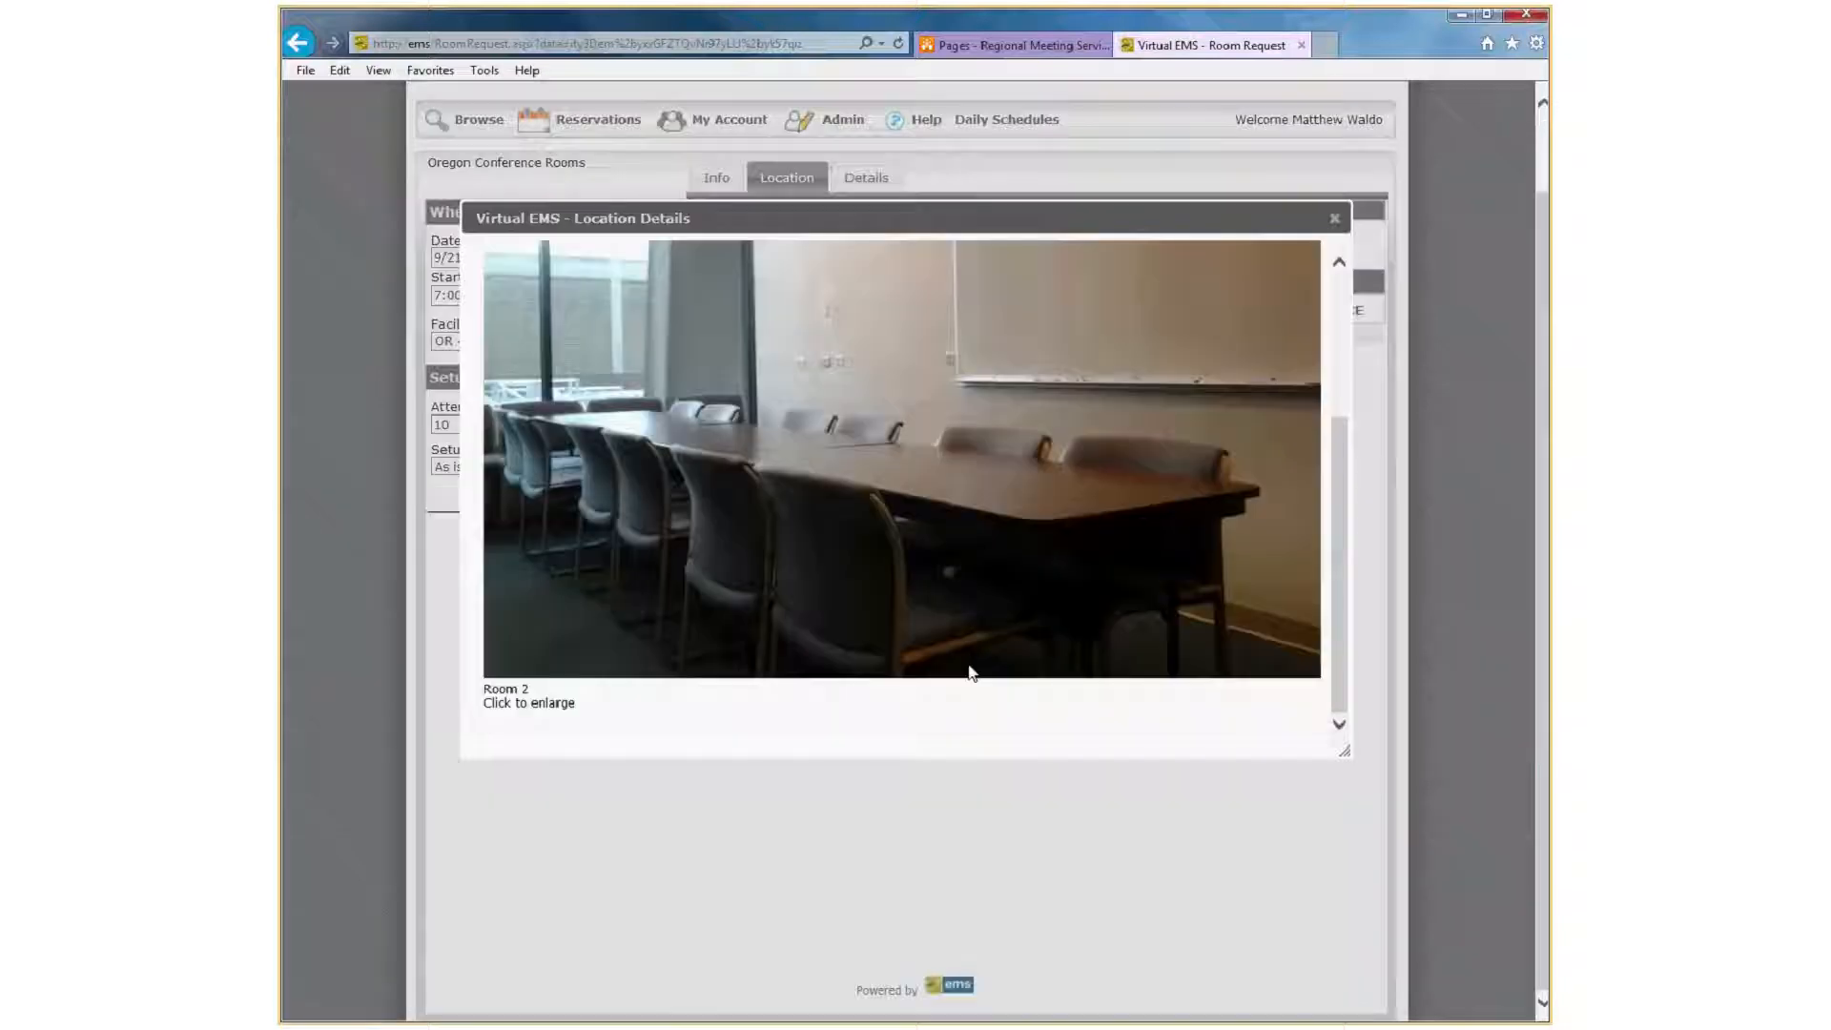
scroll(969, 672, up, 1)
click(1333, 217)
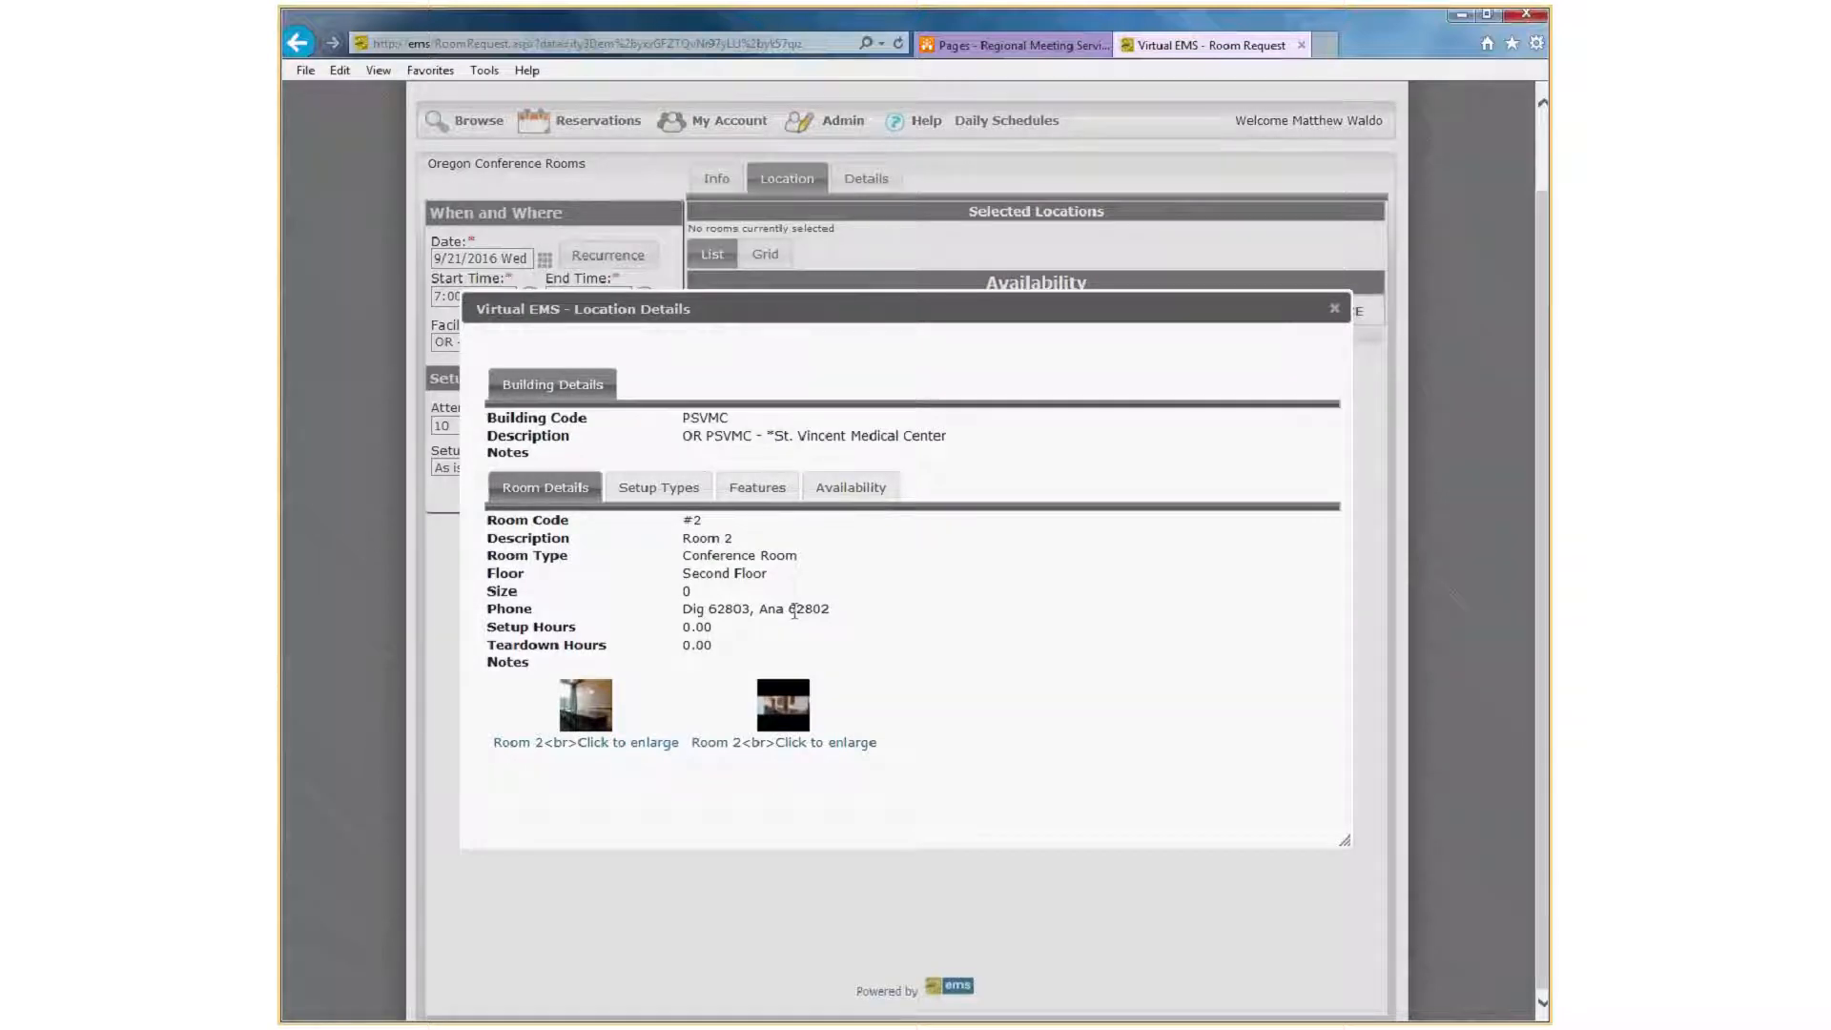
Review Room 2's setup types and features, and return to the list of available rooms.
click(657, 488)
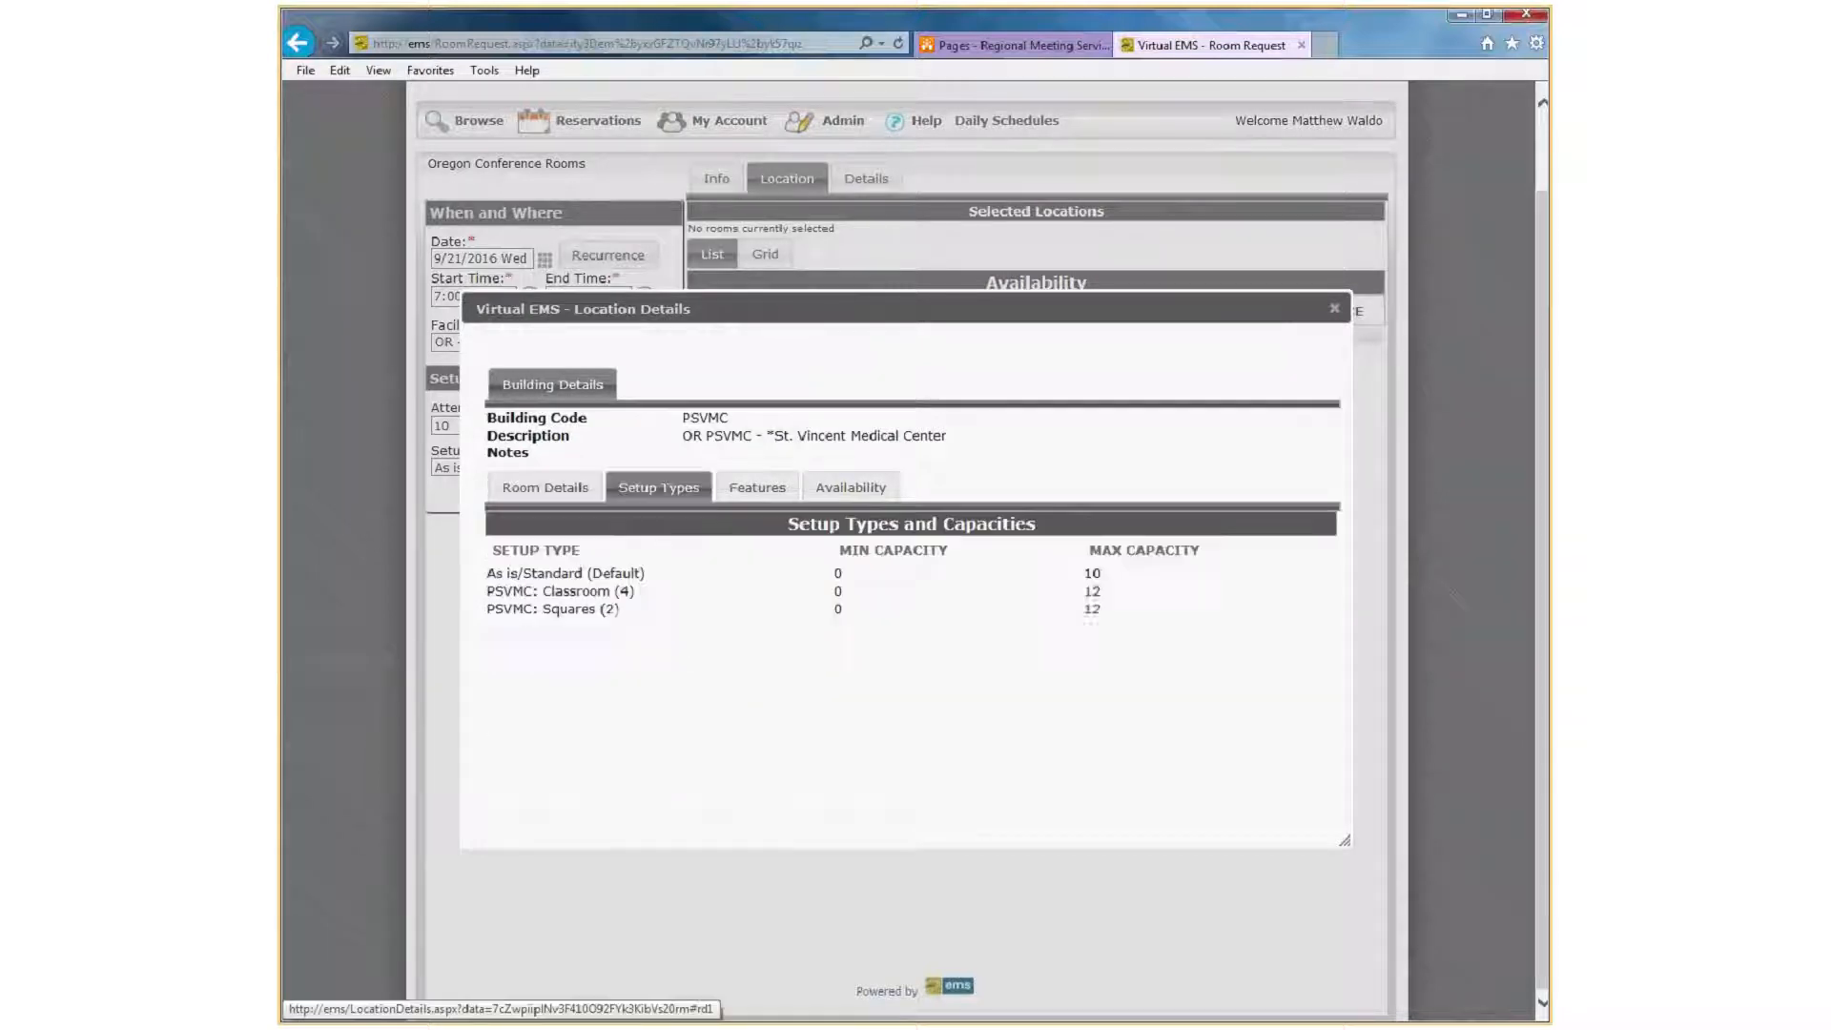
click(763, 489)
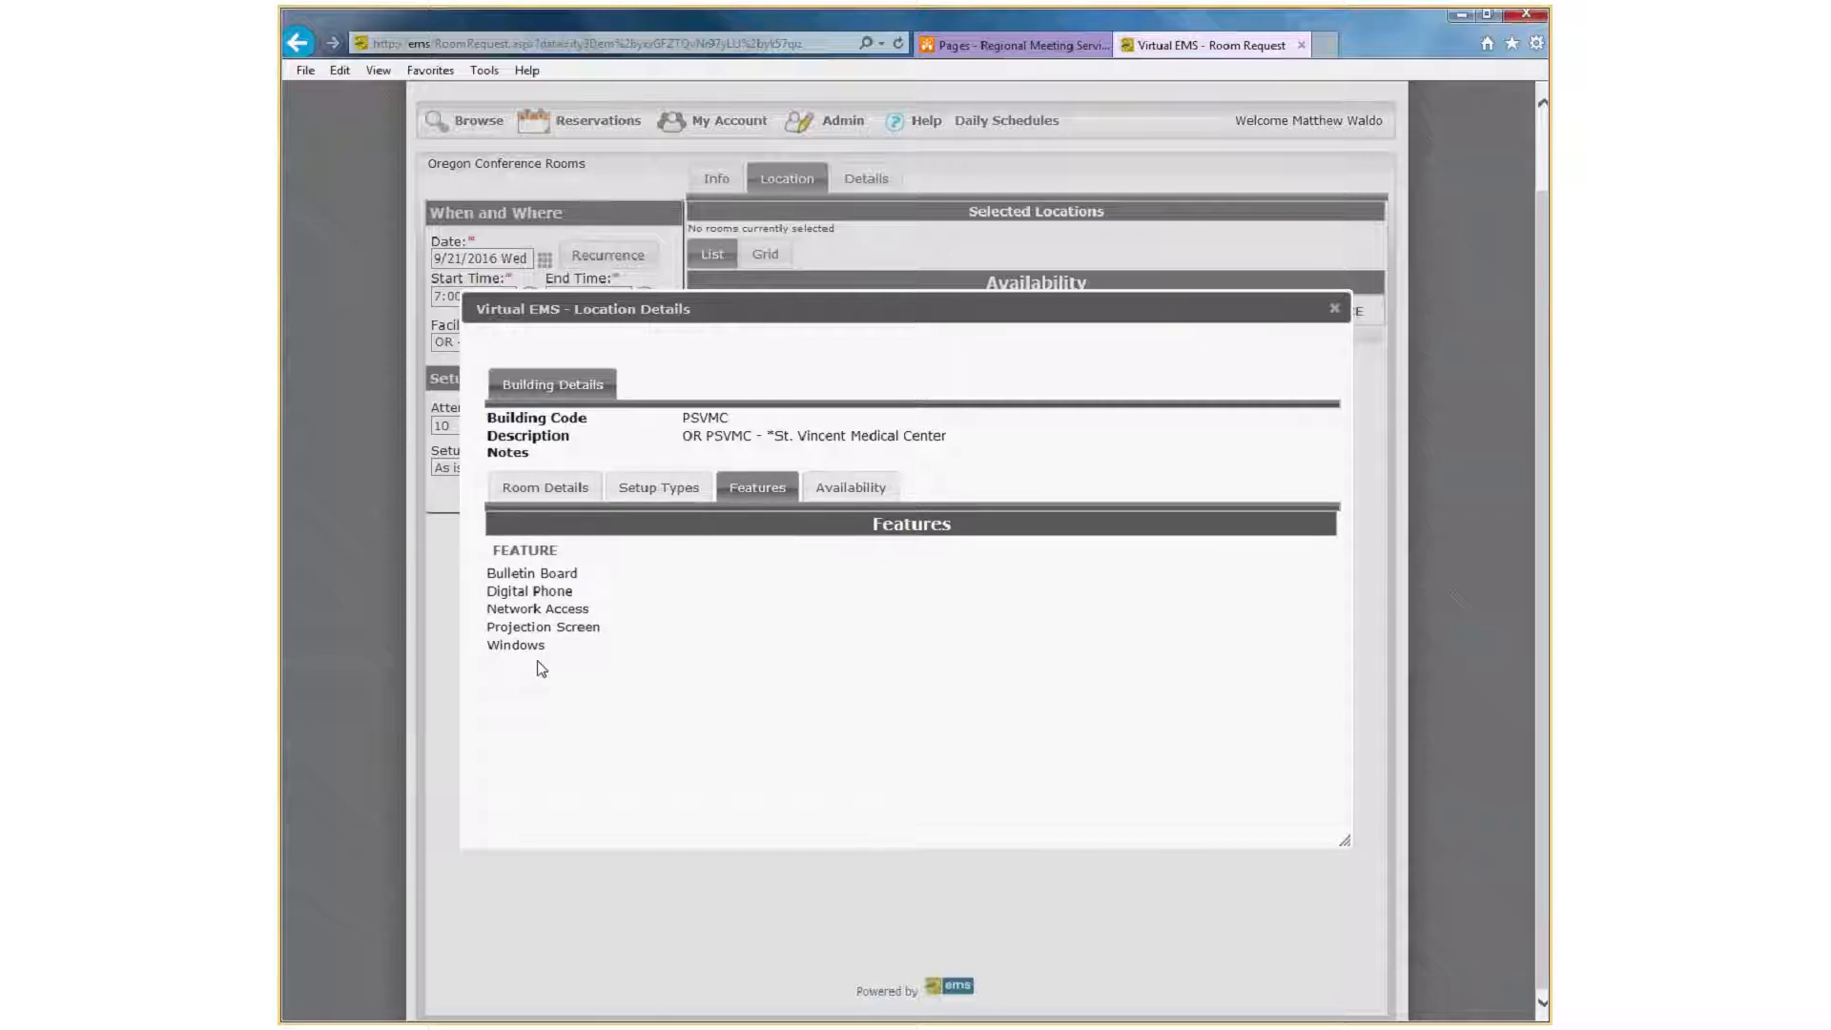
click(1335, 309)
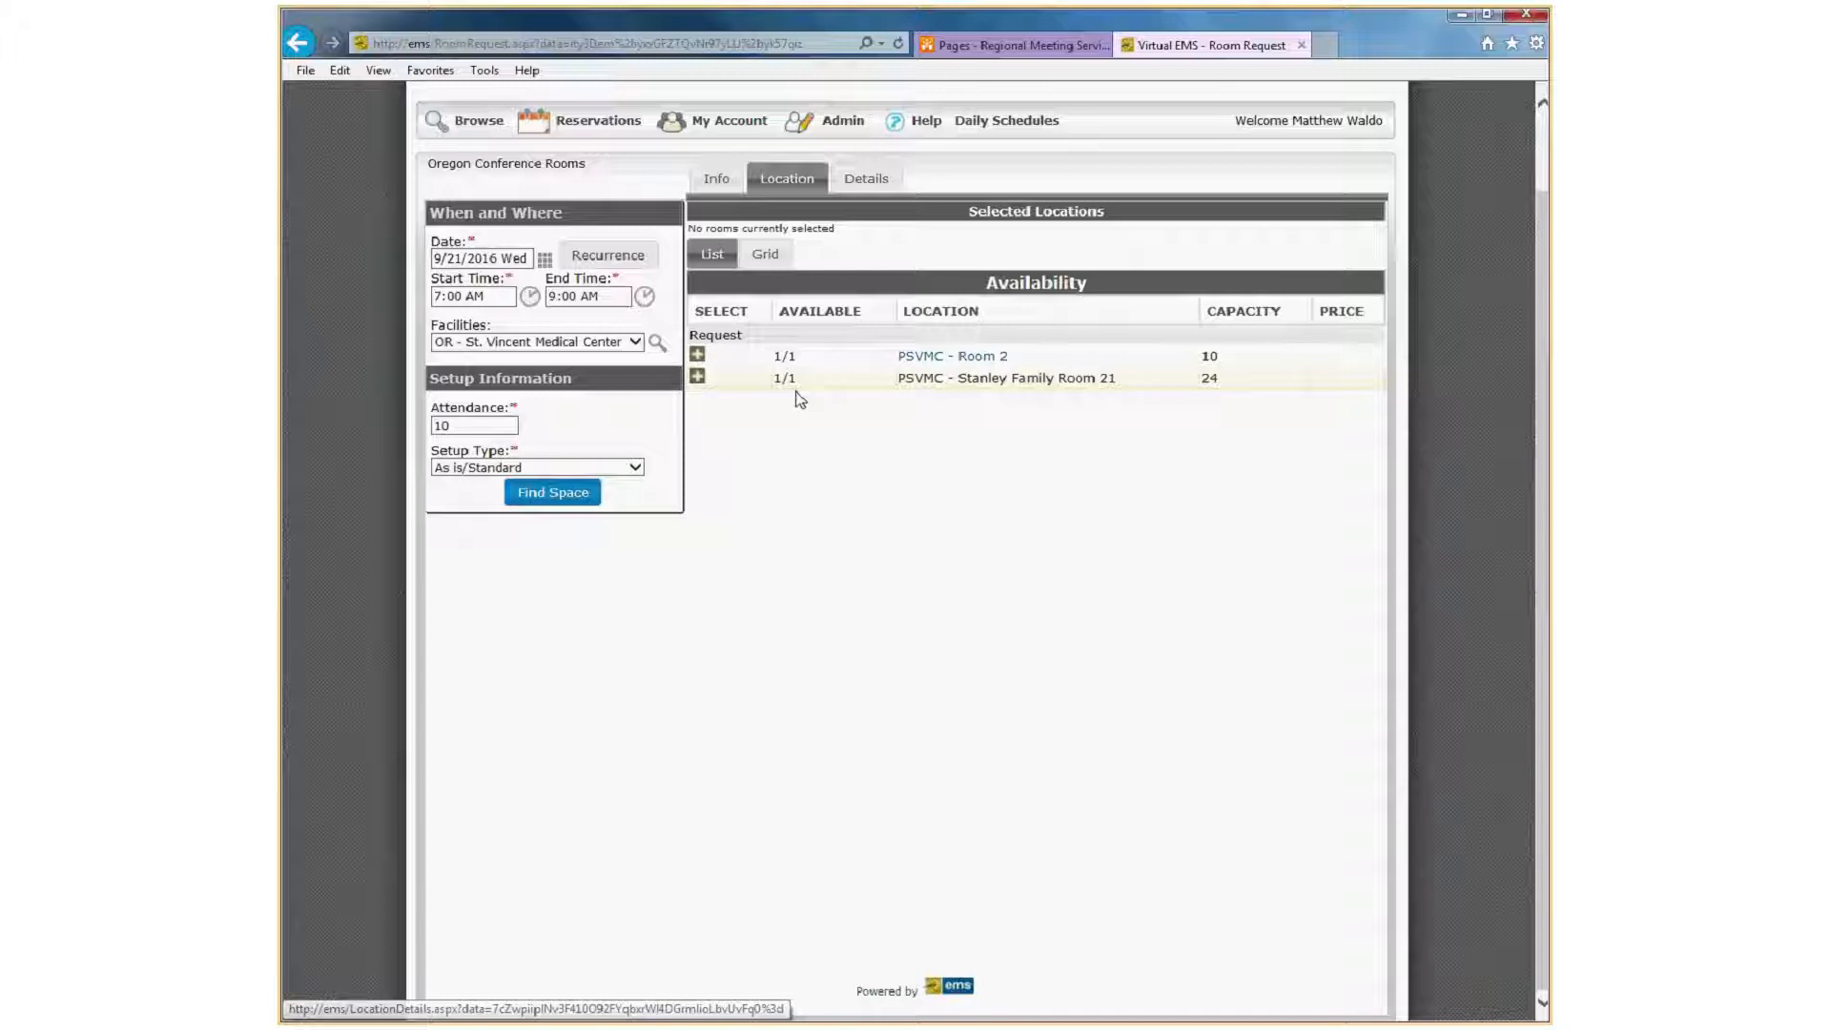
Select PSVMC - Room 2 for the request, continue to the event details and name the event Test.
click(697, 356)
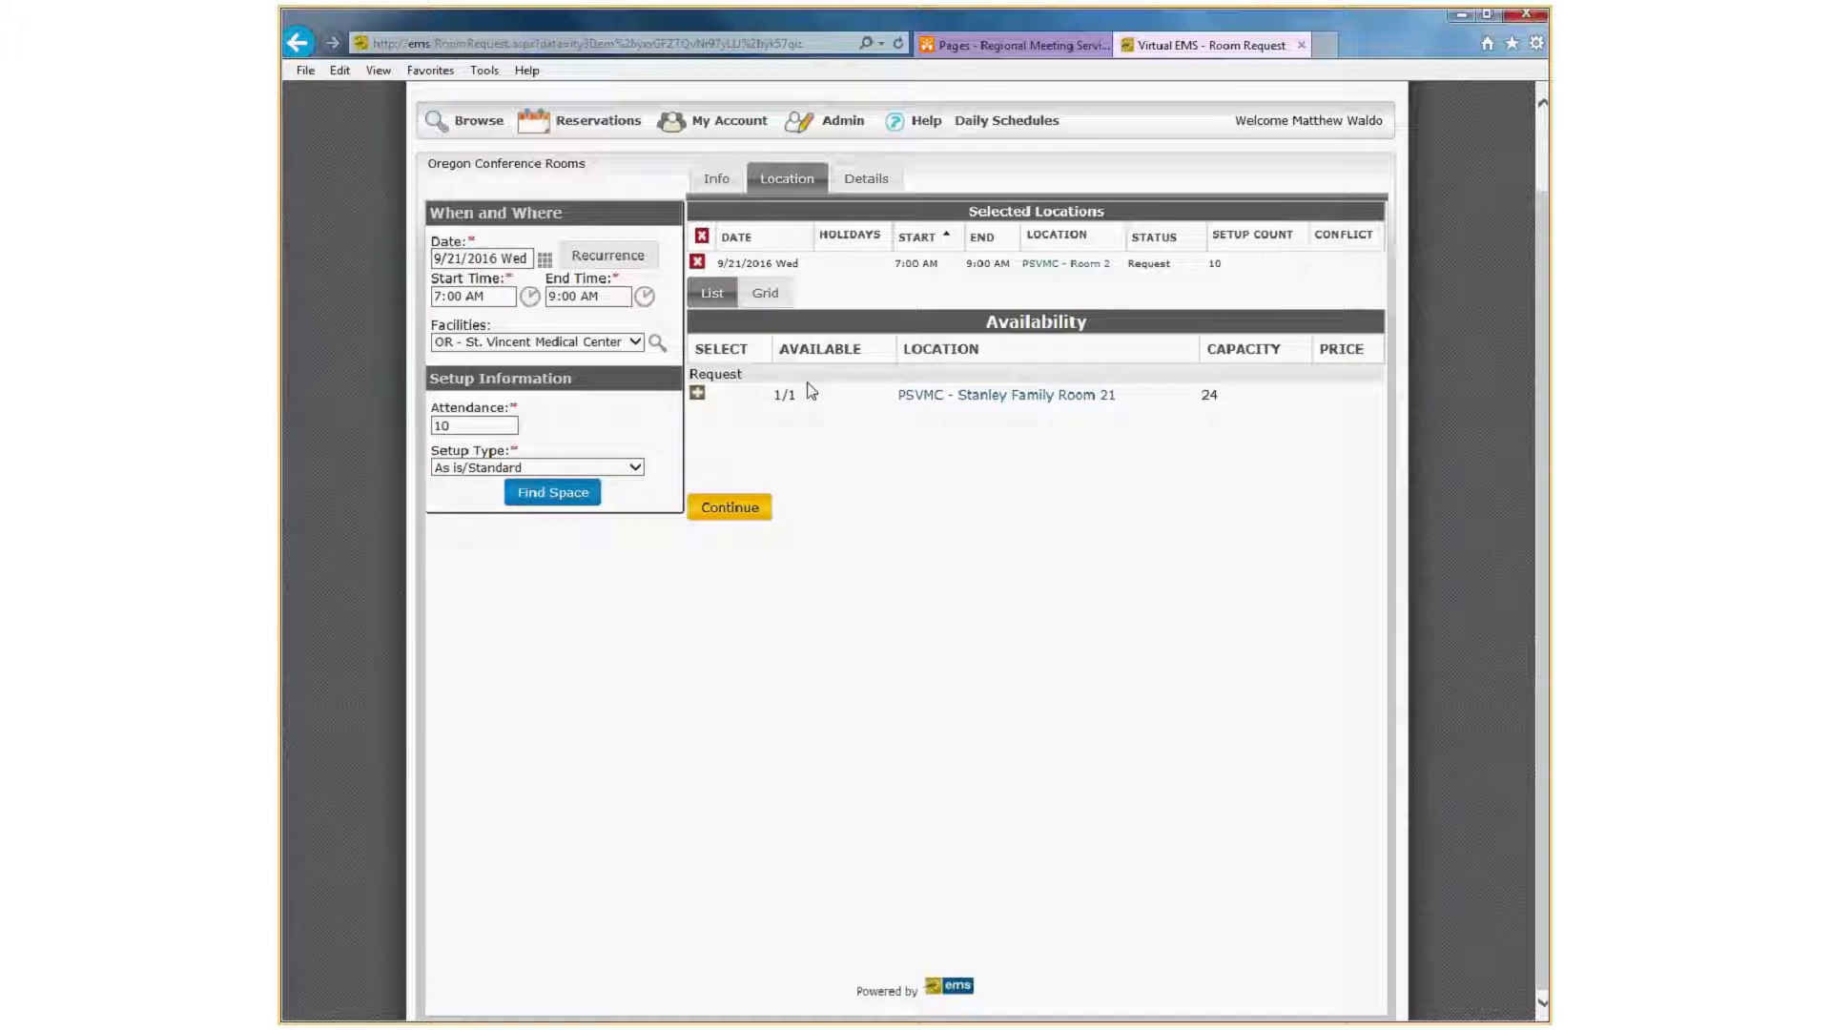
click(730, 508)
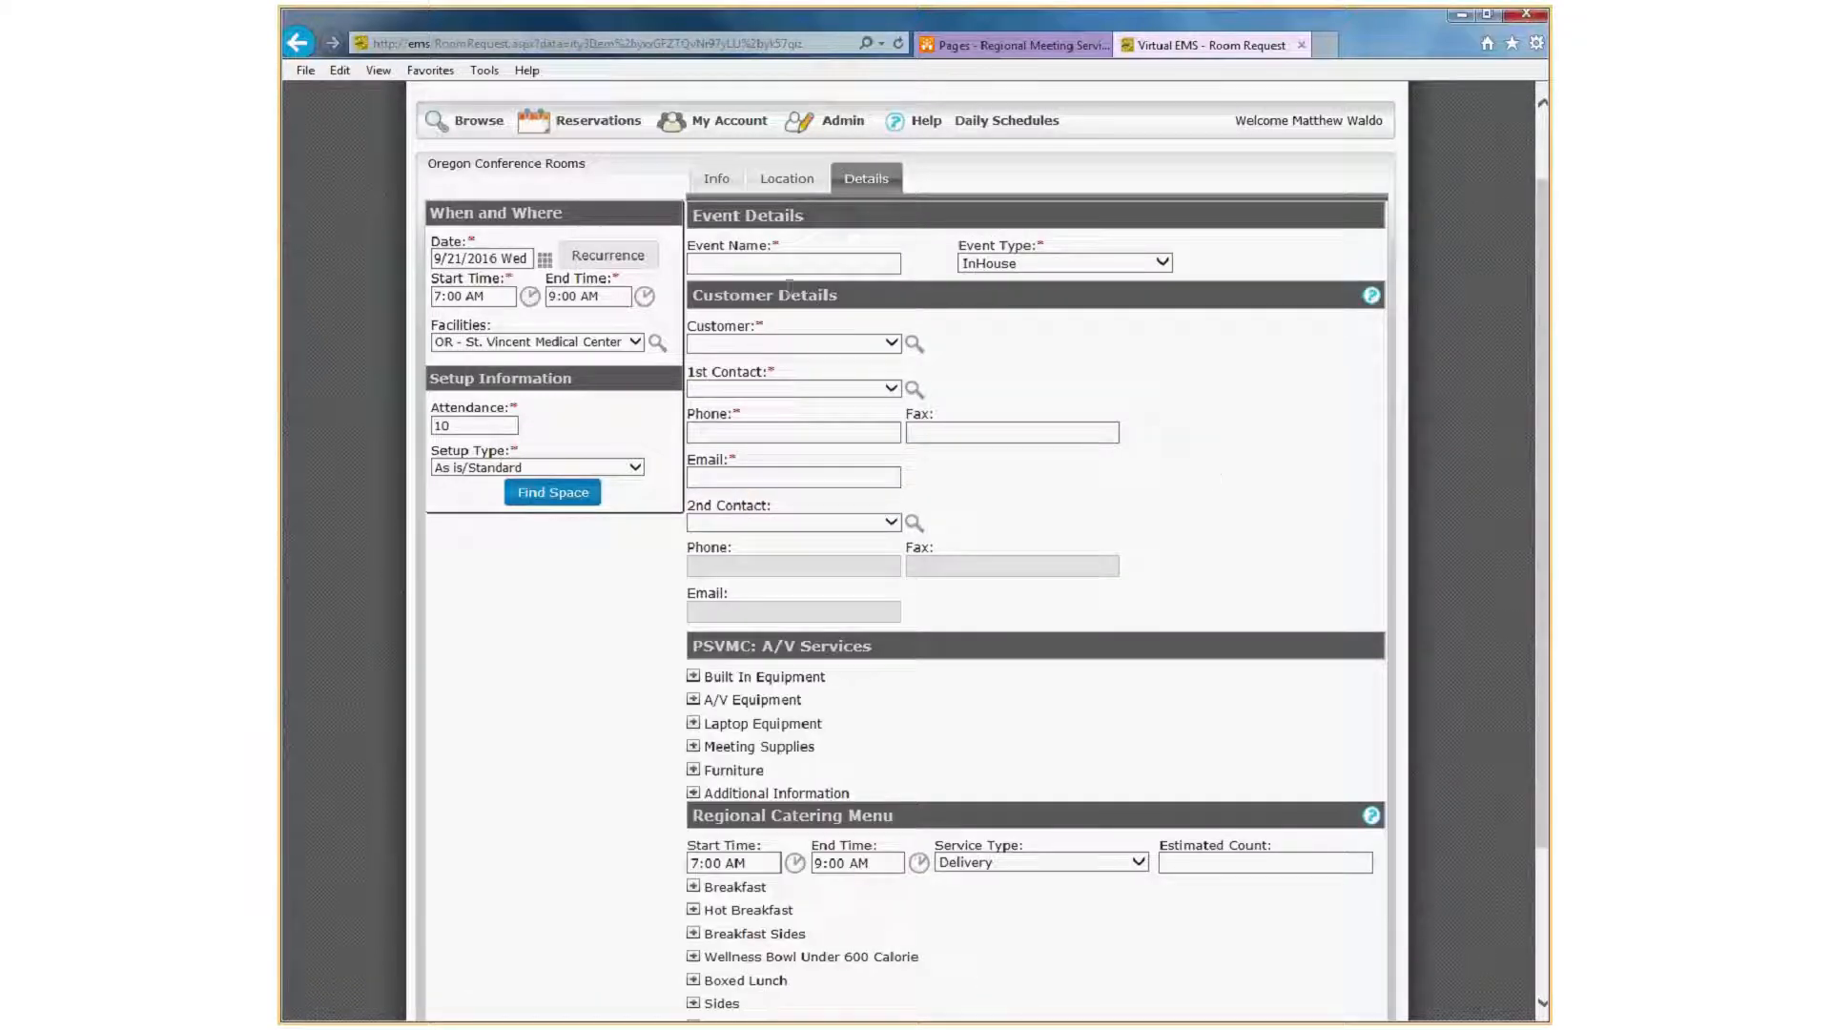
click(766, 264)
text(Test)
key(Tab)
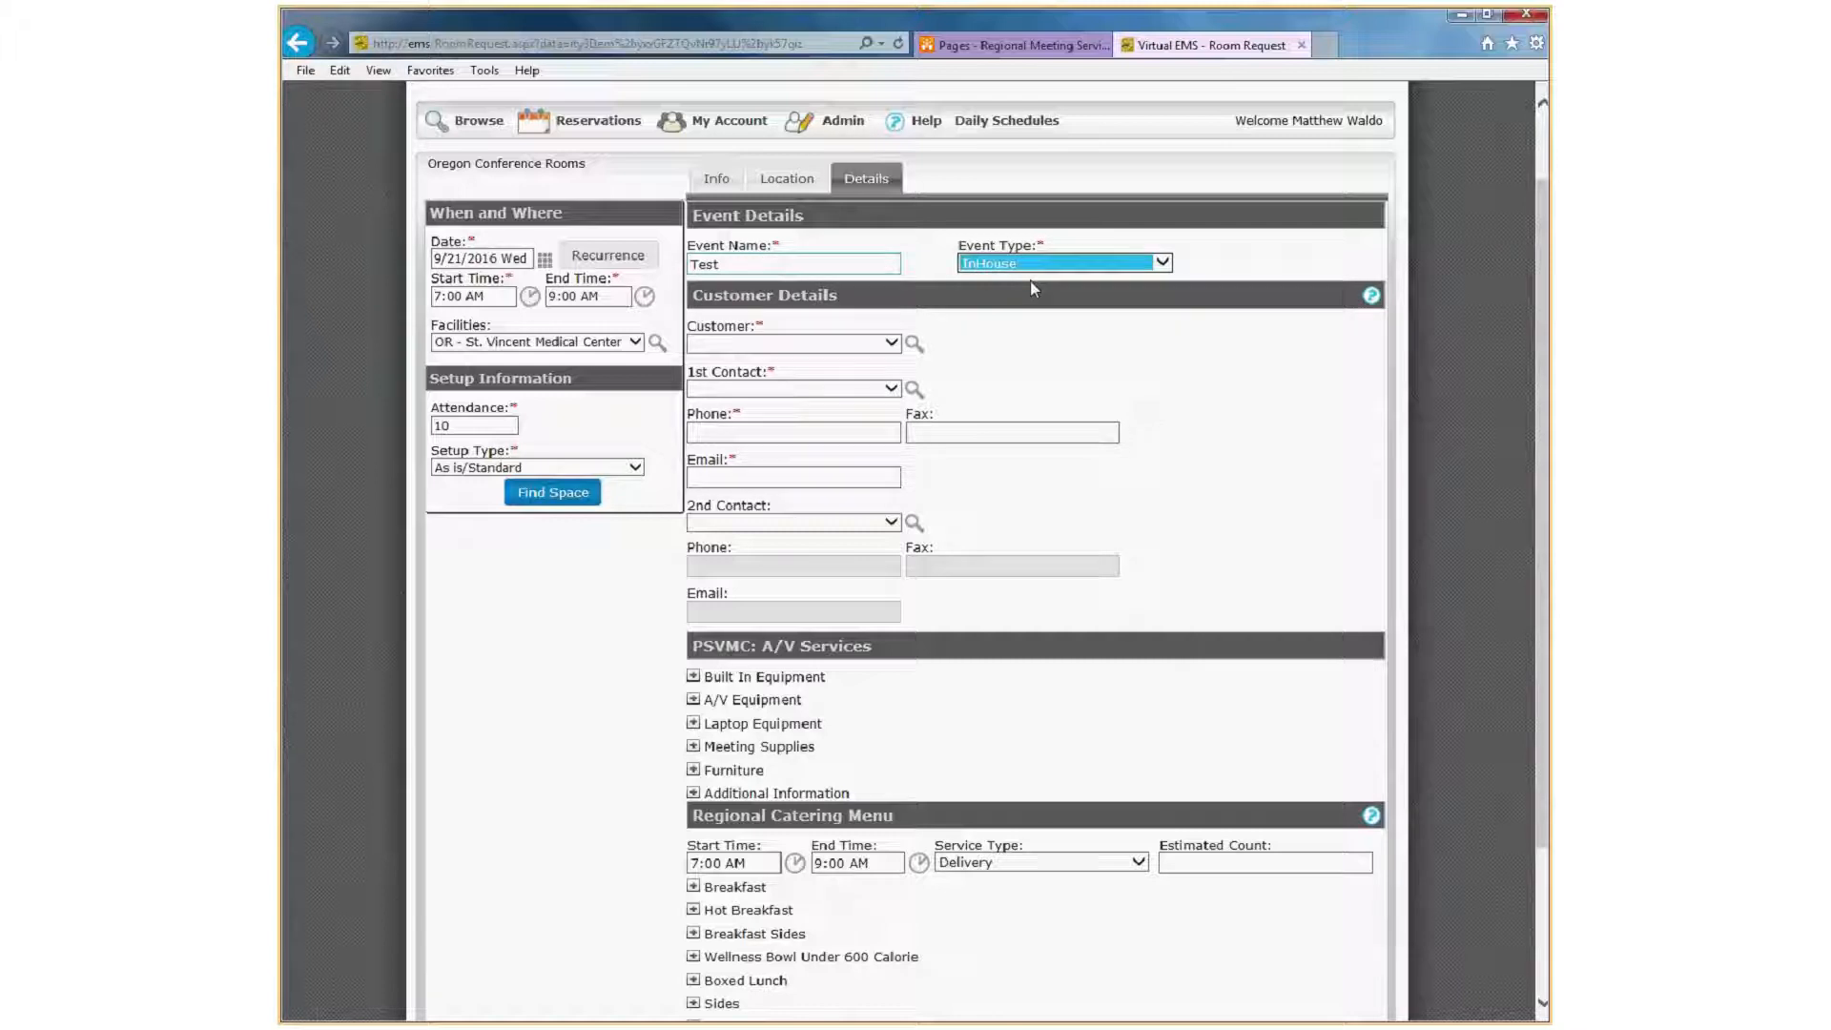
Review the event type choices and keep InHouse selected.
click(1142, 265)
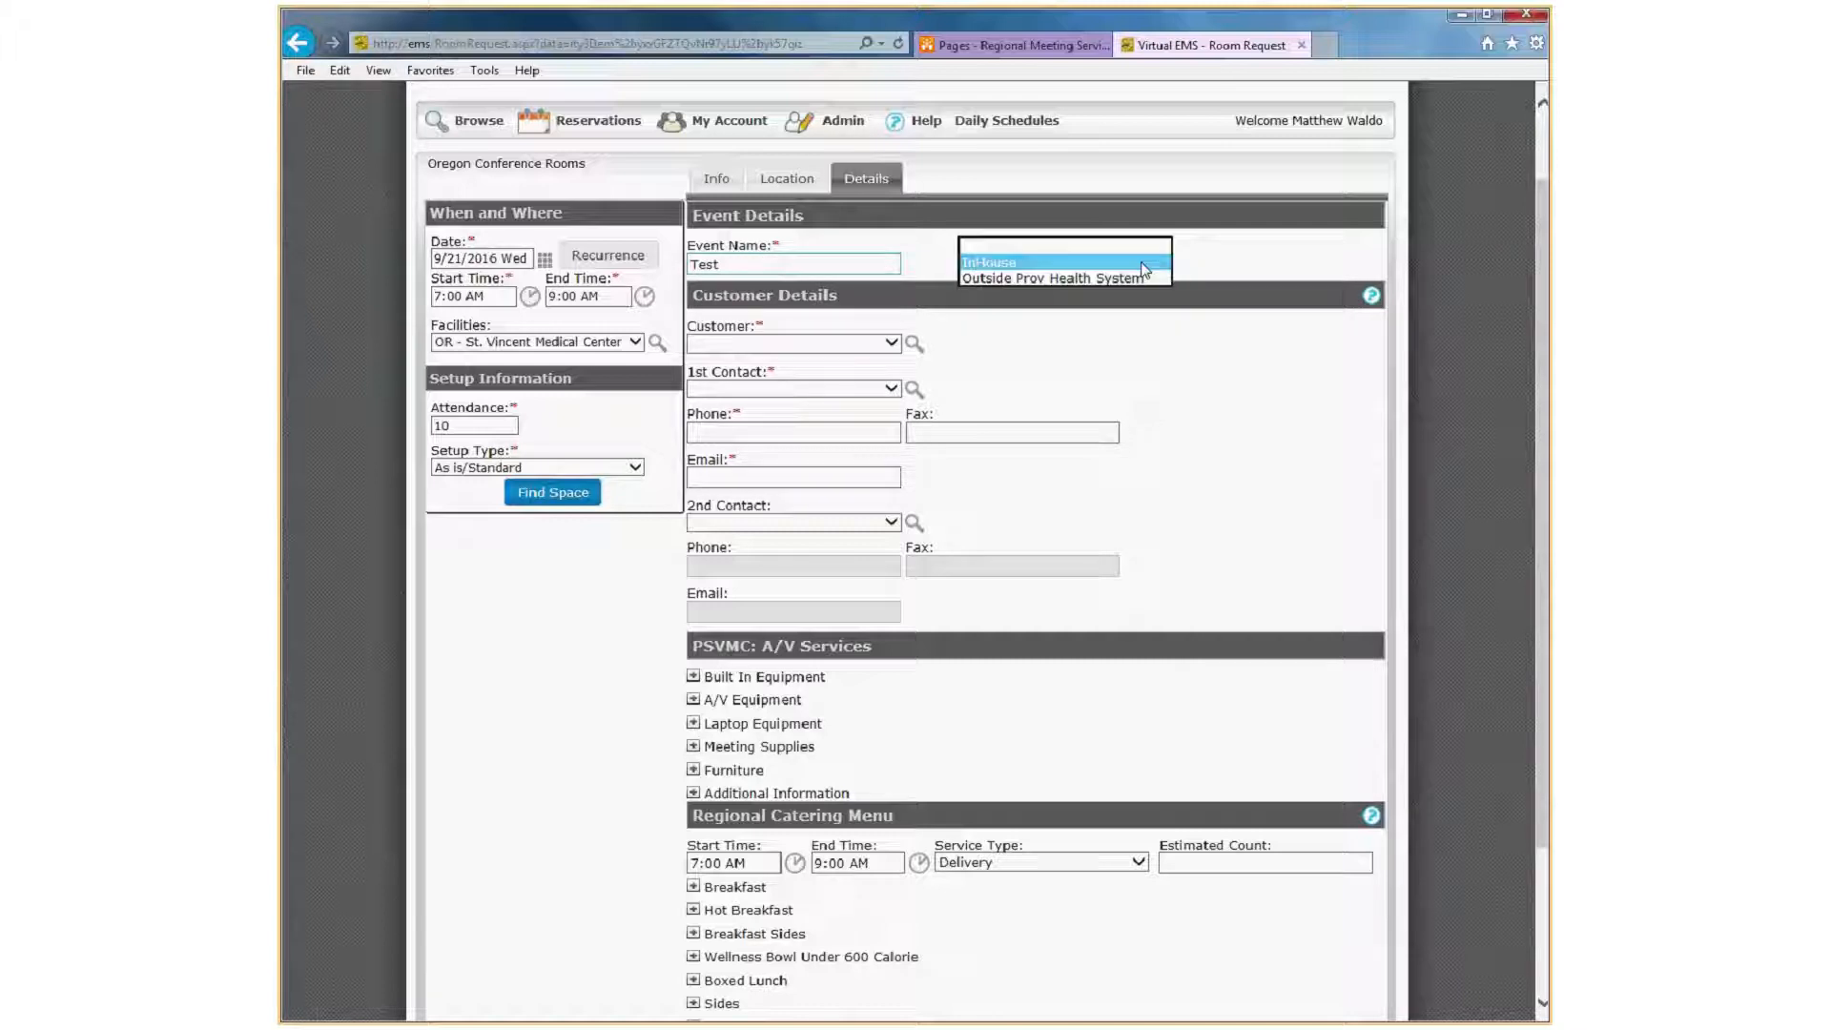
click(1044, 262)
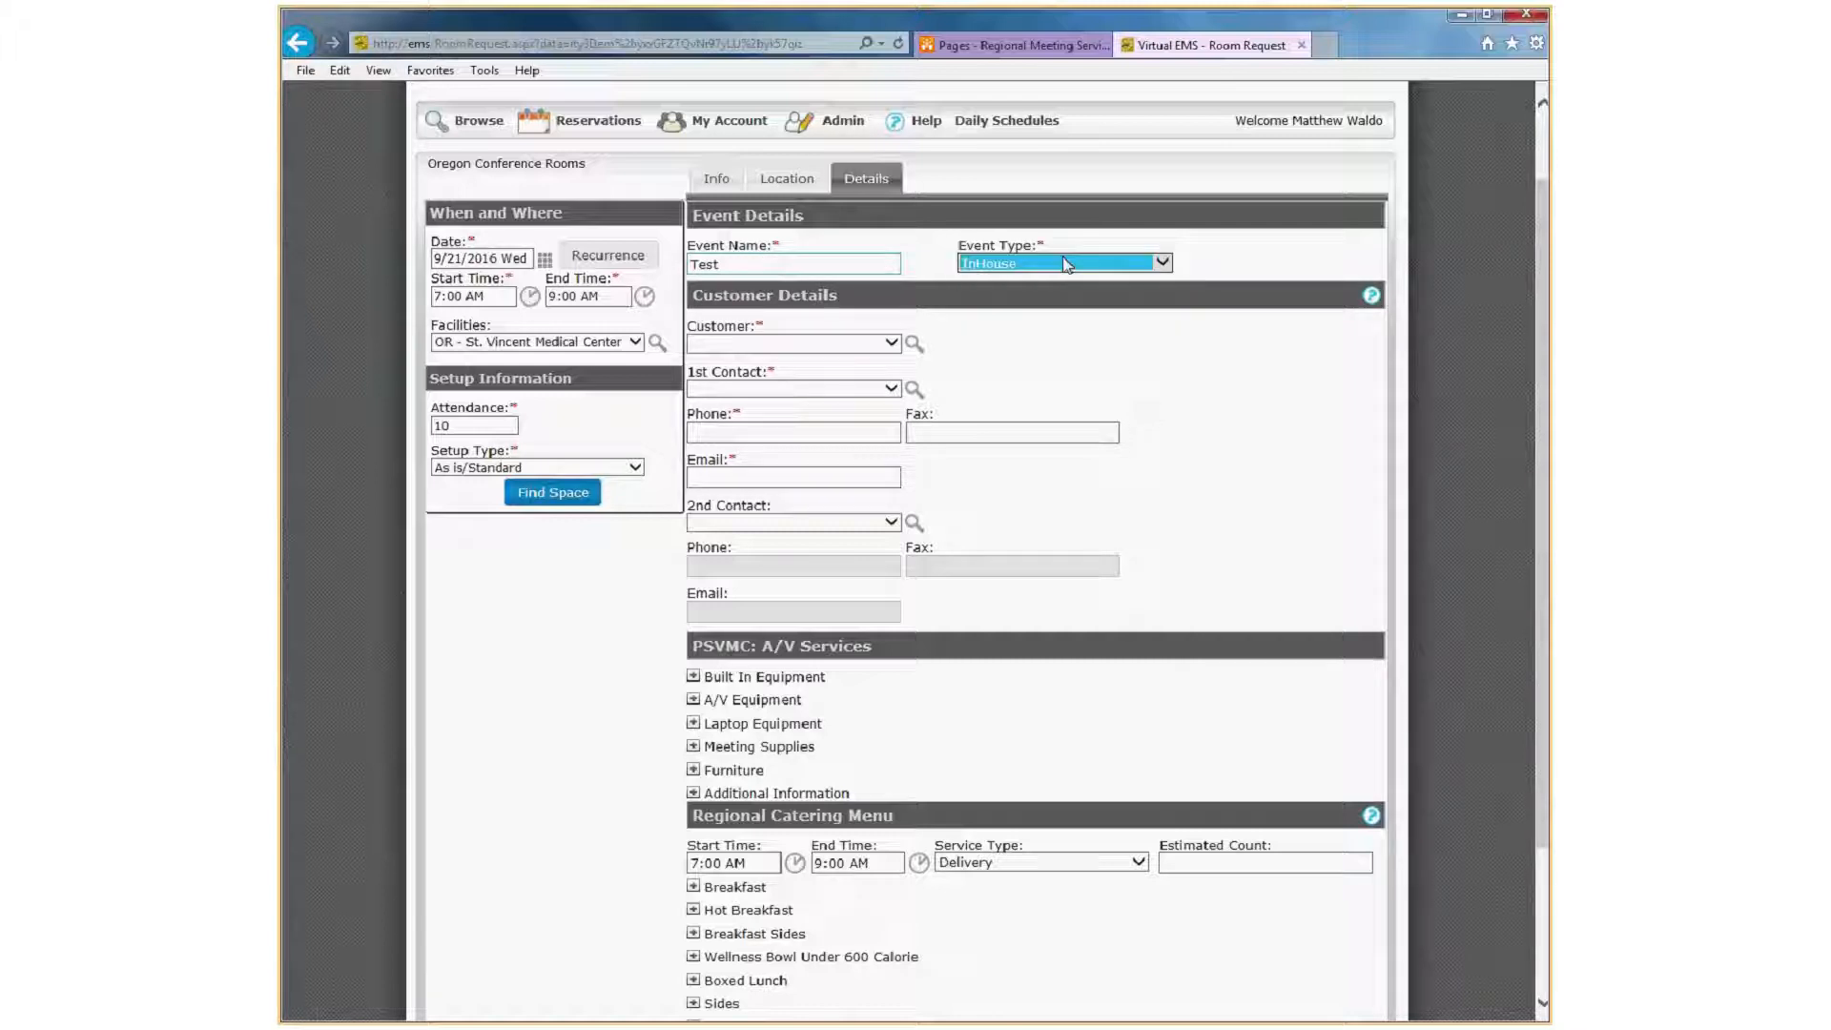
click(1163, 265)
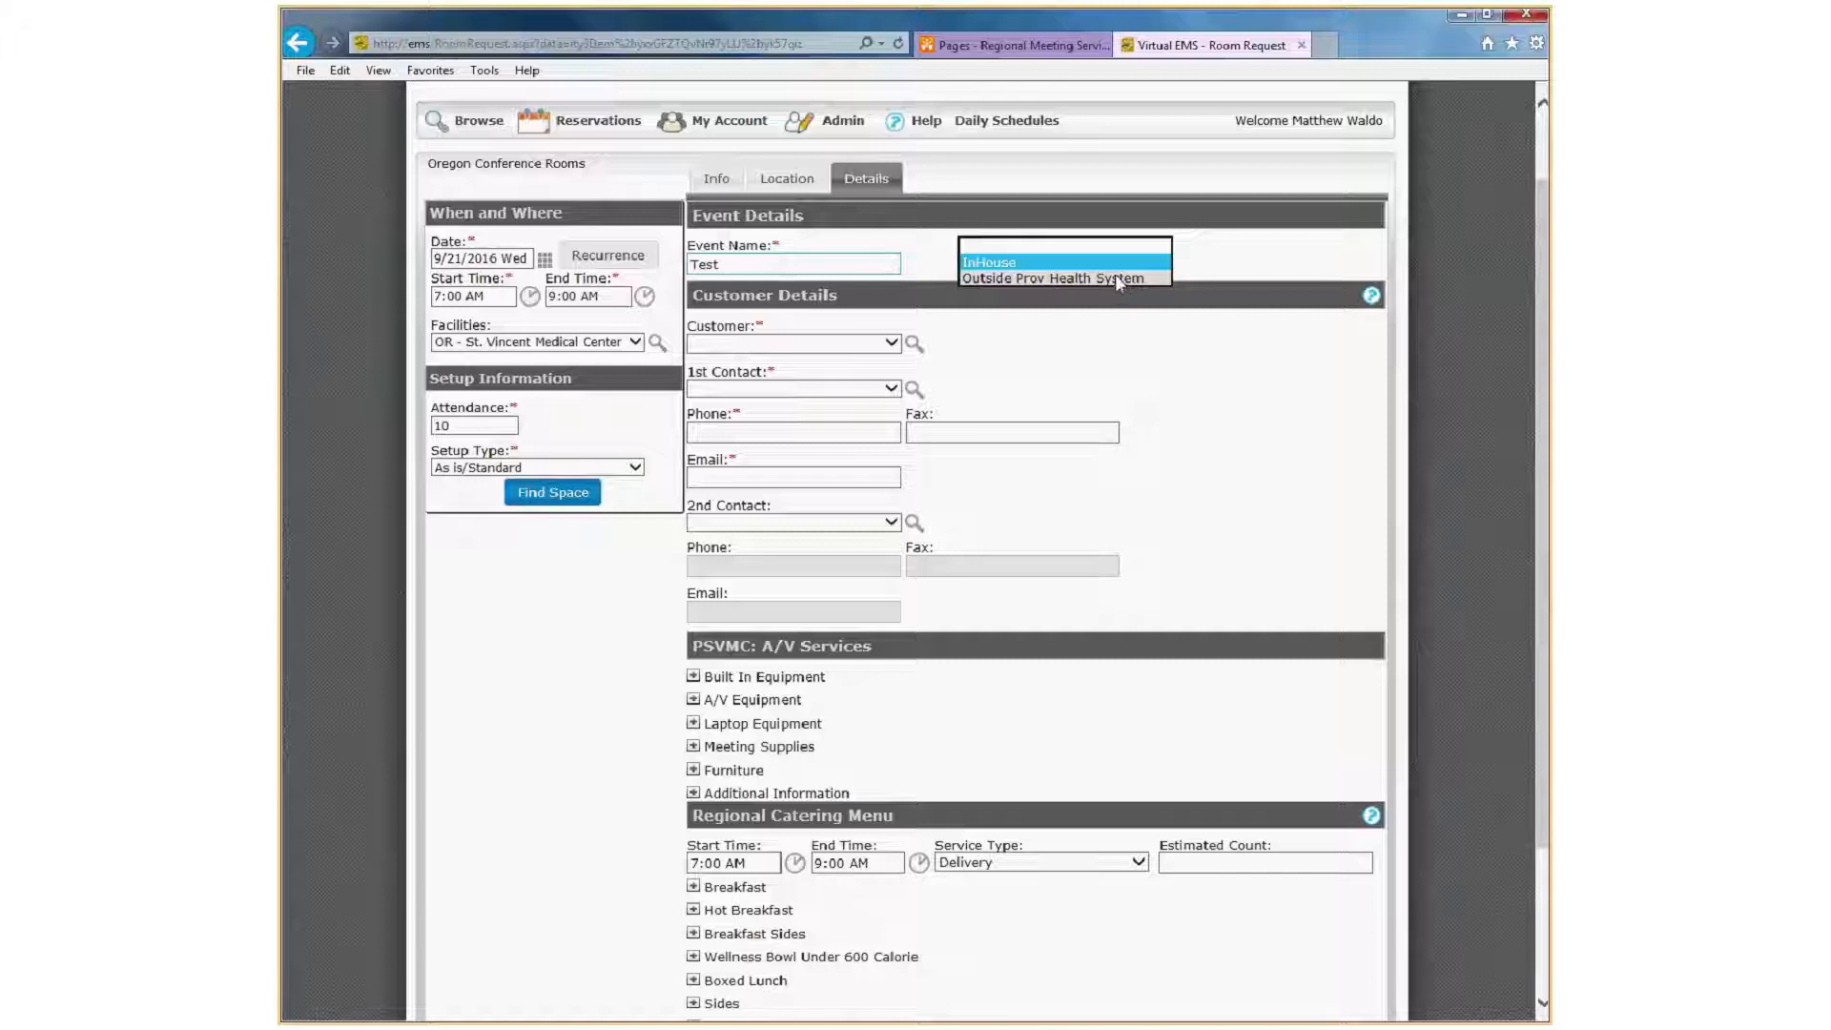
click(1098, 367)
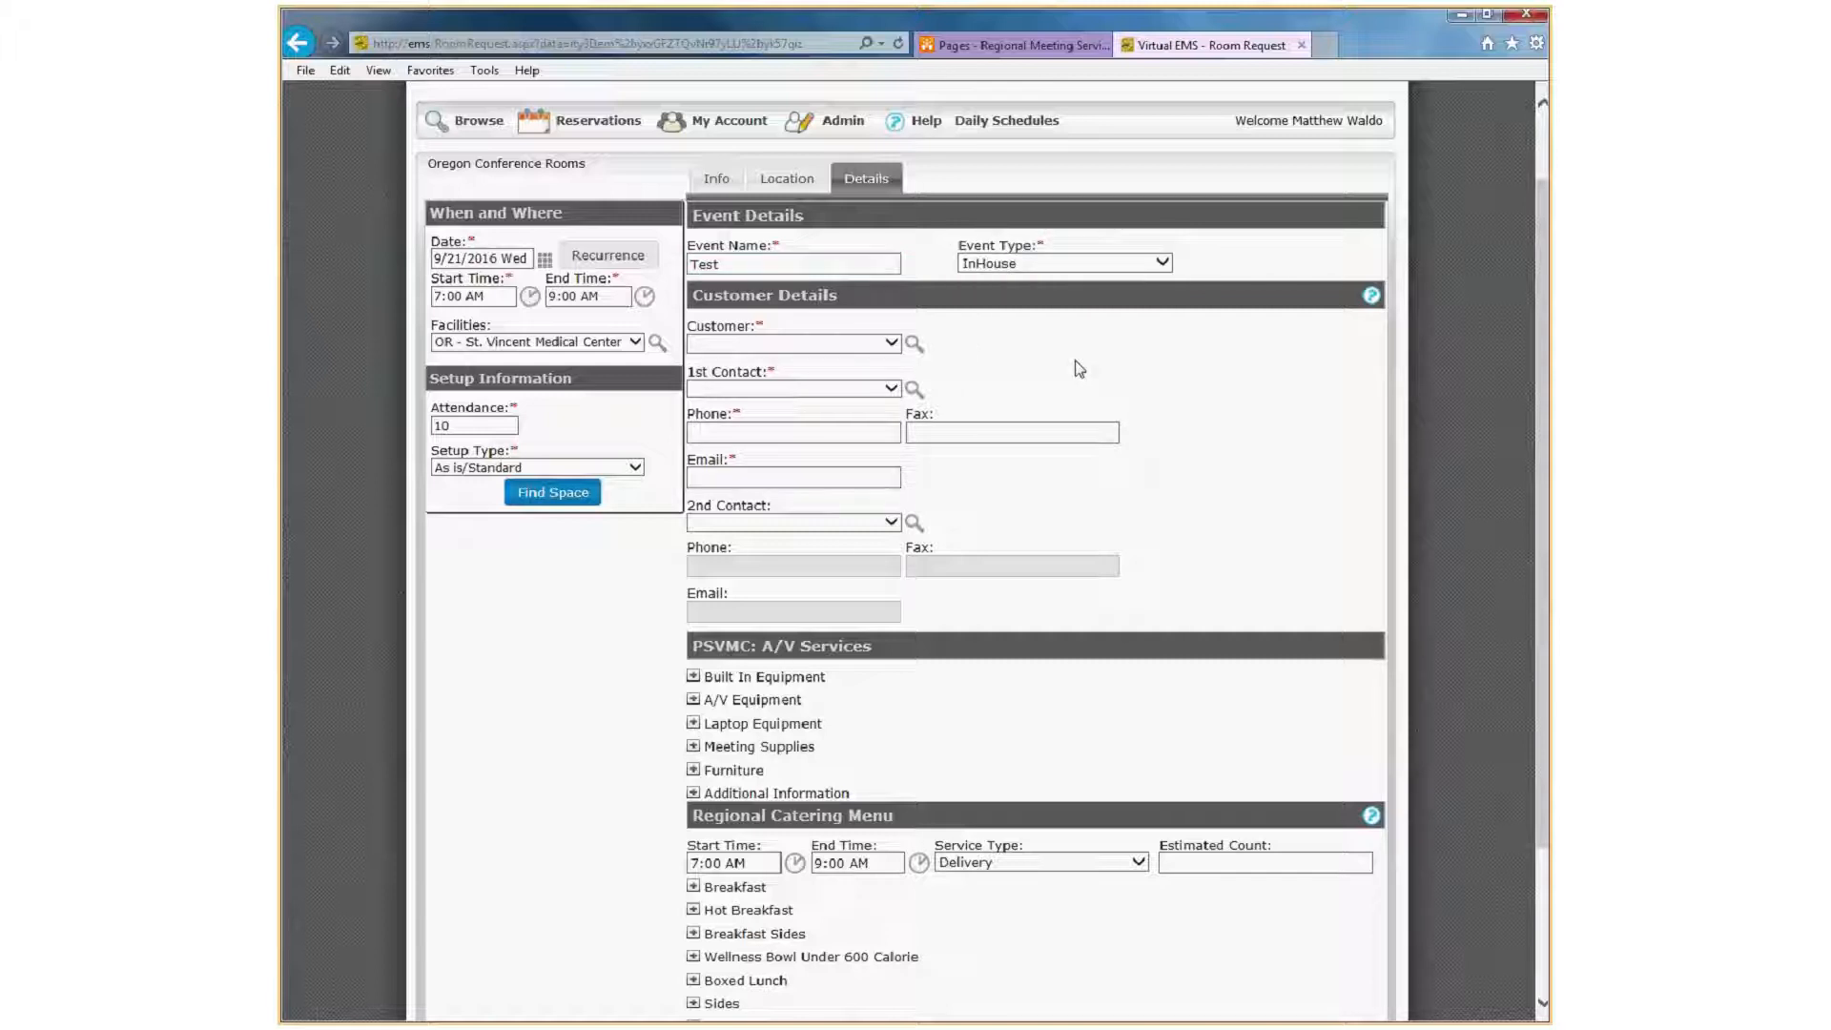
Set the customer to Regional Meeting Svc.
click(892, 344)
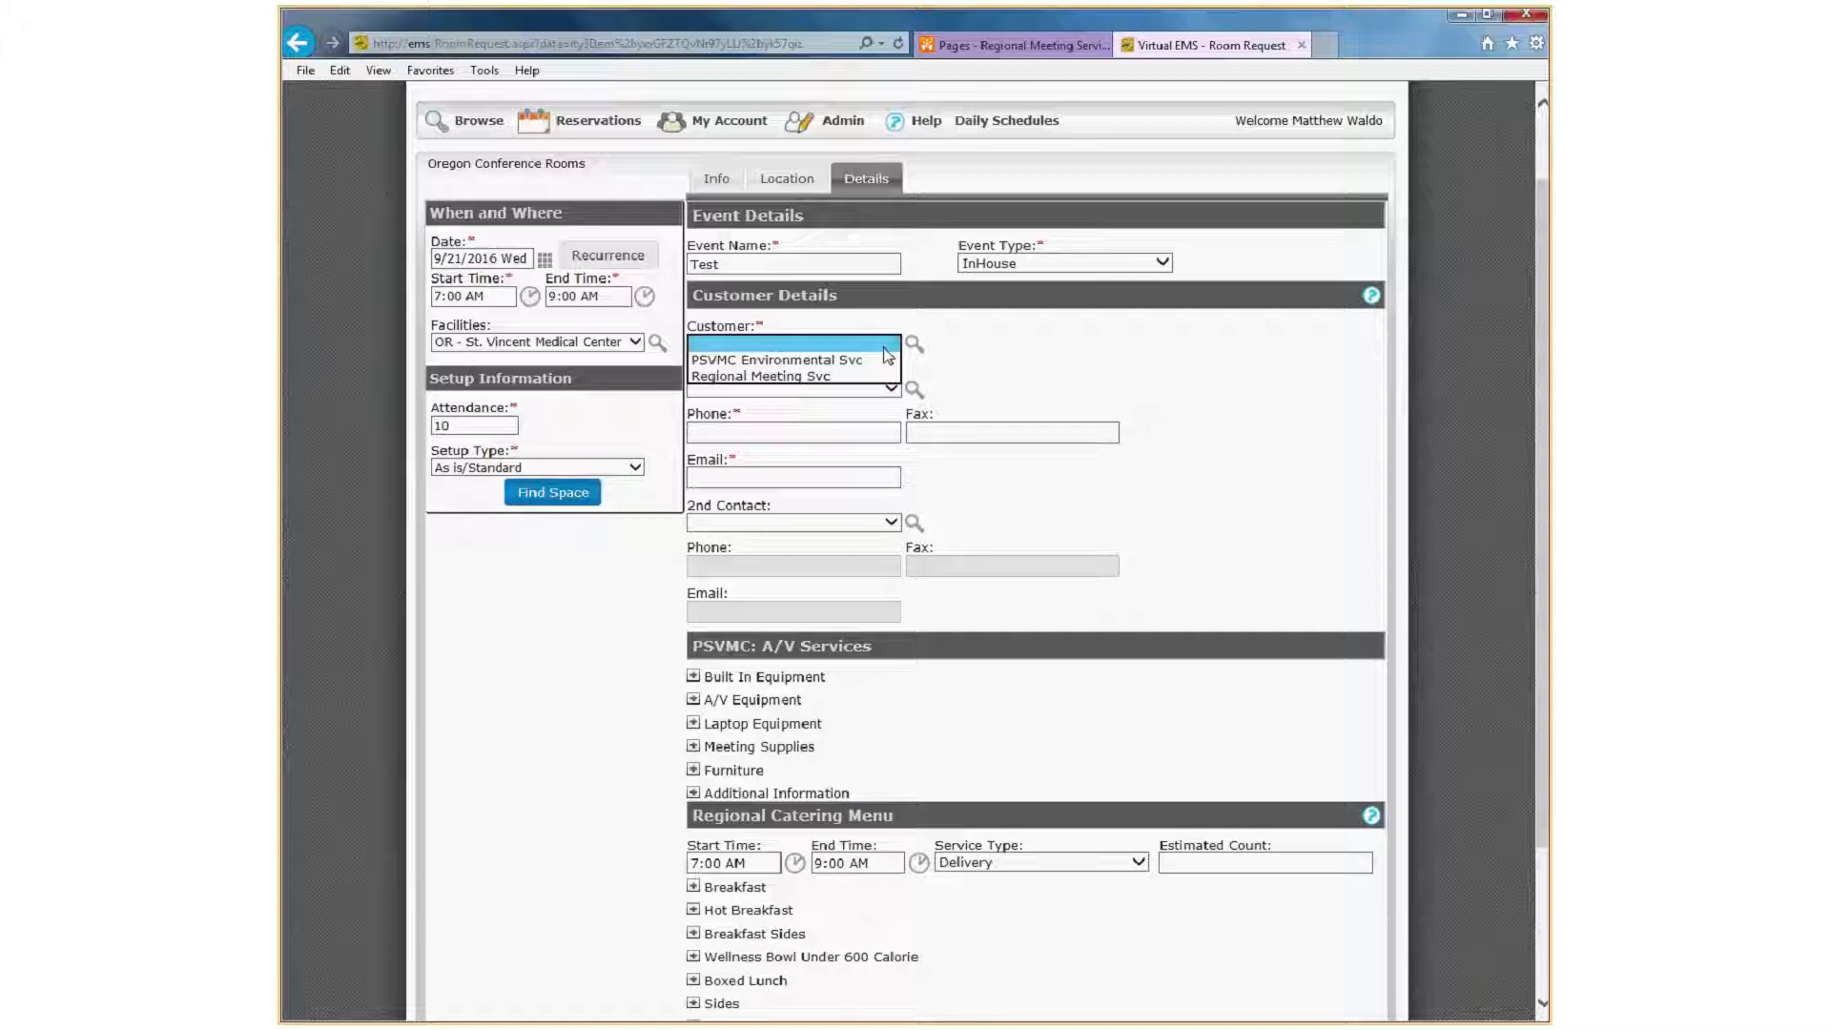
click(857, 378)
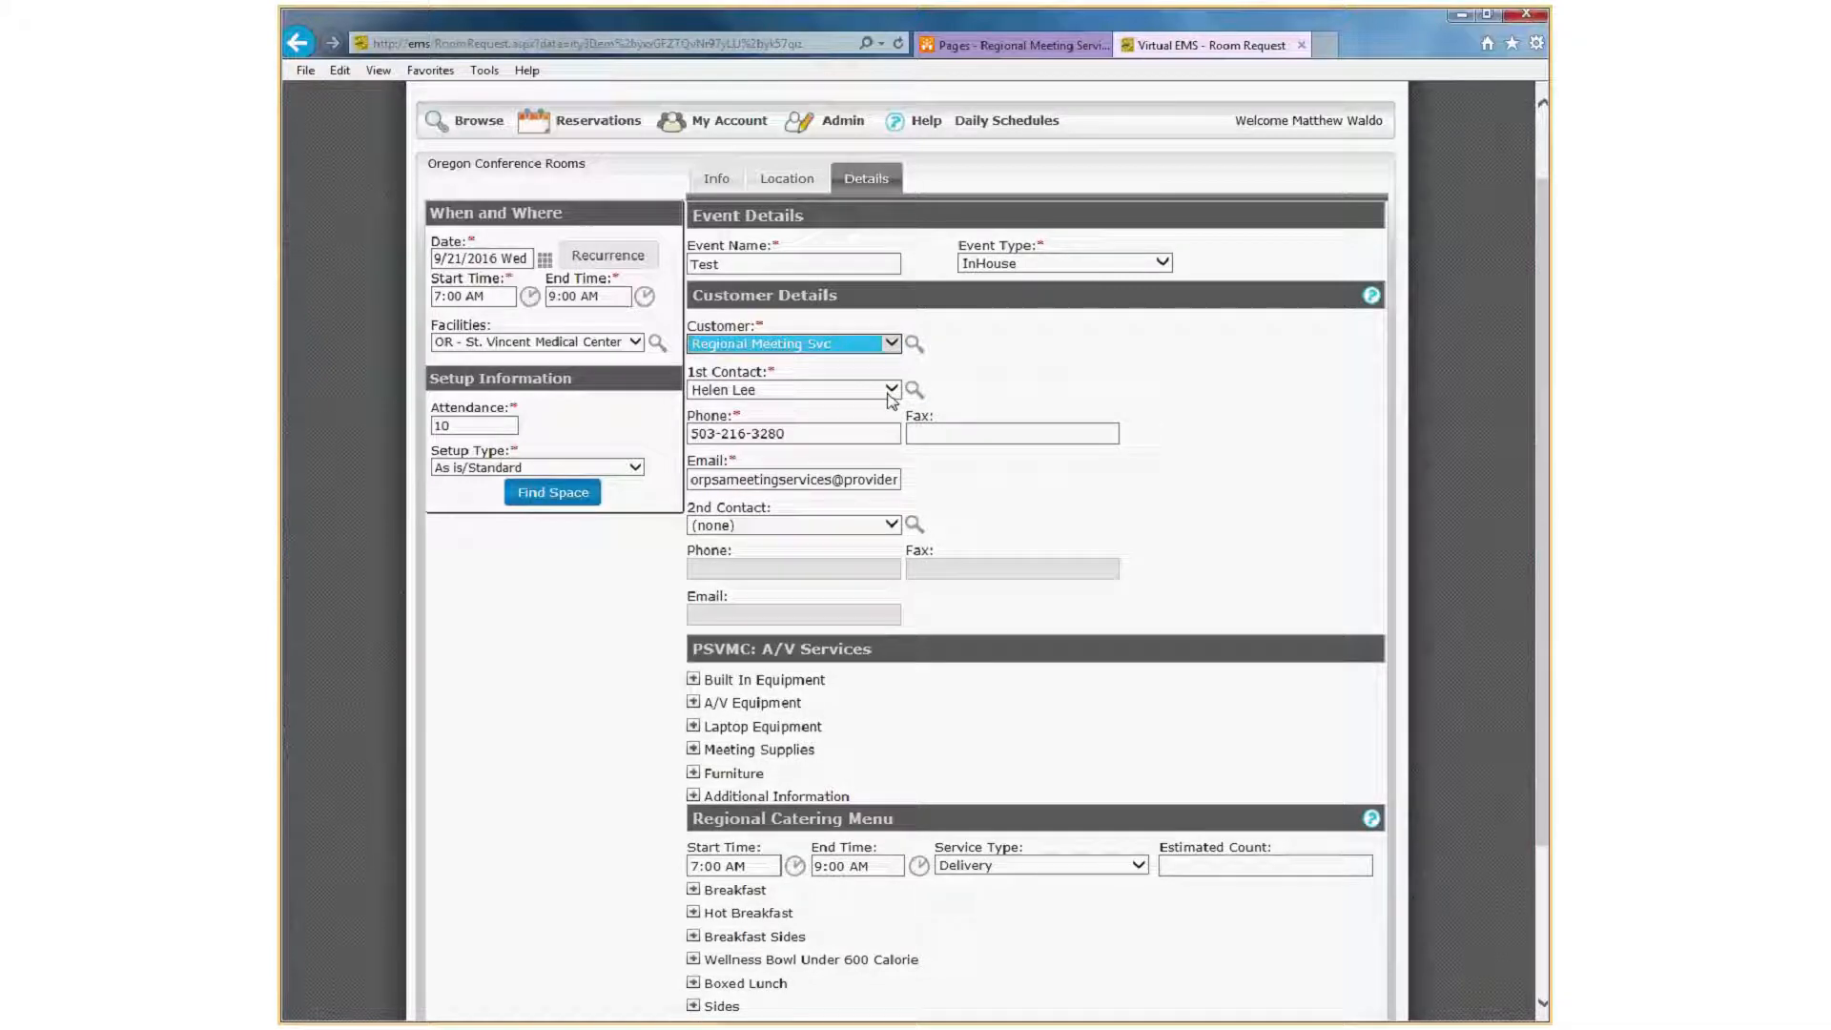
Review the listed contacts for the customer and try a different person as the first contact.
click(890, 394)
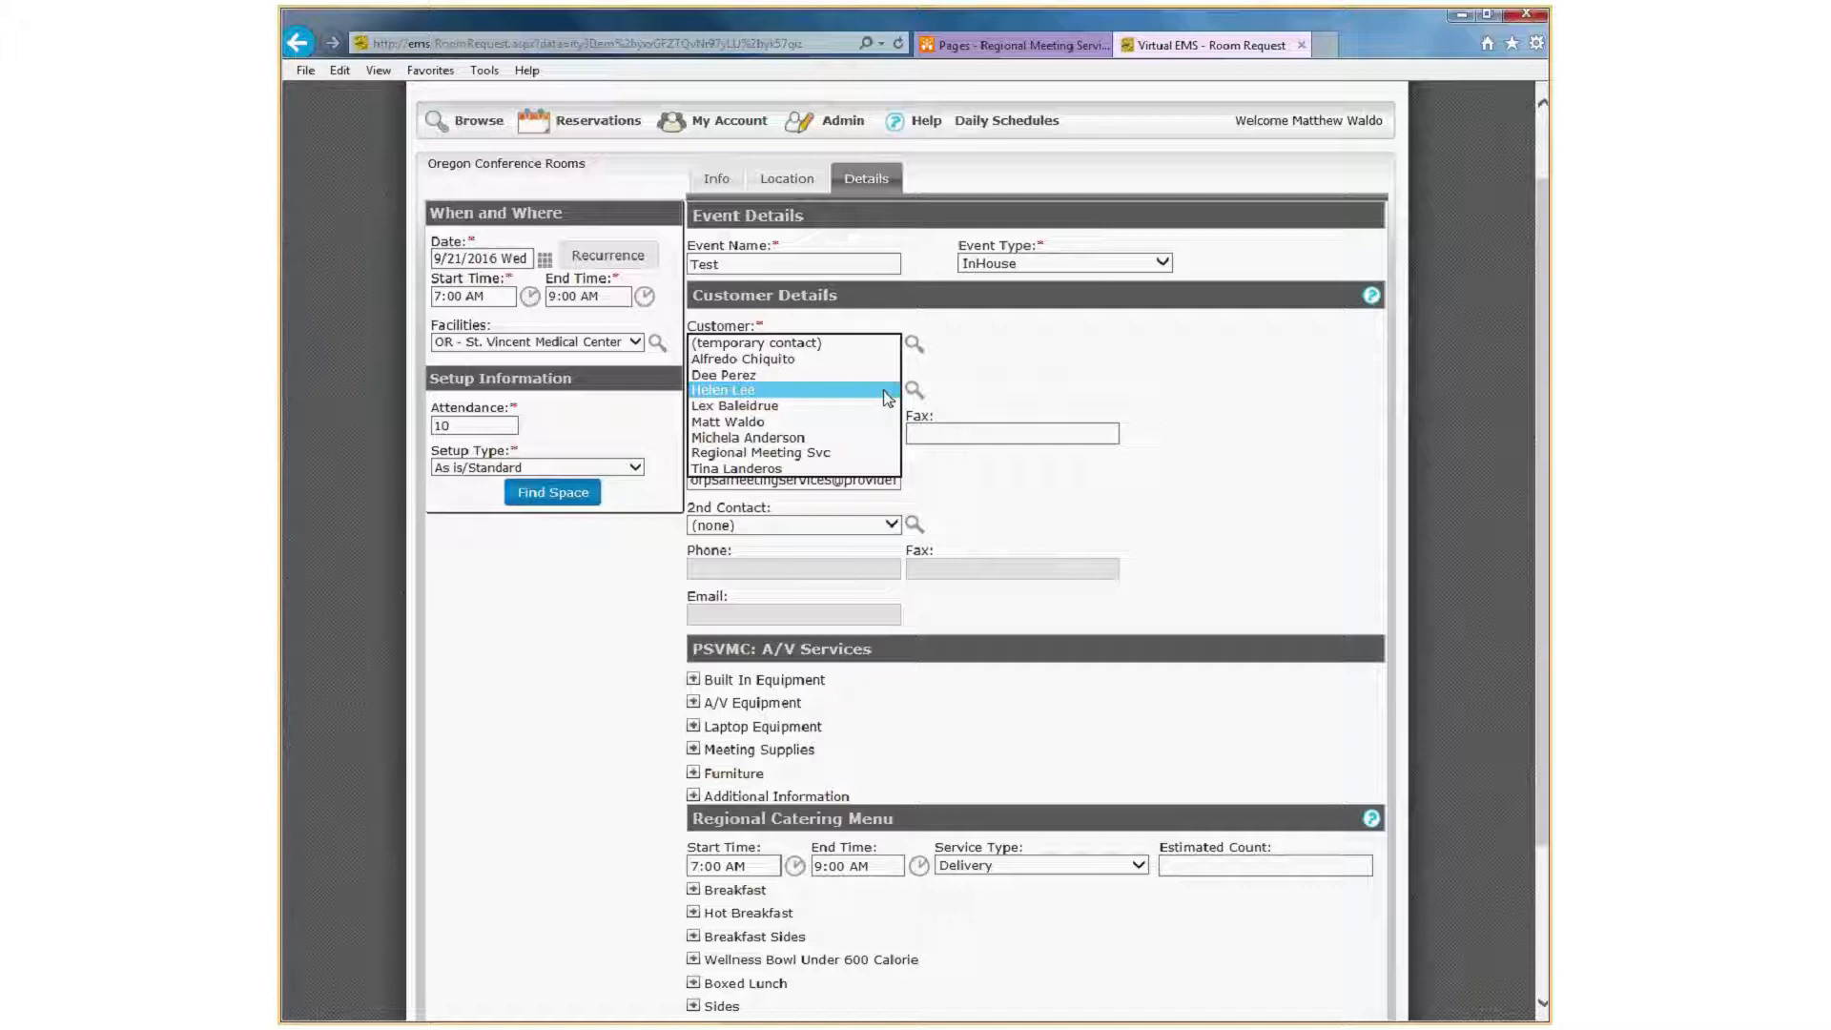
click(886, 396)
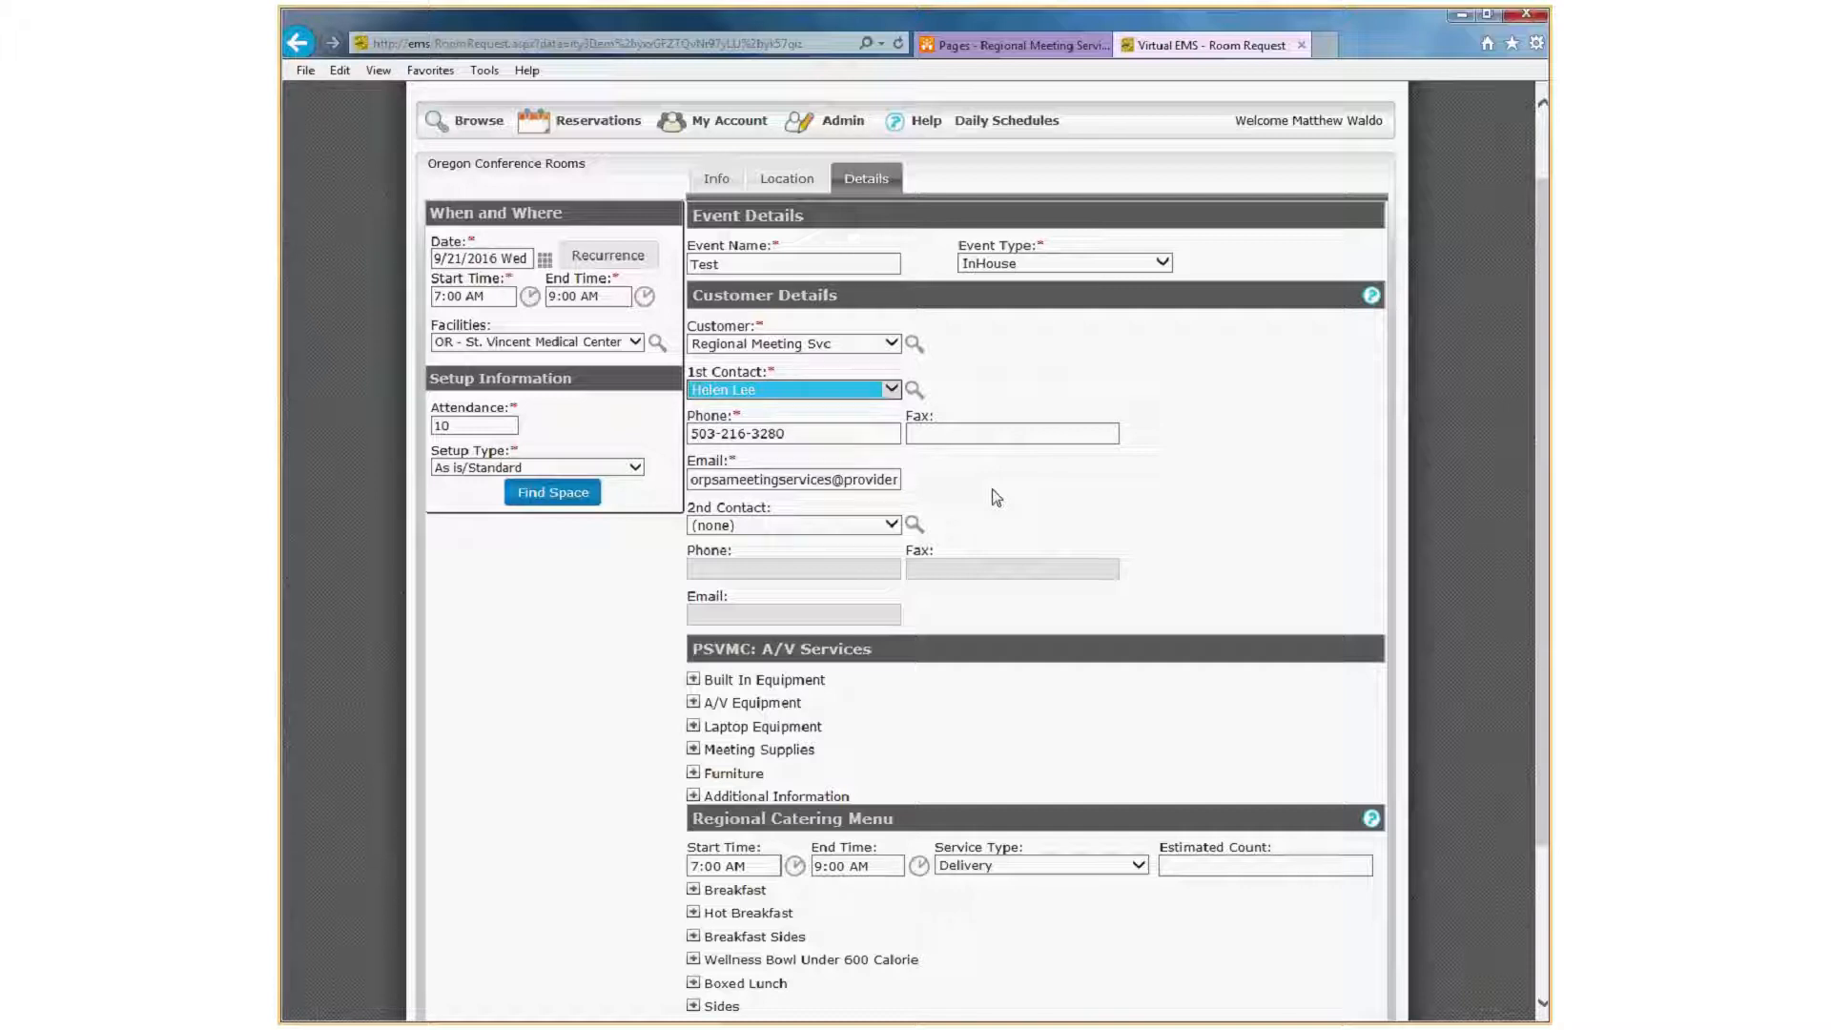
click(891, 389)
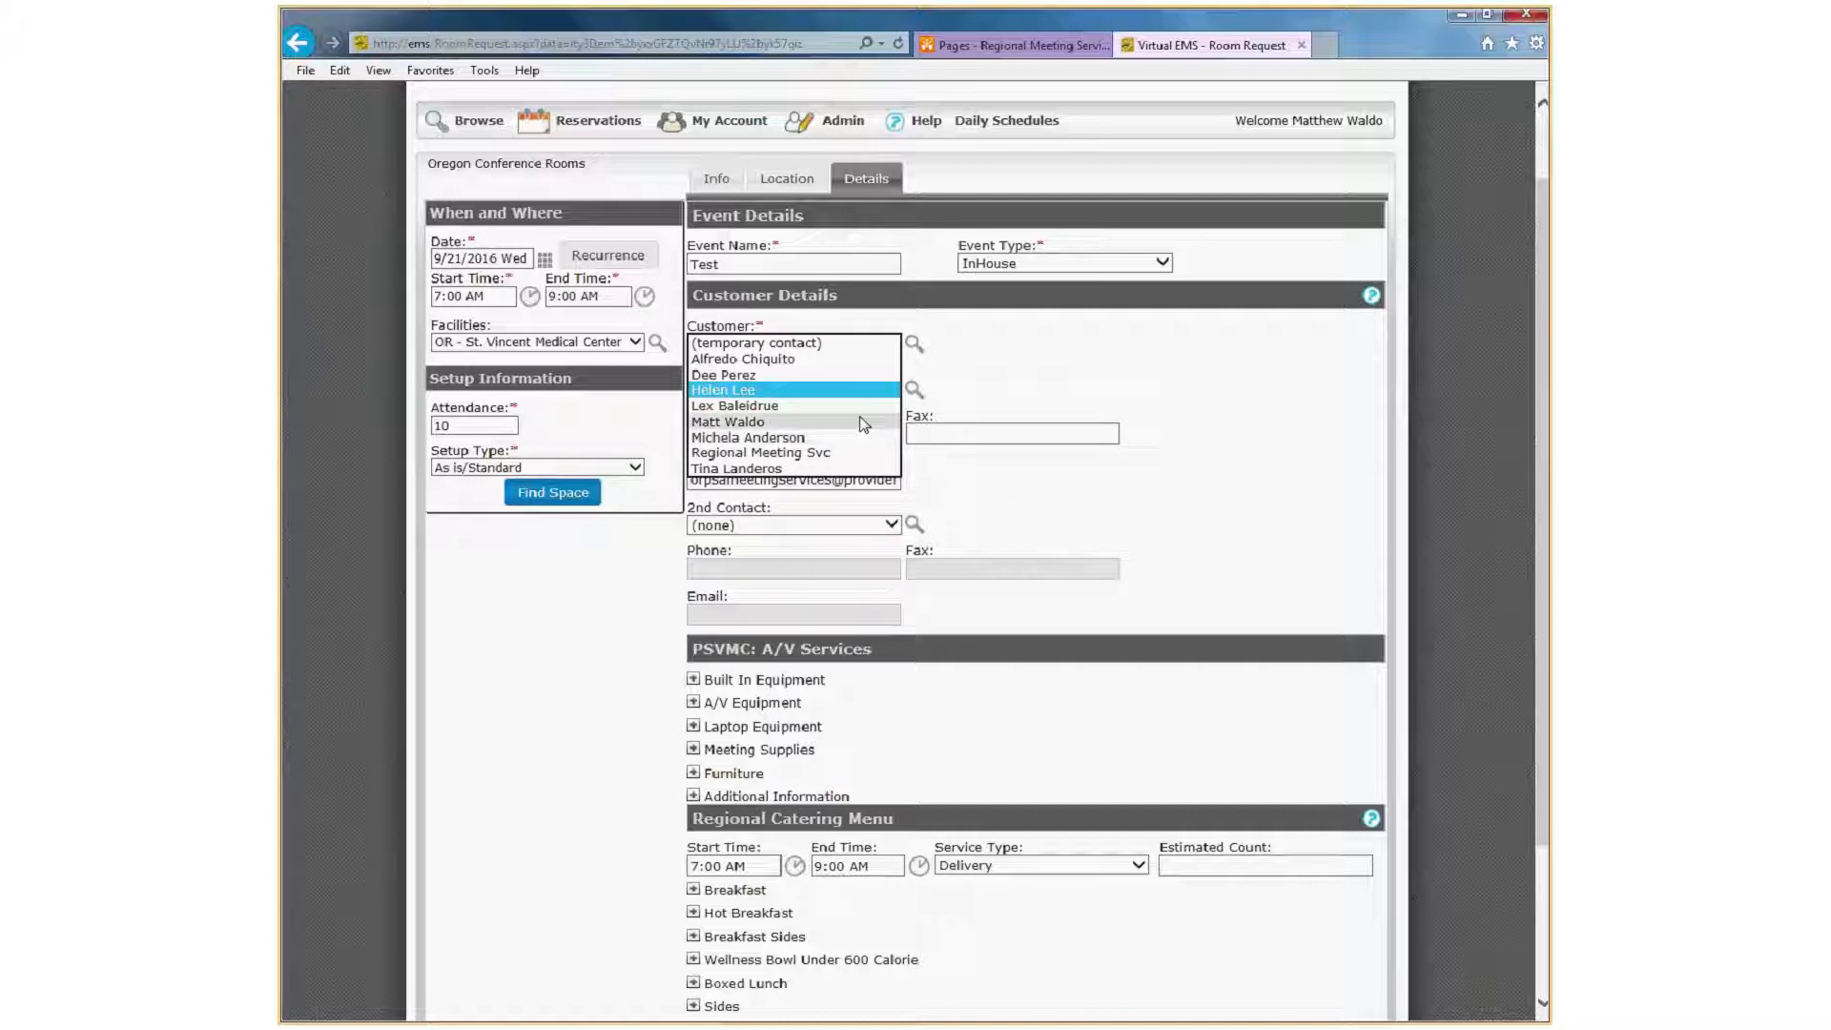
click(862, 422)
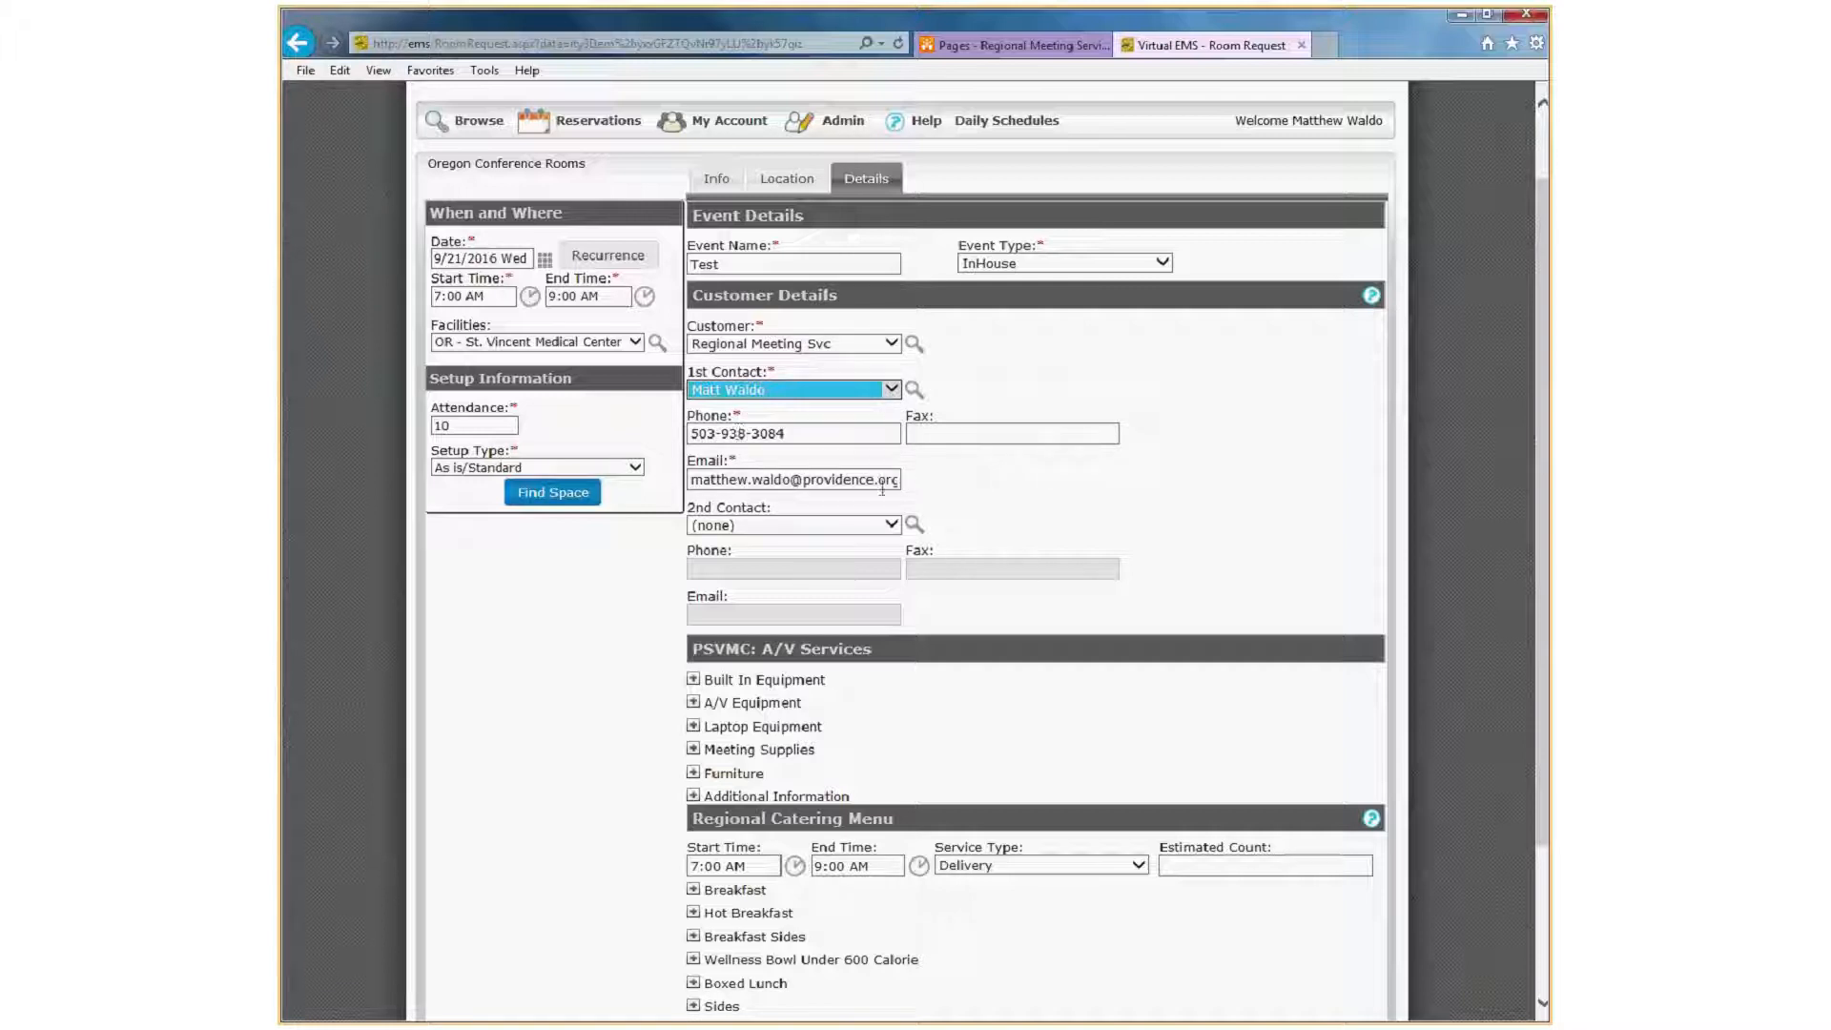
Make the first contact a temporary contact and enter the contact's name, phone number and e-mail address.
click(891, 393)
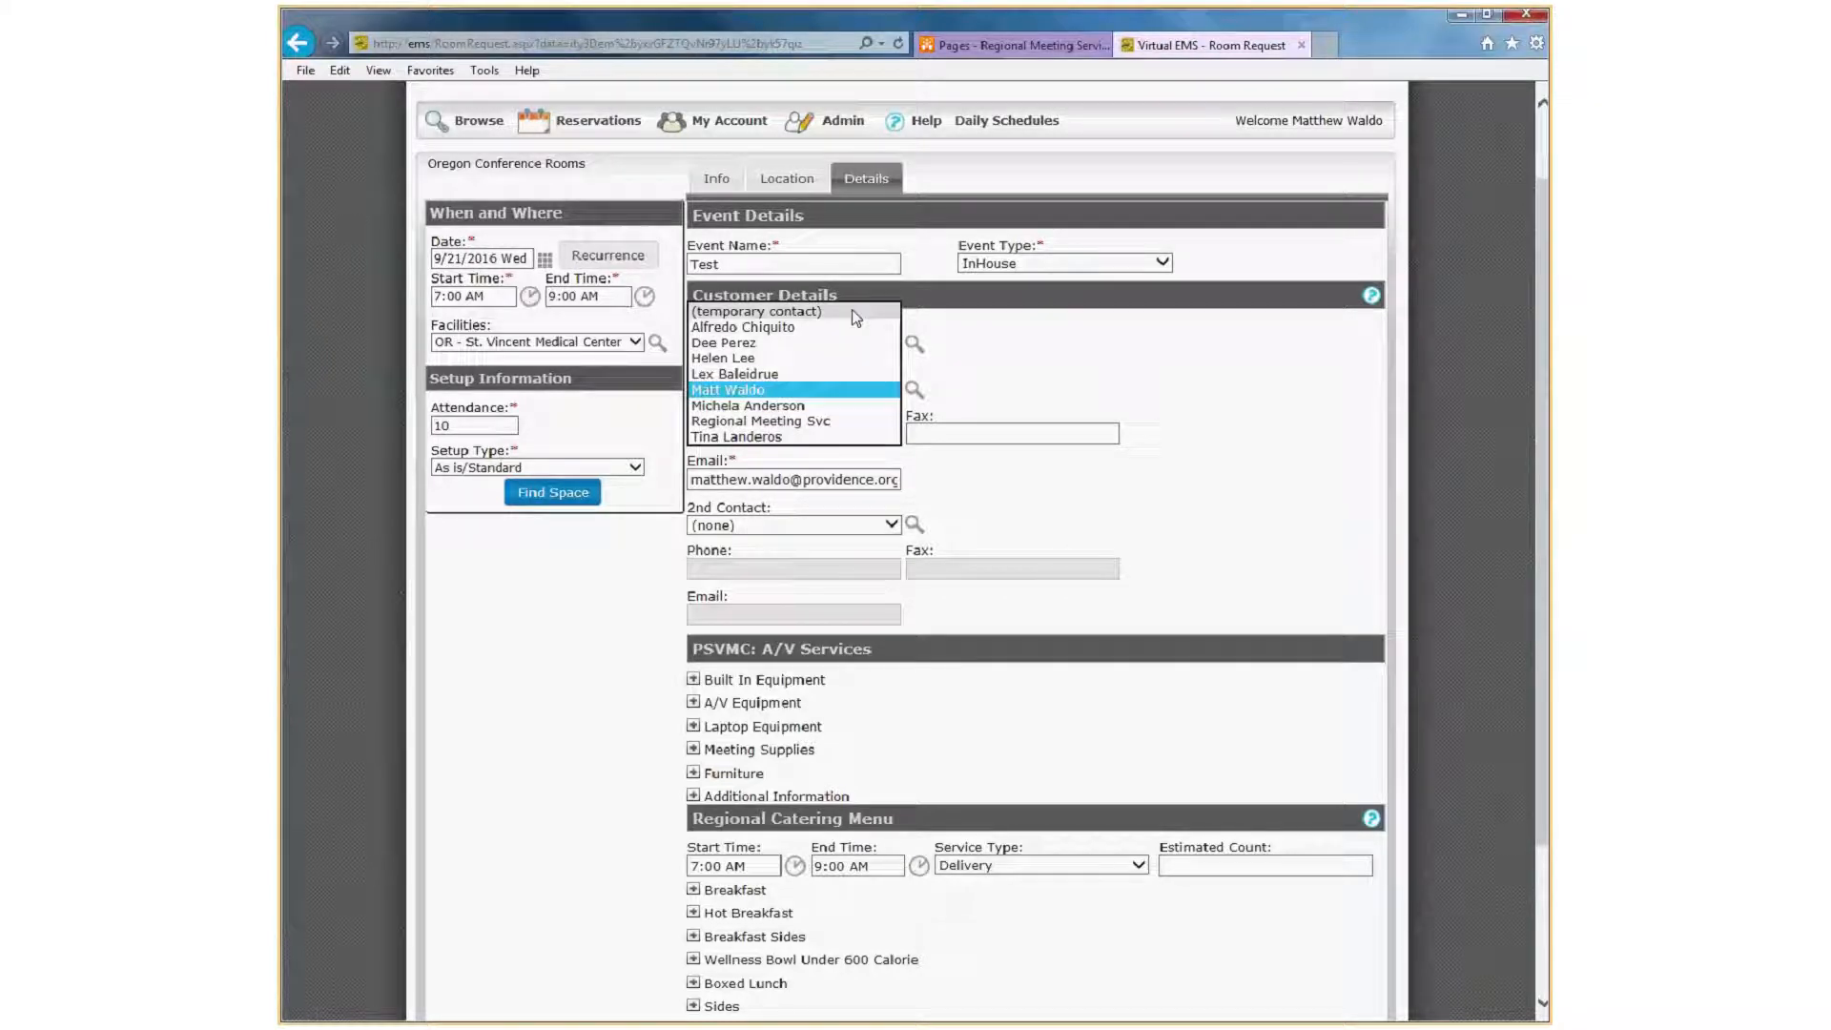
click(850, 311)
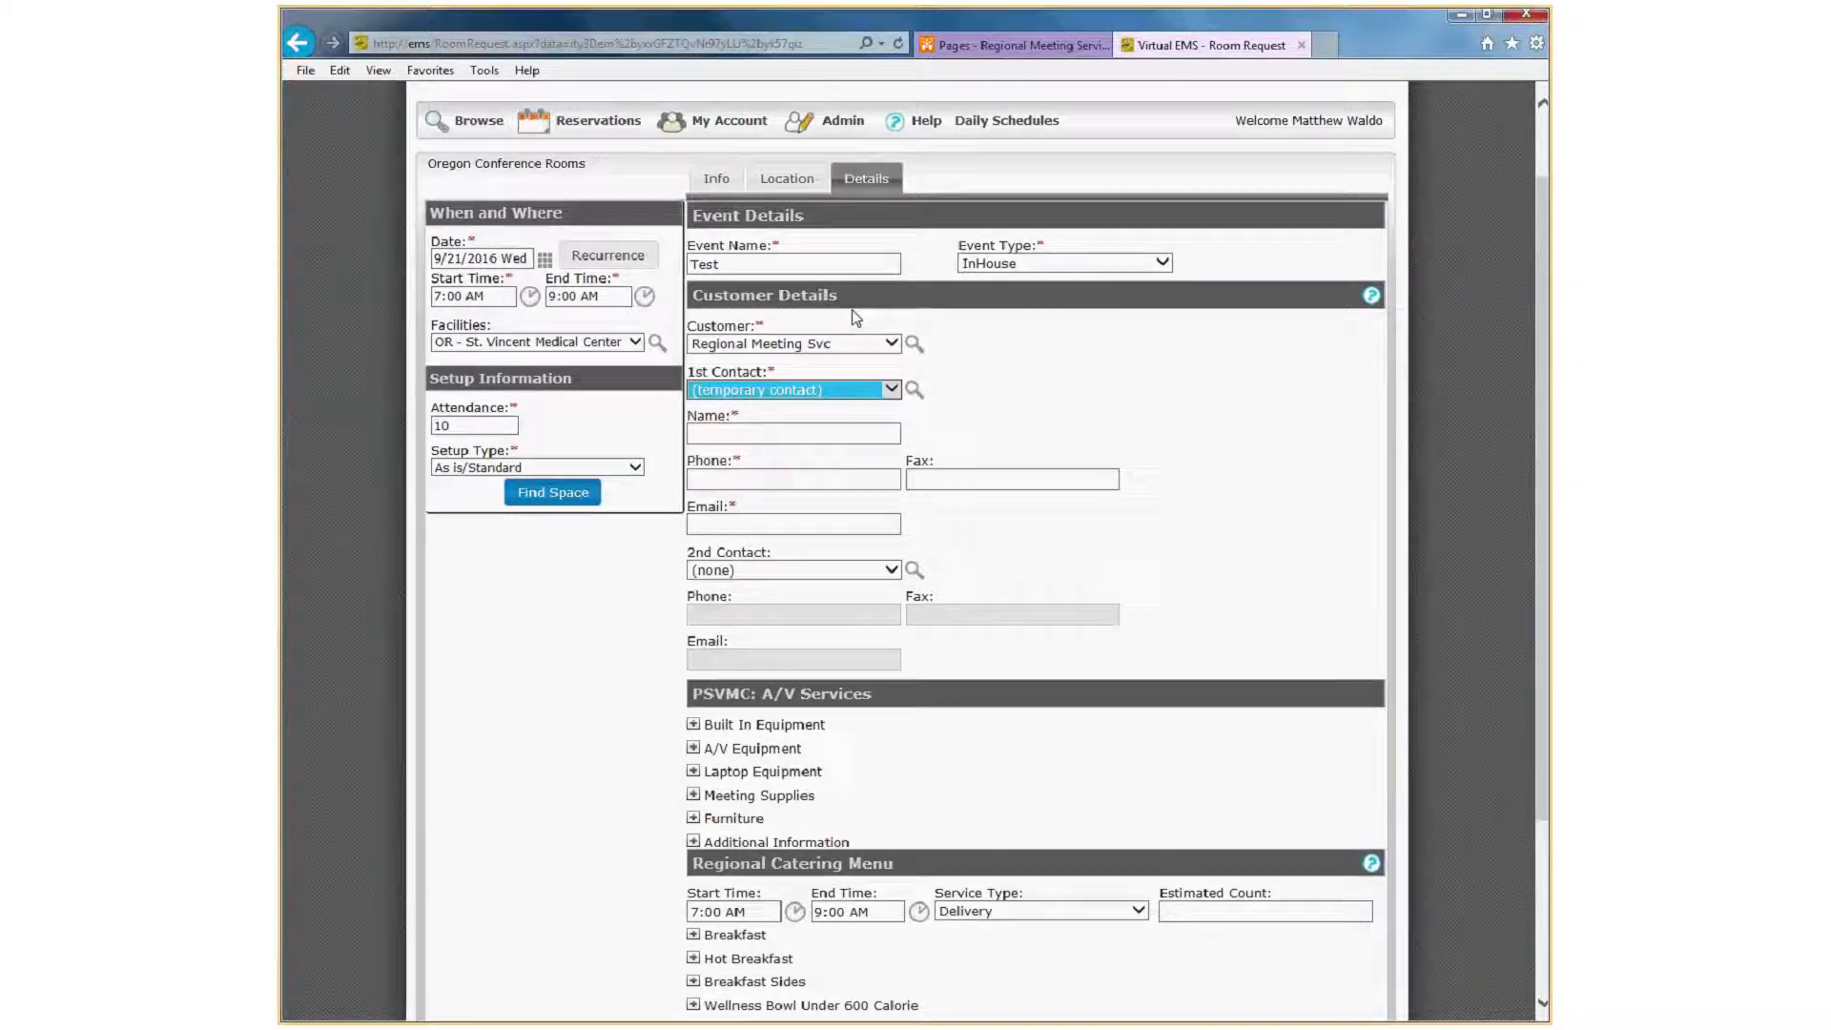
click(796, 438)
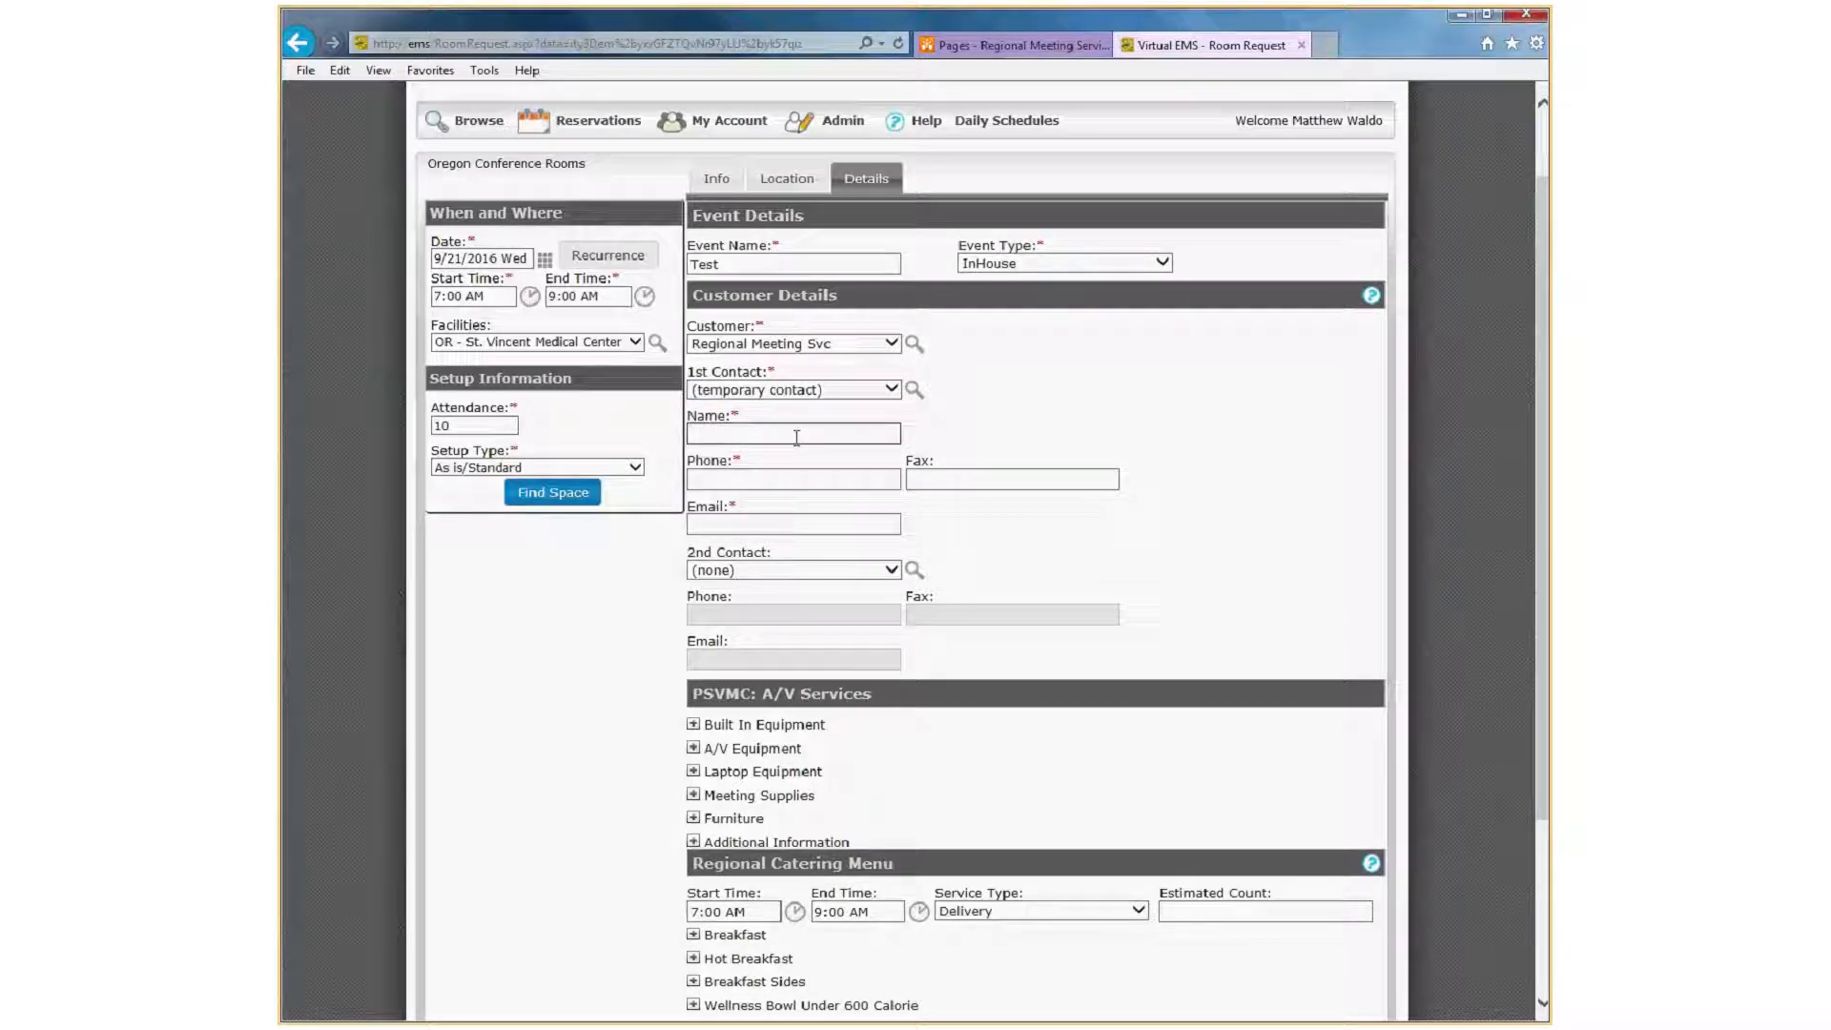
text(Matt)
key(Tab)
text(58006)
key(Tab)
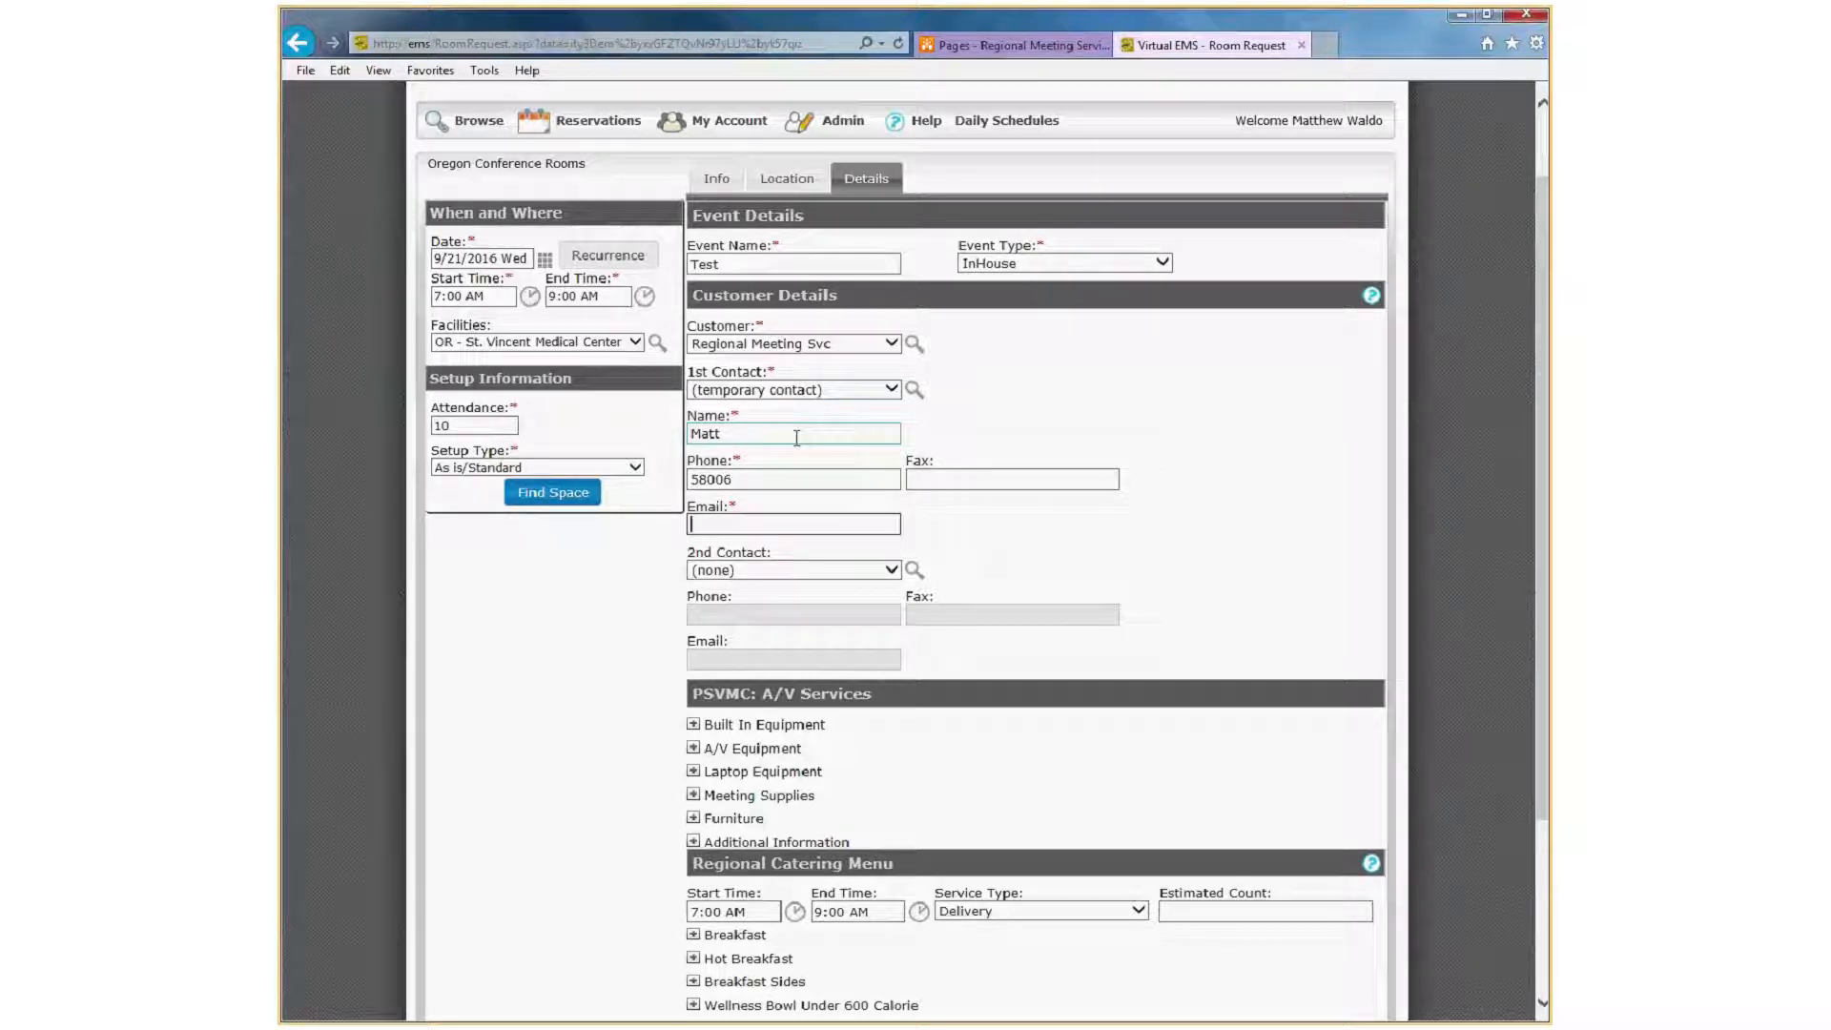
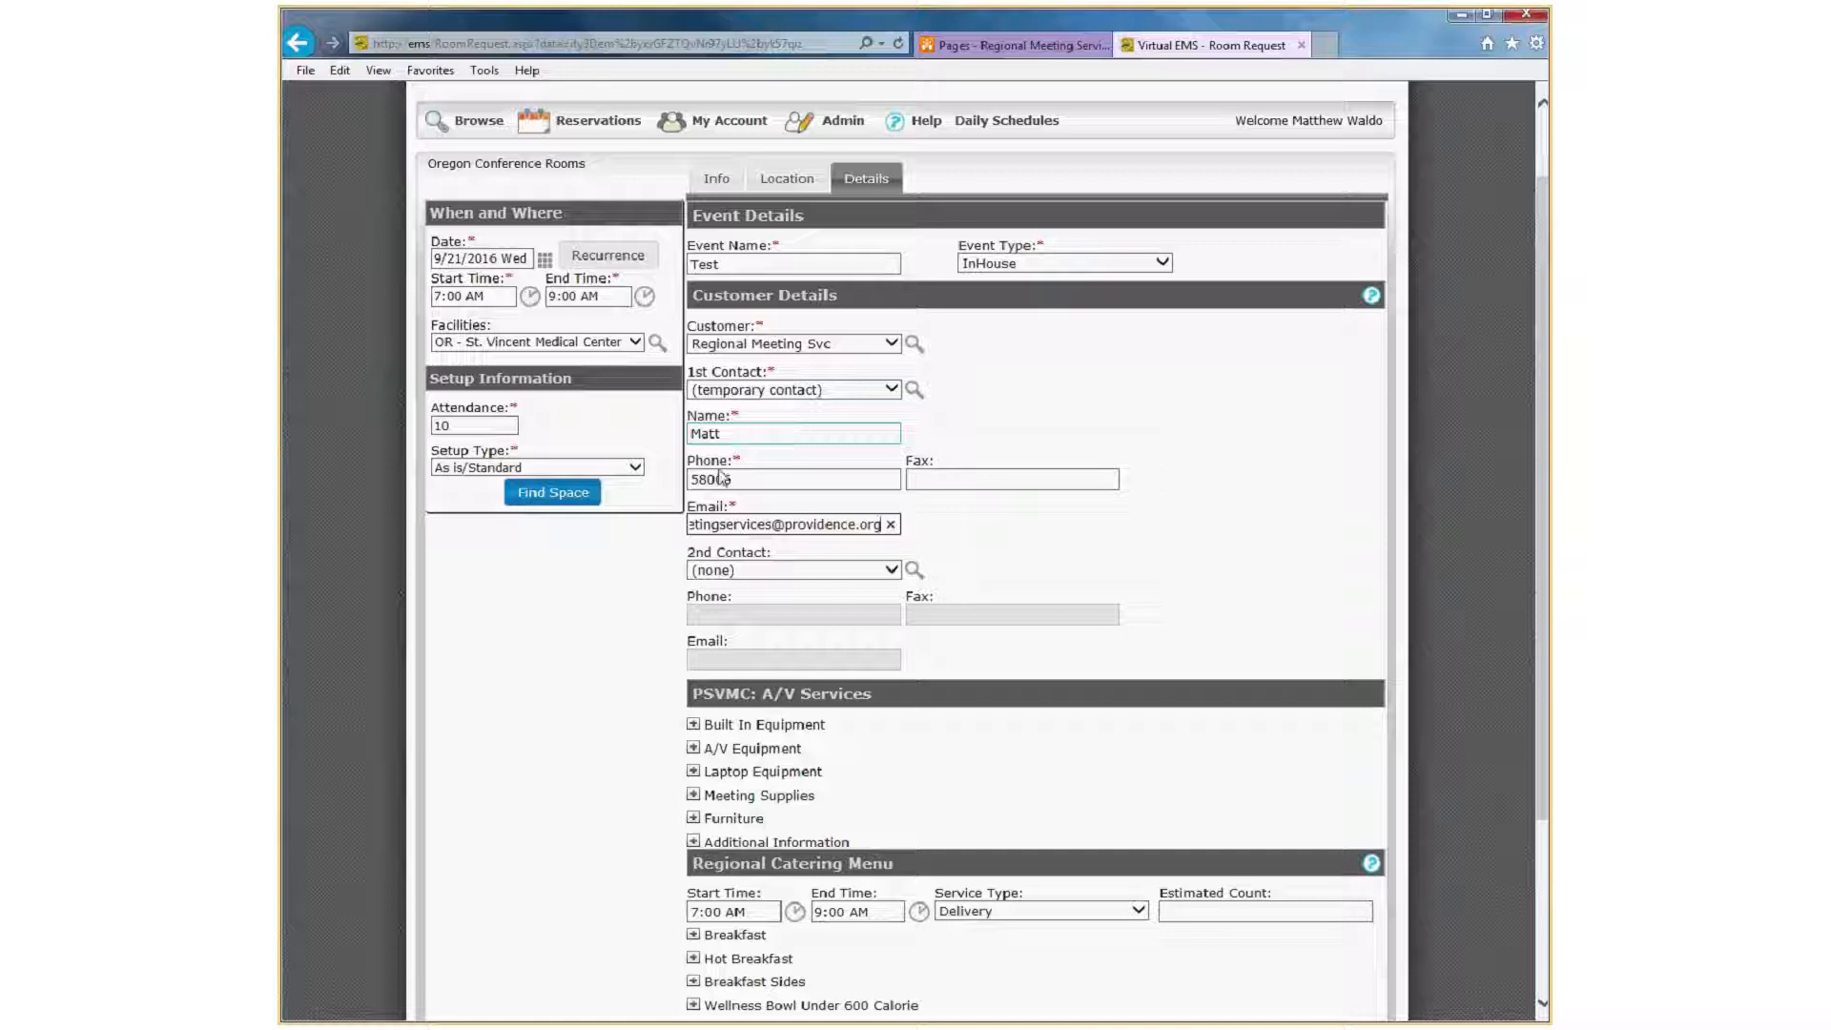
click(551, 631)
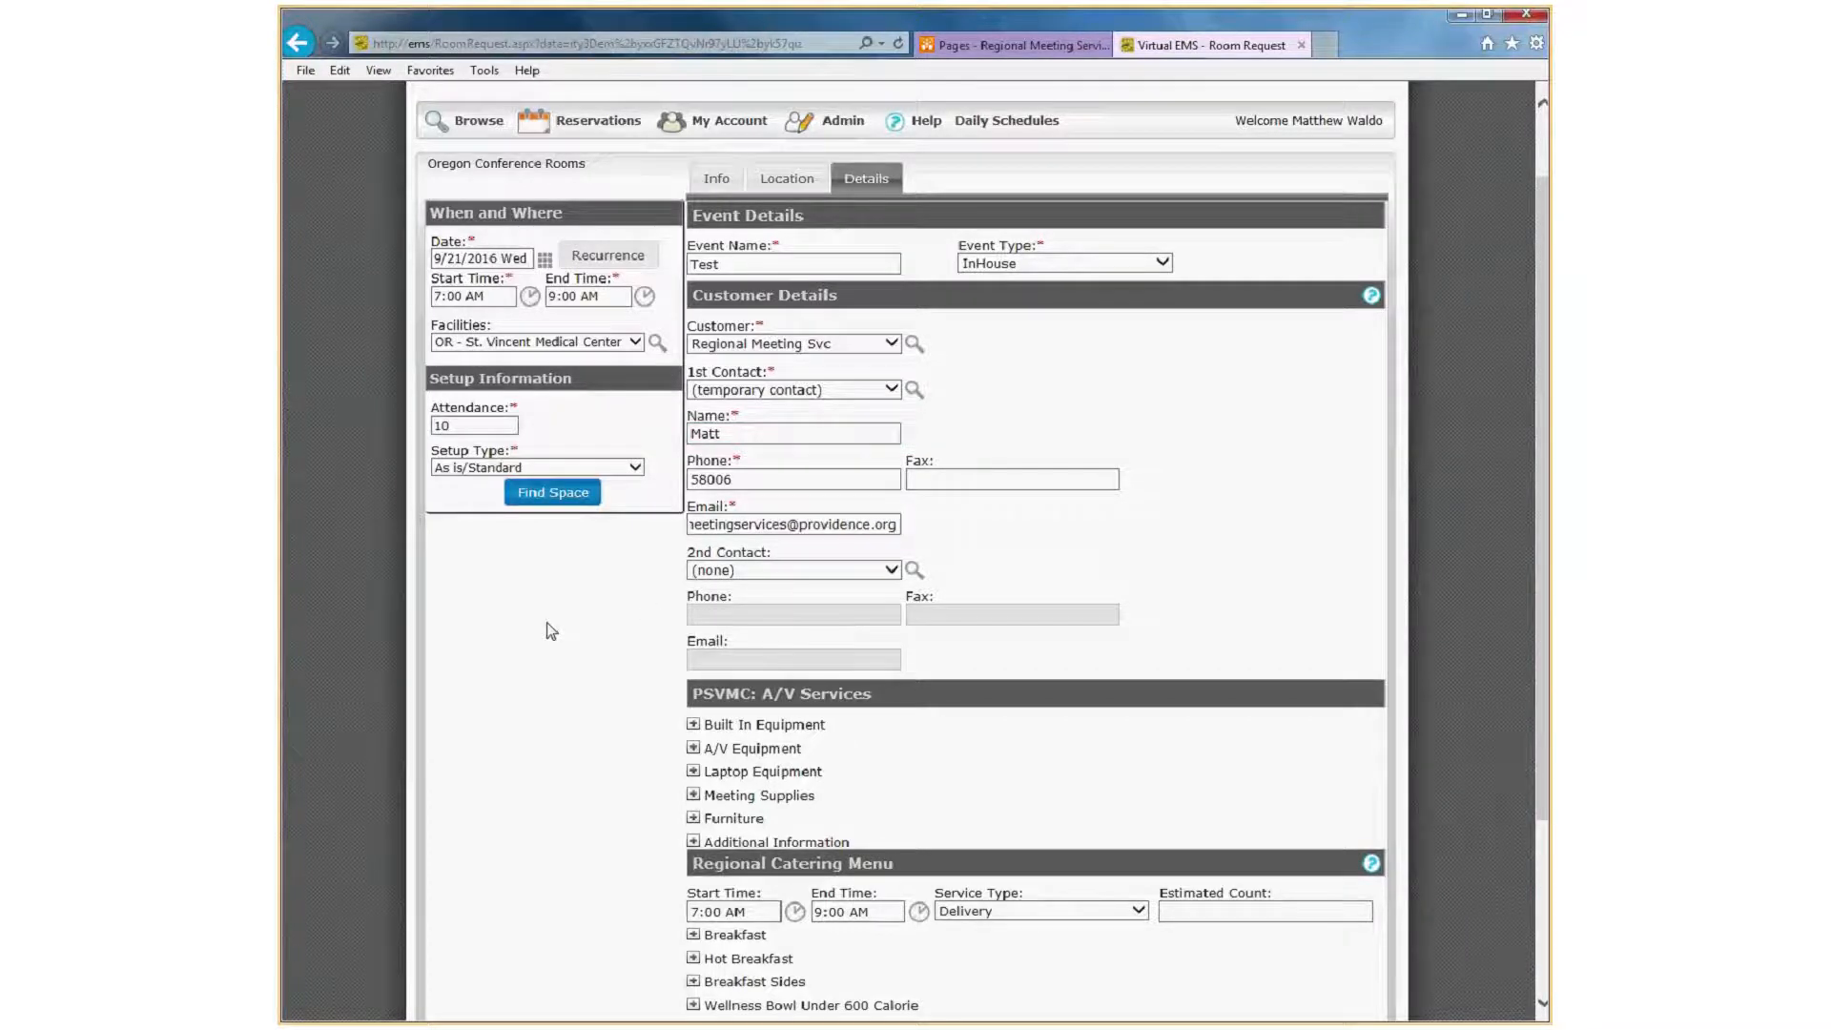
Submit the room request without adding A/V services or catering.
scroll(546, 621, down, 3)
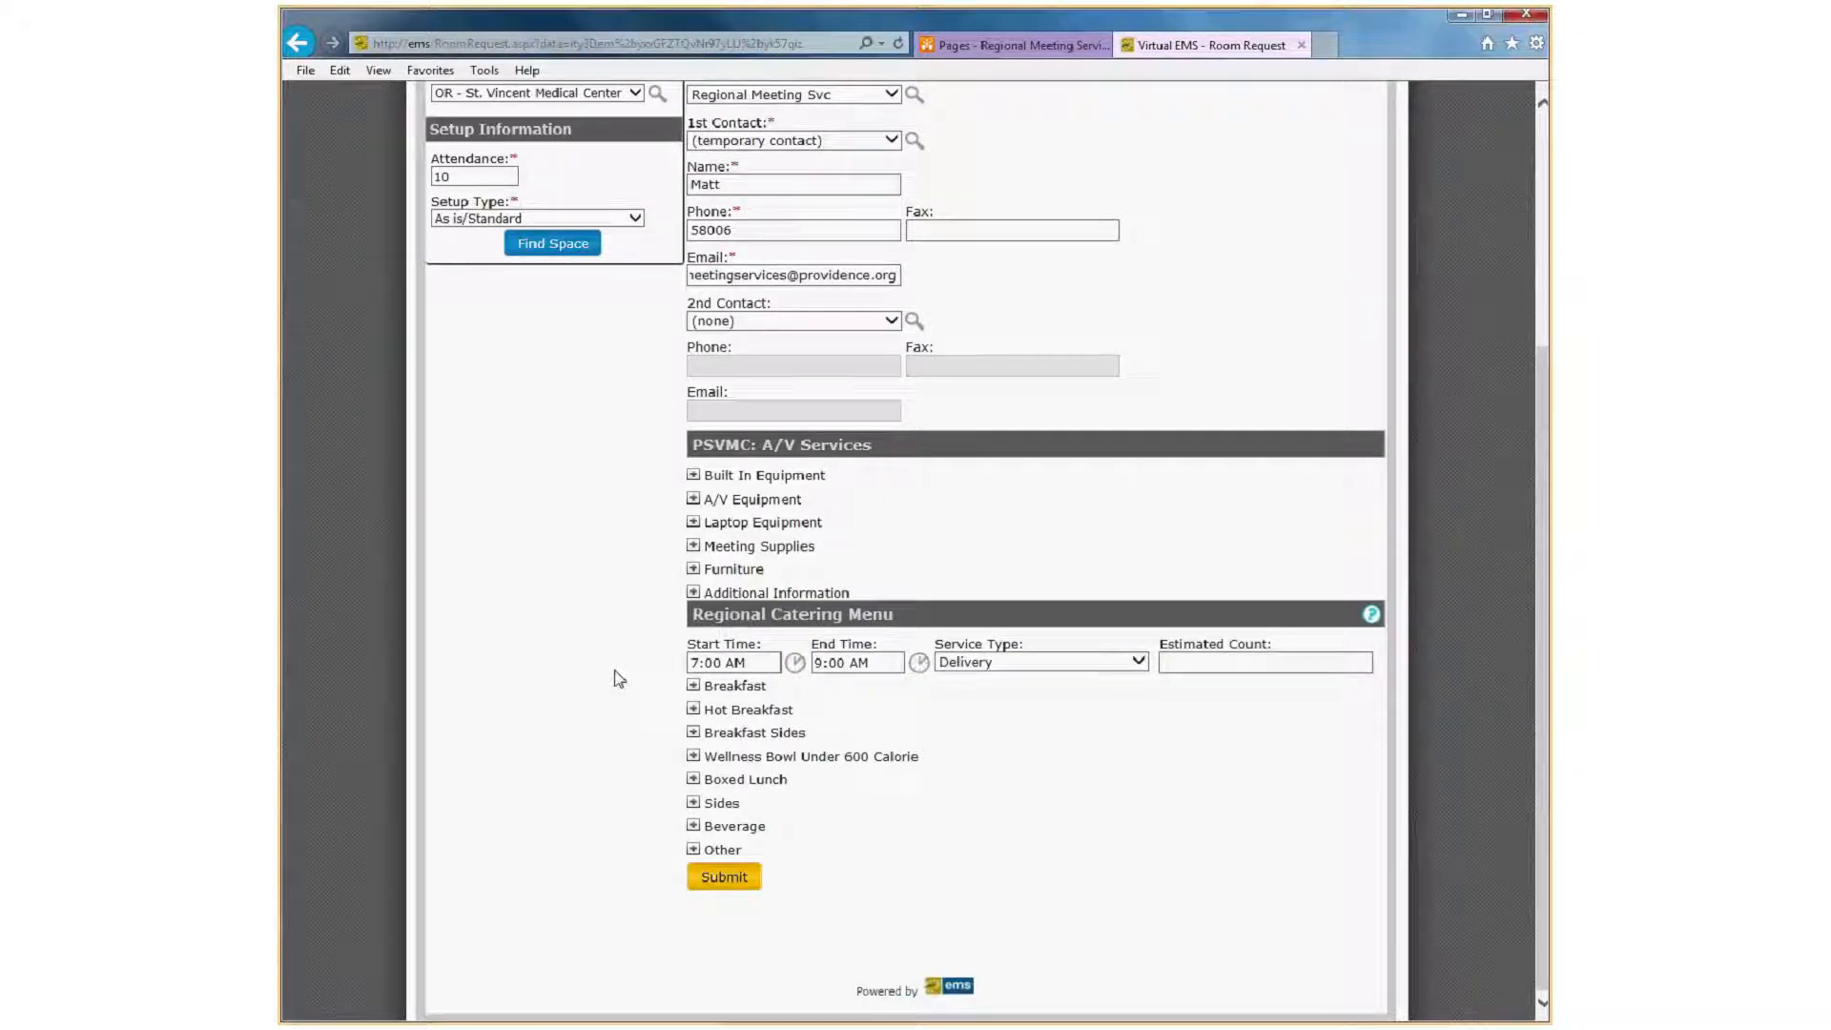
scroll(586, 753, up, 2)
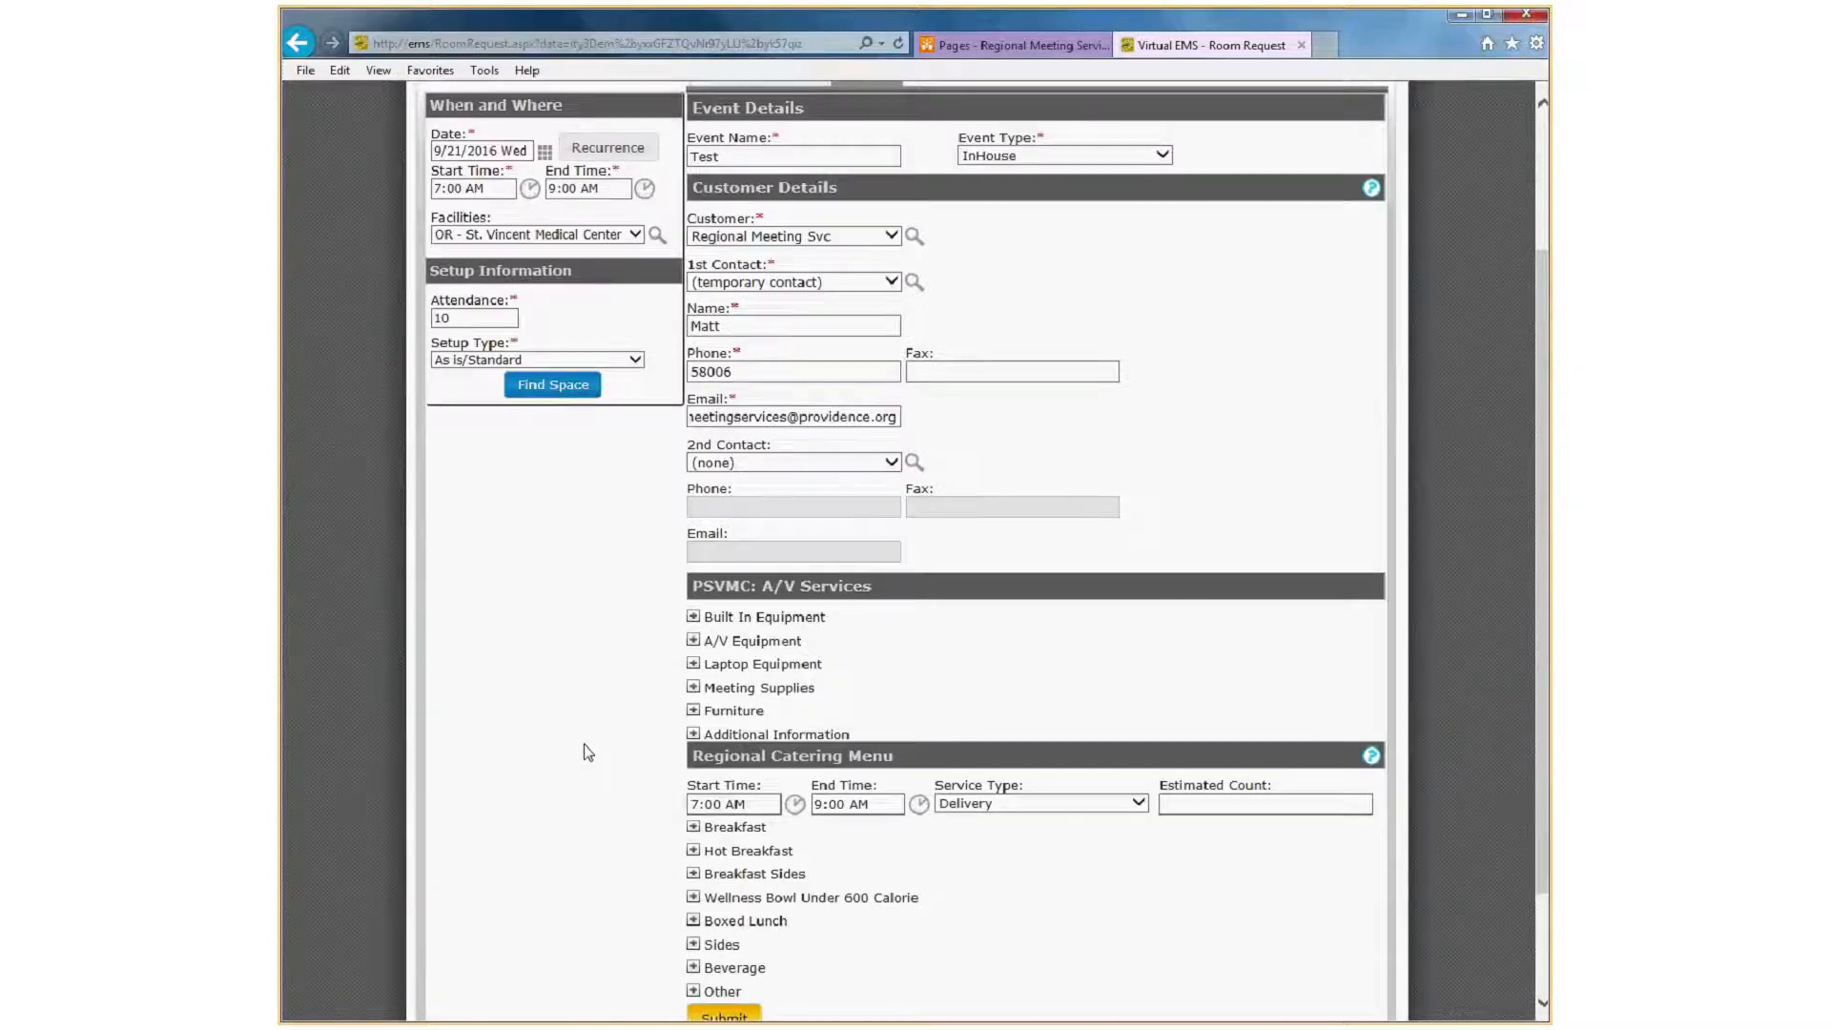
scroll(646, 813, down, 2)
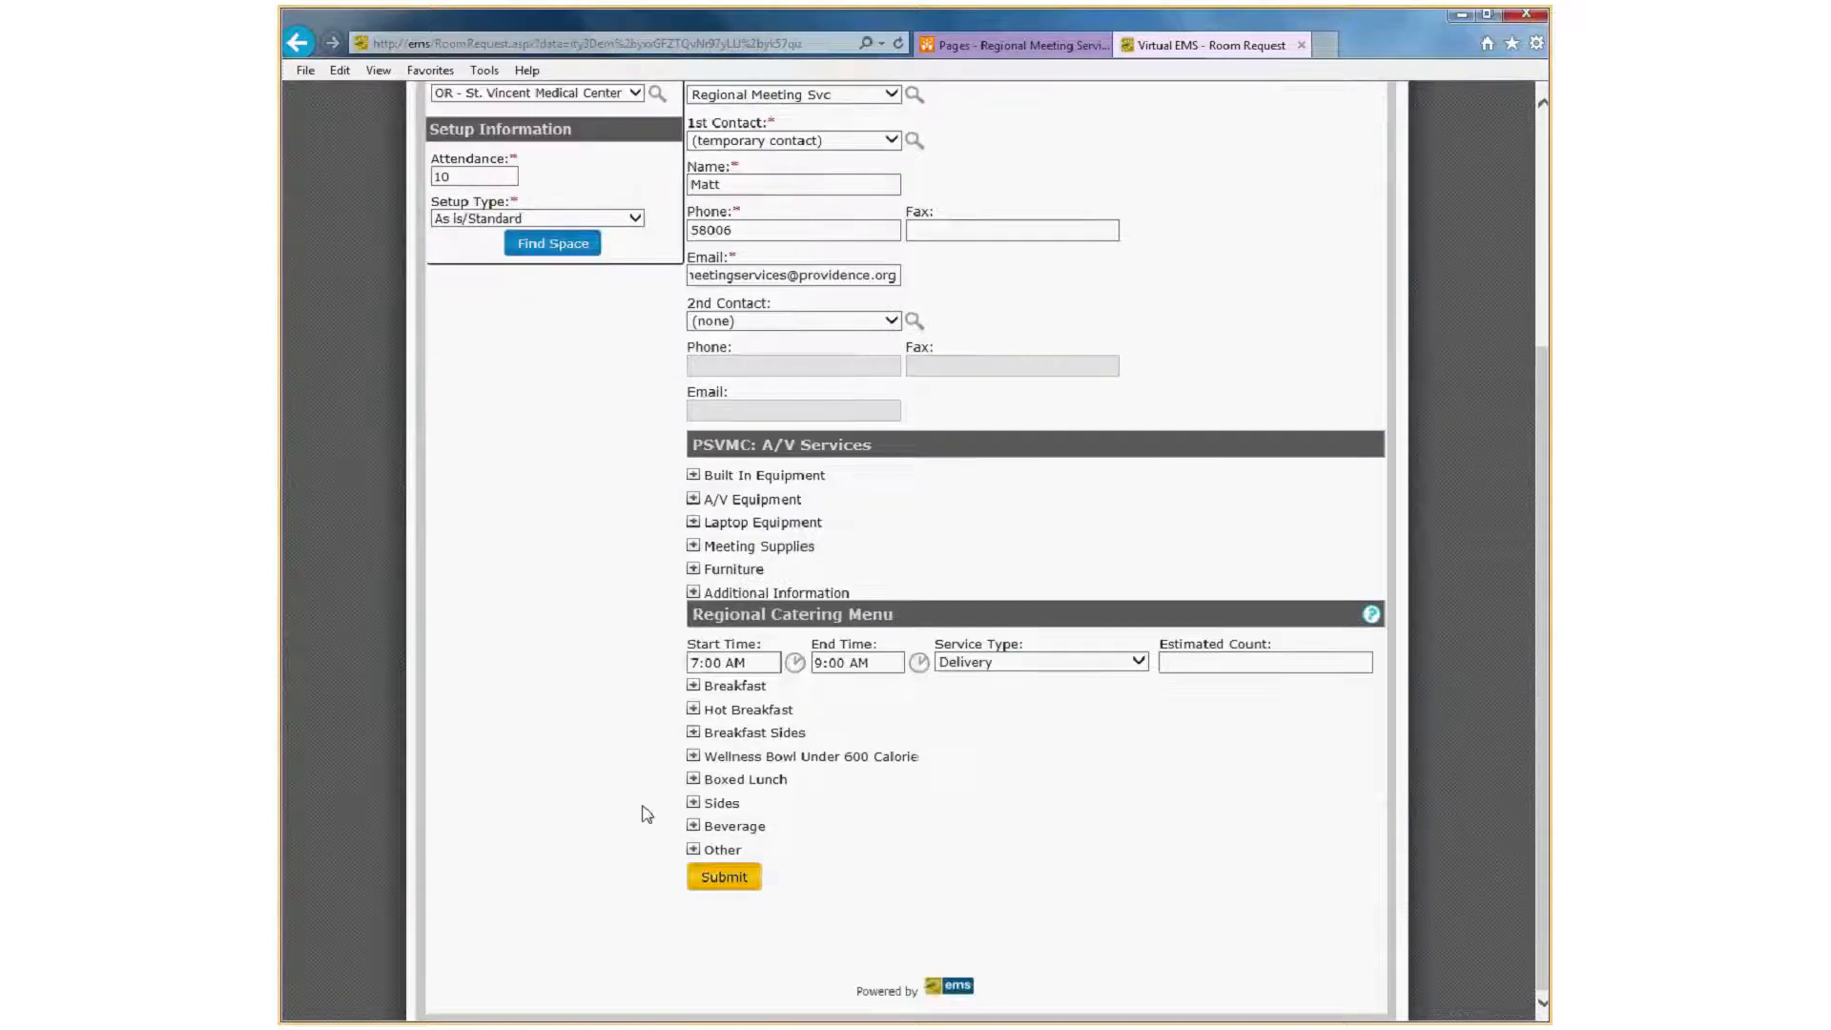
click(727, 879)
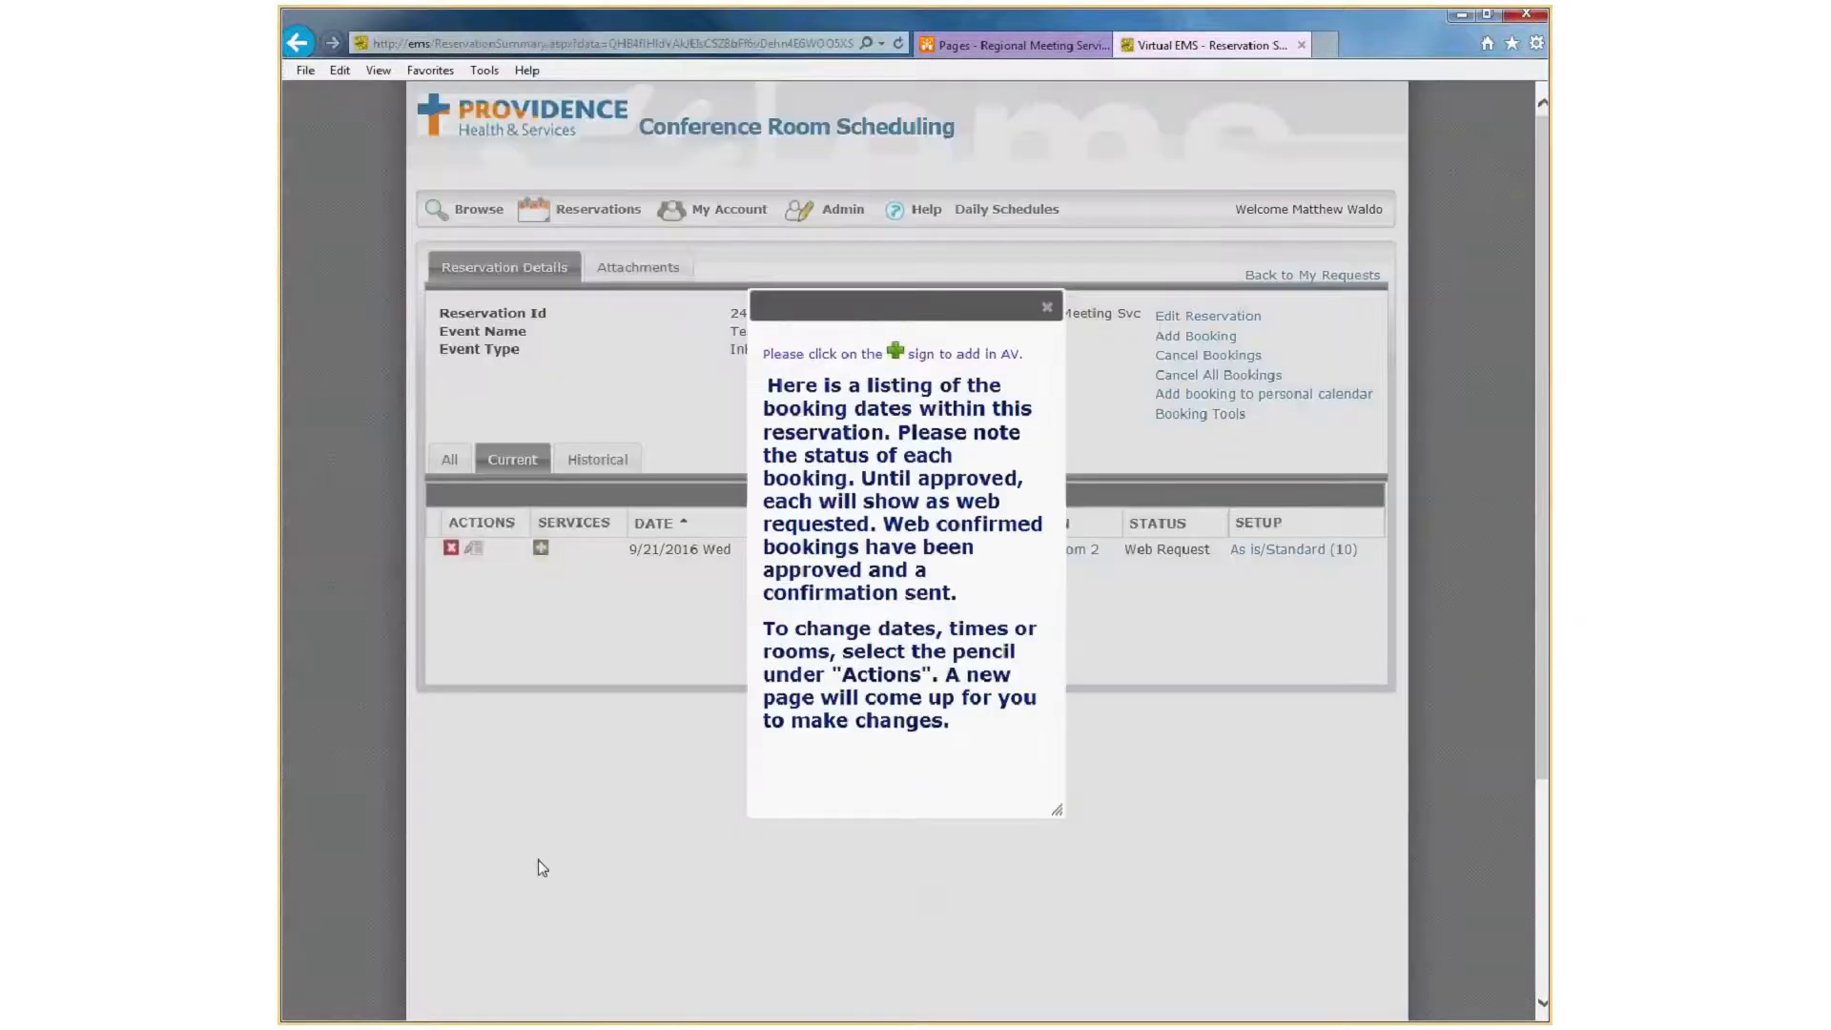
Dismiss the booking information notice and check the status of the Room 2 booking.
click(1047, 308)
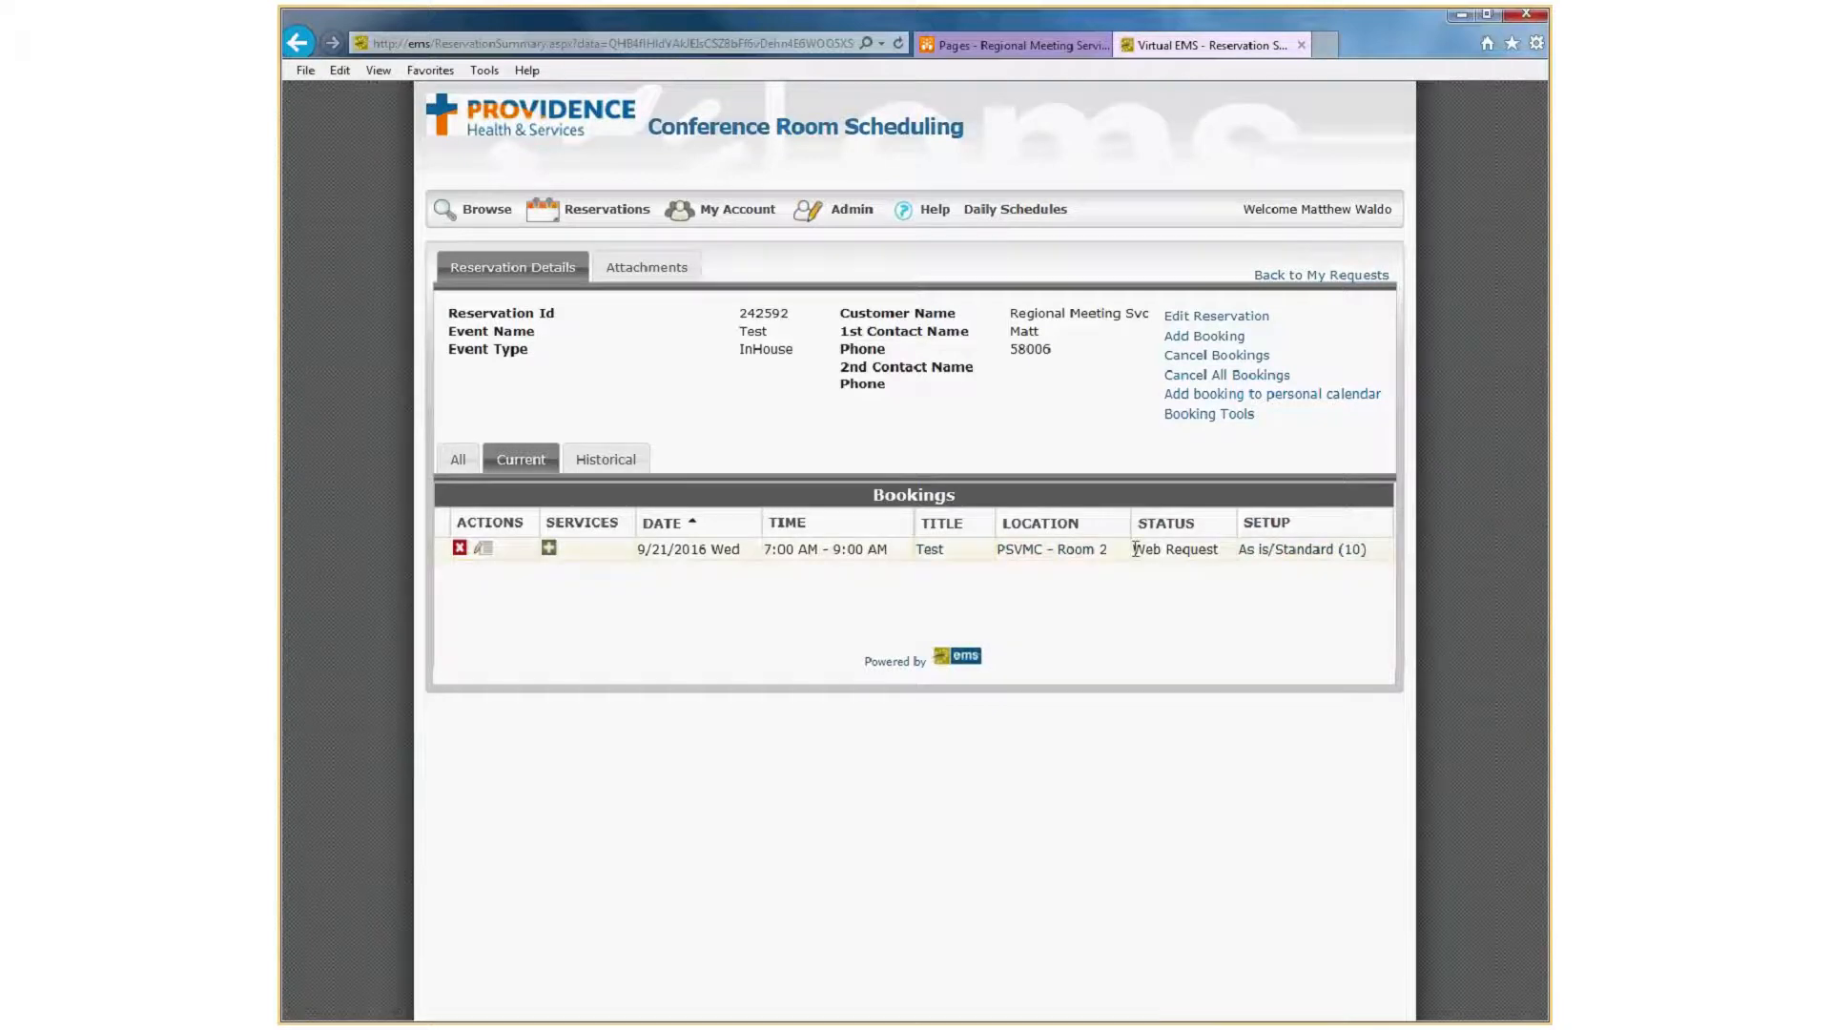
drag(1135, 548, 1219, 550)
click(1206, 609)
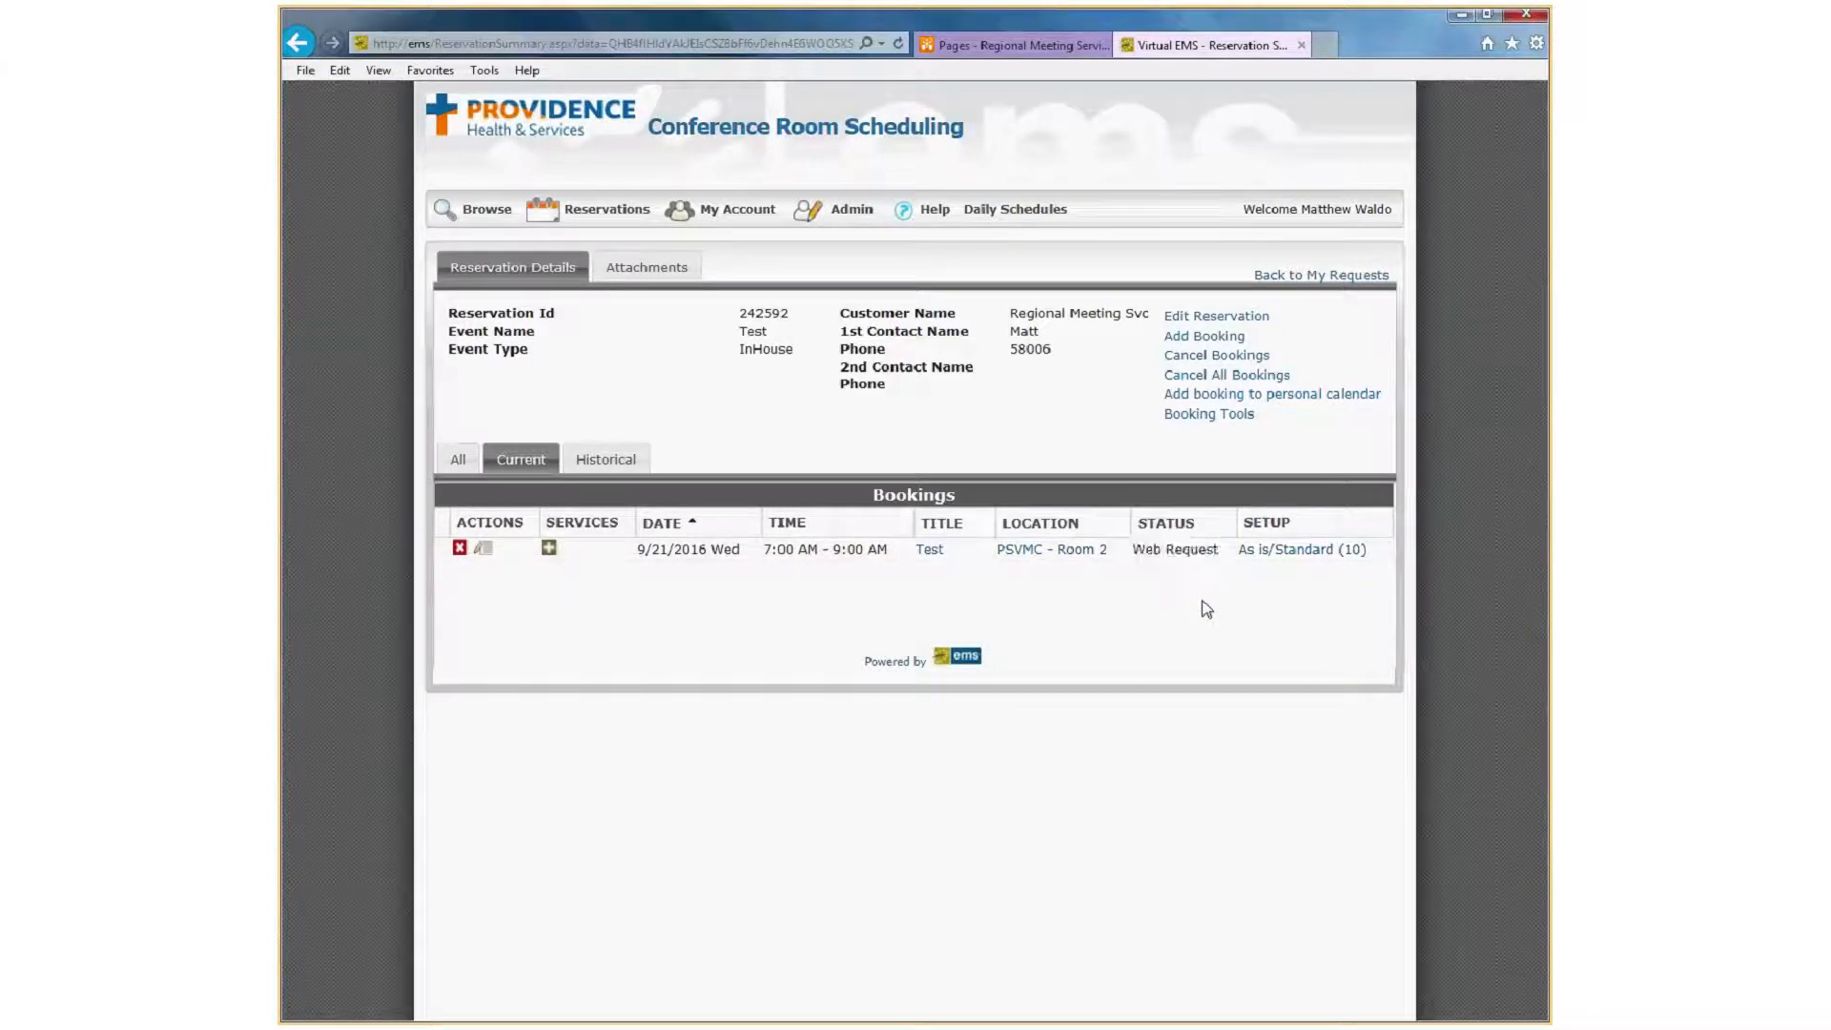